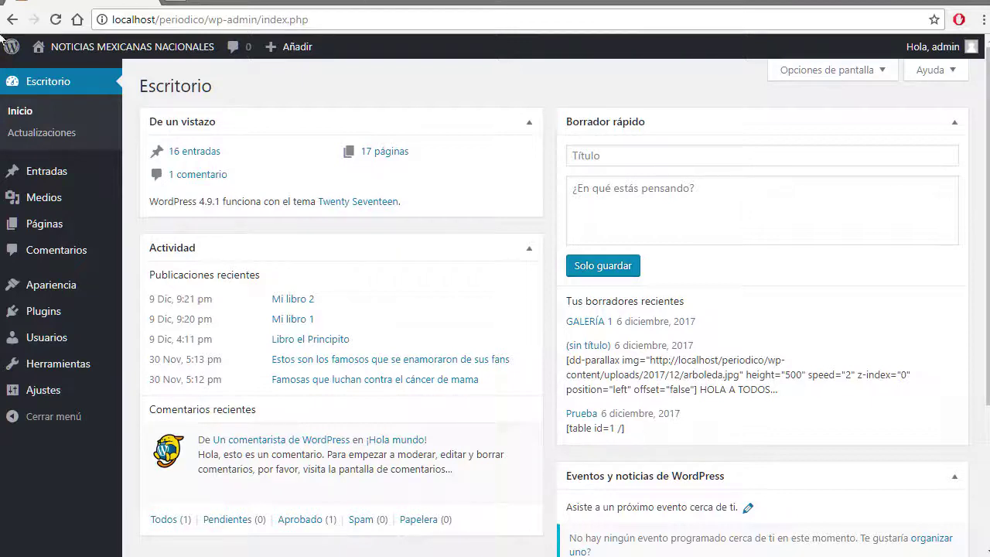
Open the NOTICIAS MEXICANAS NACIONALES site in a new browser tab and review its front page content.
mouse_move(83, 48)
right_click(76, 74)
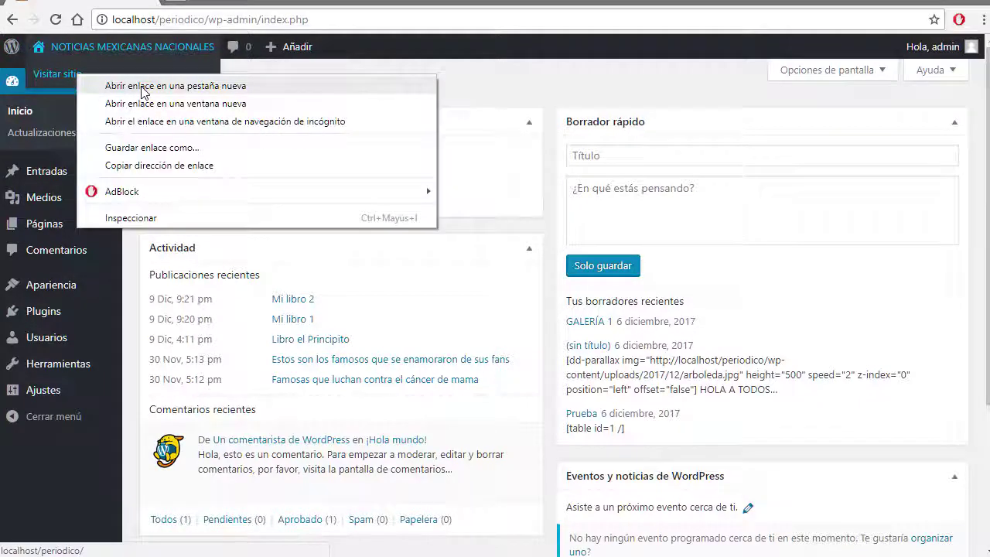
left_click(141, 85)
left_click(56, 74)
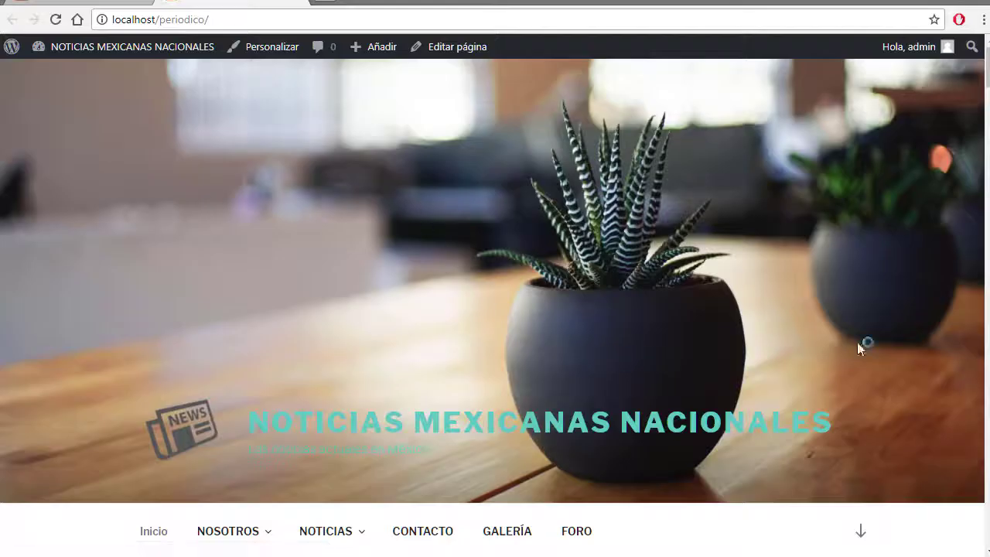
scroll(774, 364, "down", 6)
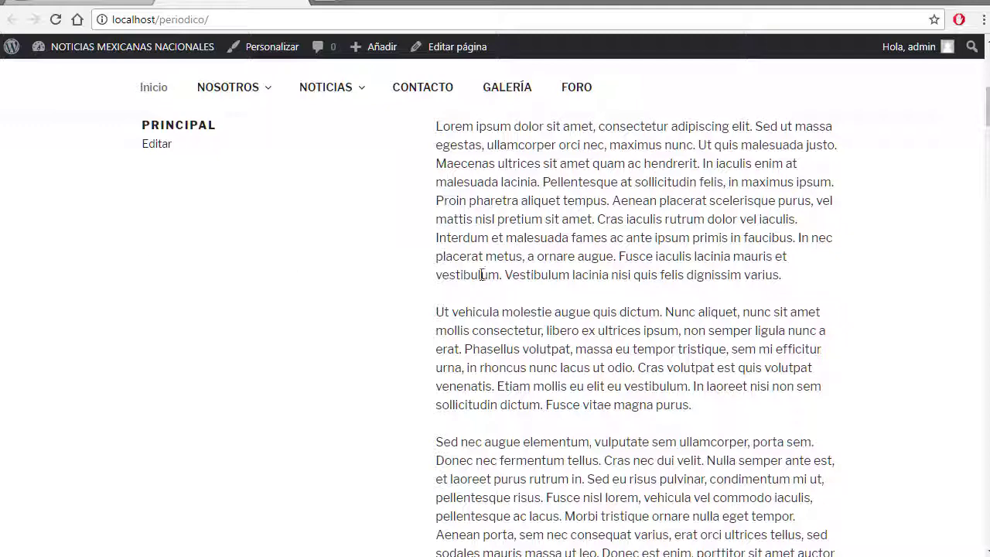
scroll(664, 300, "up", 5)
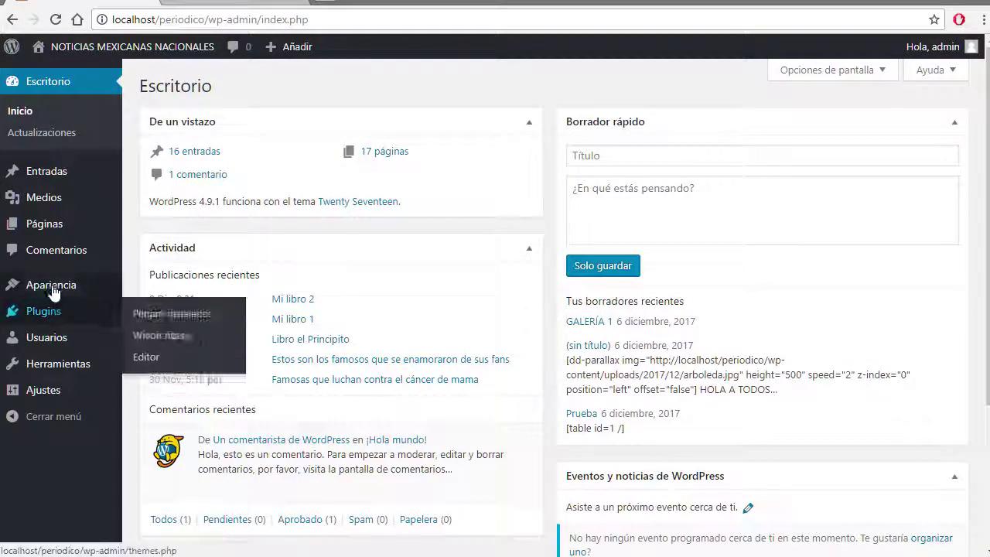
From the dashboard, open the theme customizer's front page settings (Ajustes de portada).
mouse_move(22, 287)
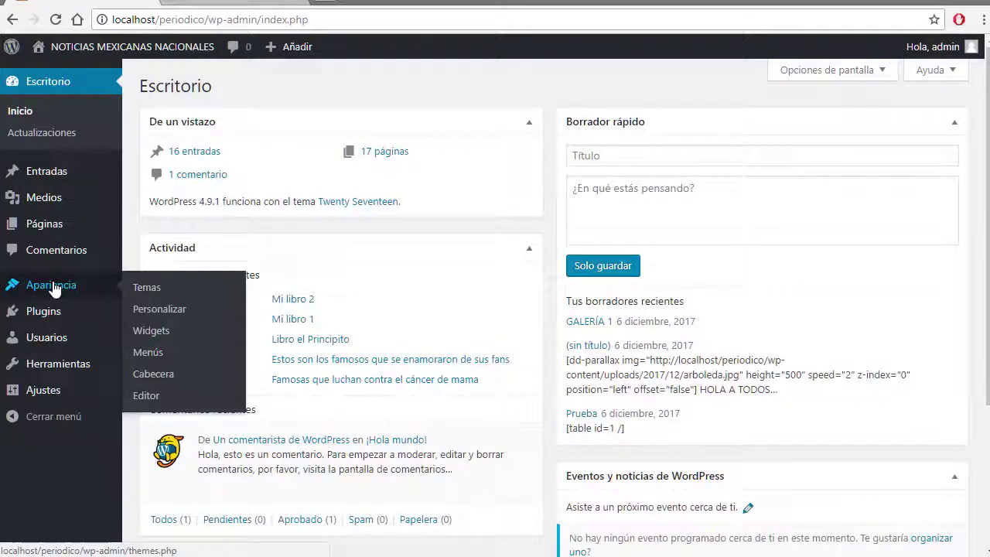
left_click(142, 290)
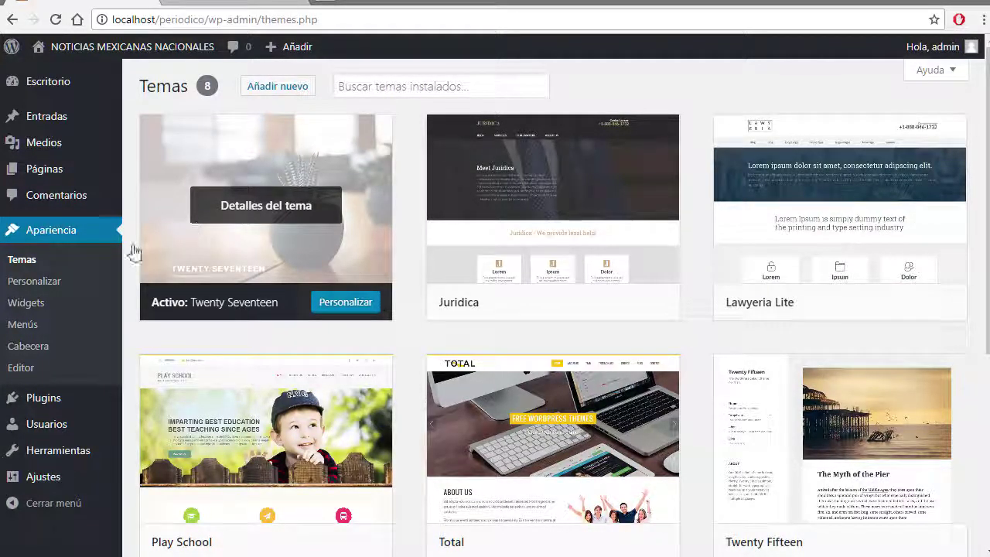
left_click(36, 292)
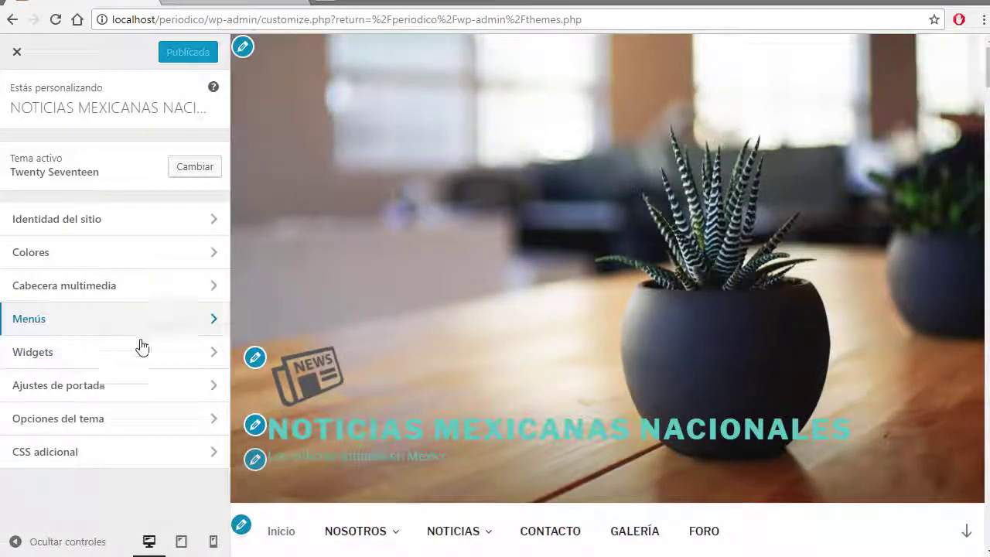
left_click(99, 393)
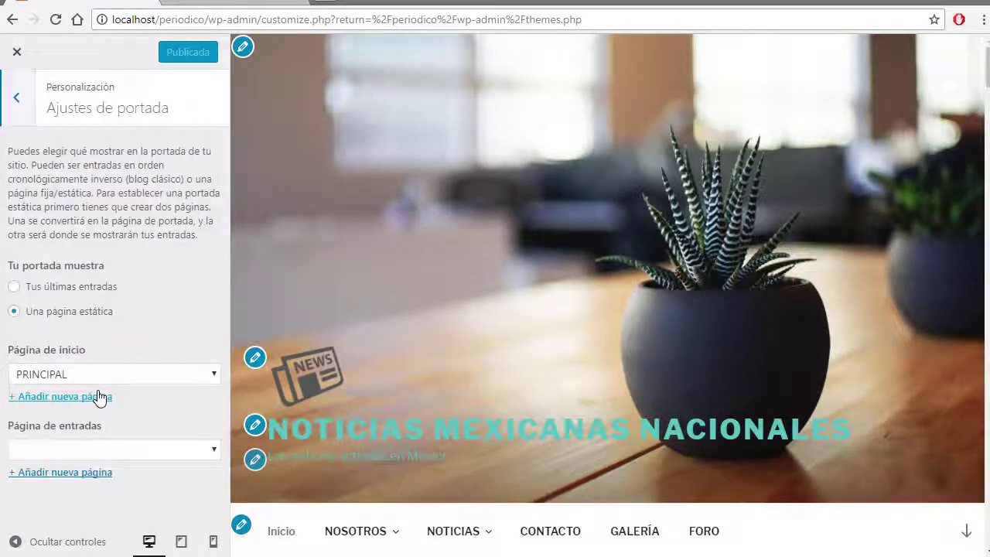
Set the front page to show the latest posts (Tus últimas entradas) and examine the post listing in the preview.
left_click(47, 289)
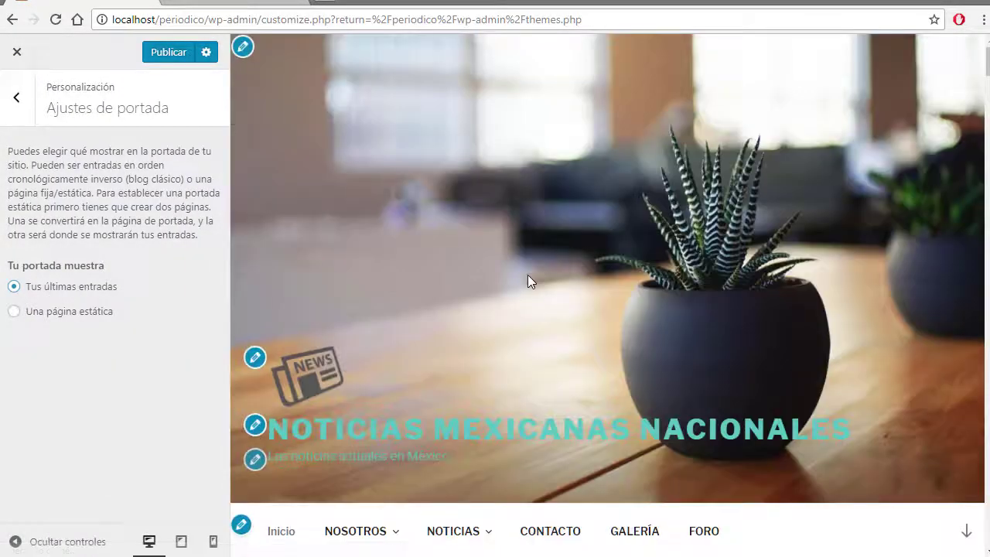
scroll(572, 276, "down", 15)
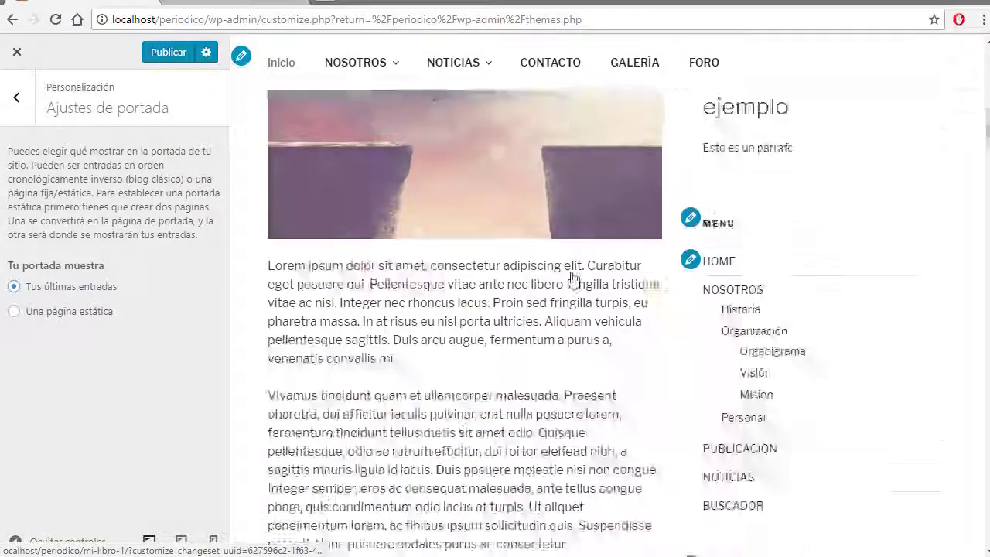
scroll(572, 276, "down", 10)
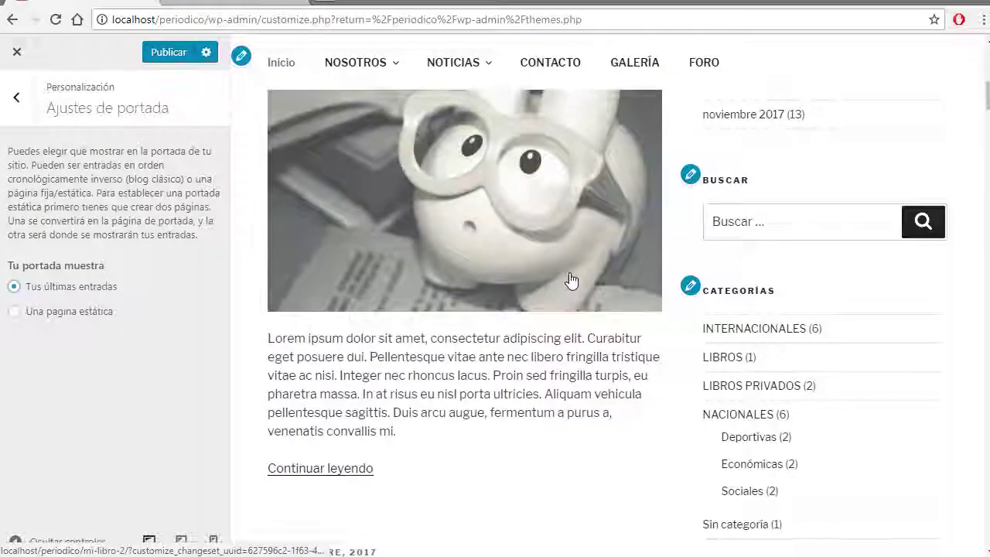
scroll(571, 280, "up", 2)
scroll(410, 209, "down", 10)
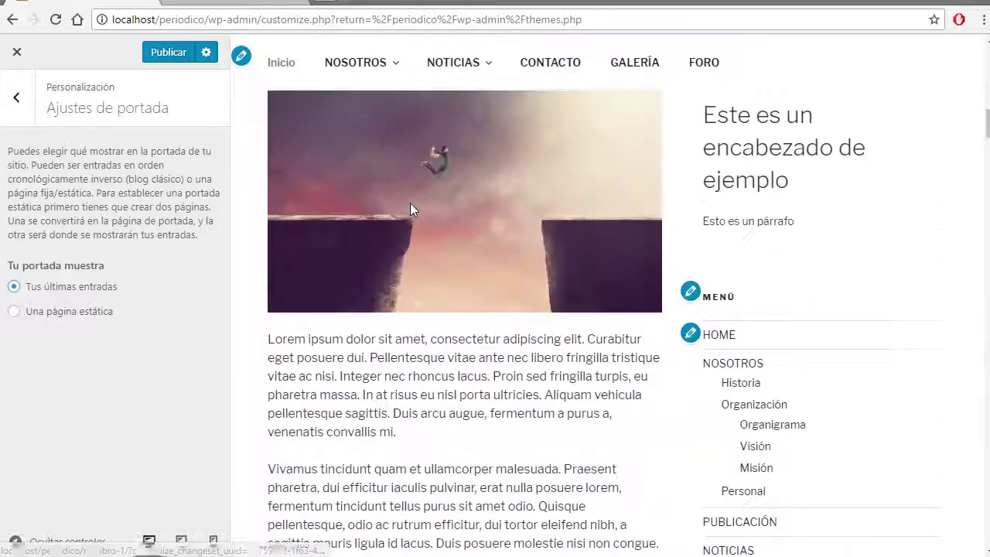
scroll(387, 224, "up", 4)
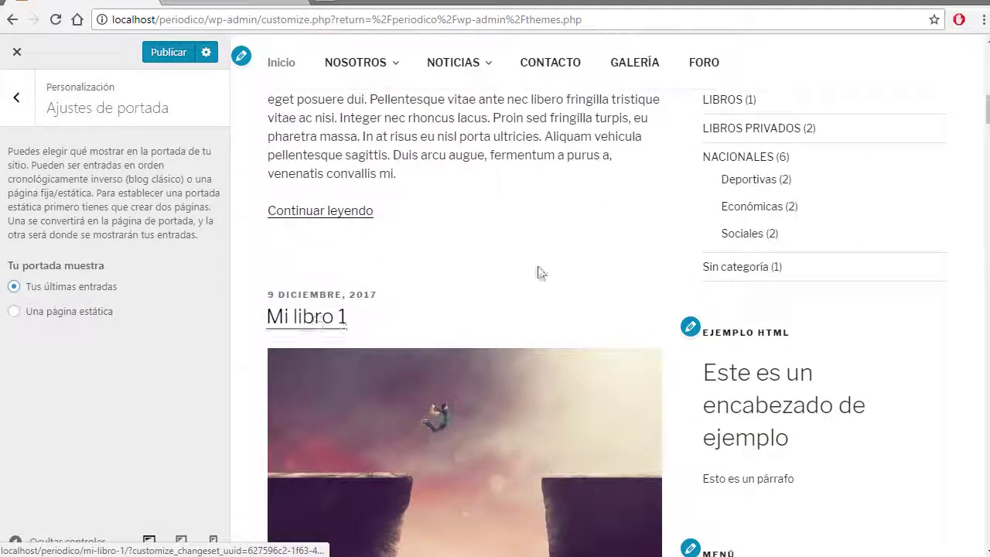
scroll(553, 276, "up", 8)
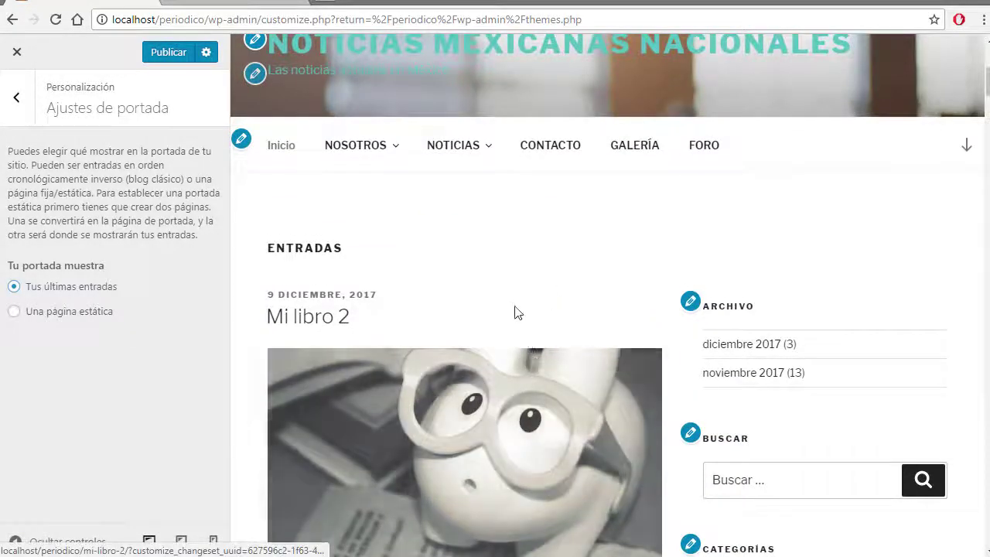
scroll(515, 309, "down", 2)
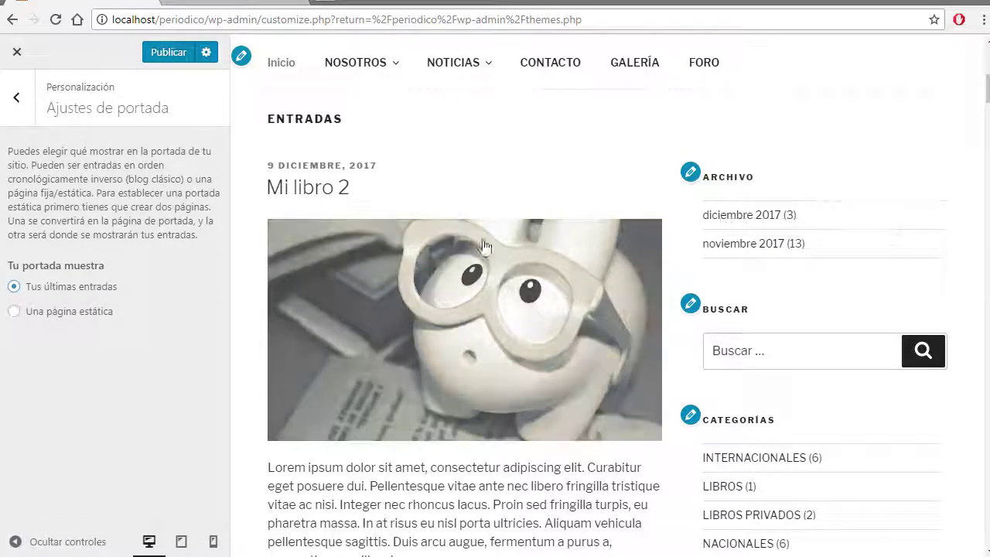
Set the front page to a static page (Una página estática) with PRINCIPAL as the home page, and publish the settings.
left_click(49, 316)
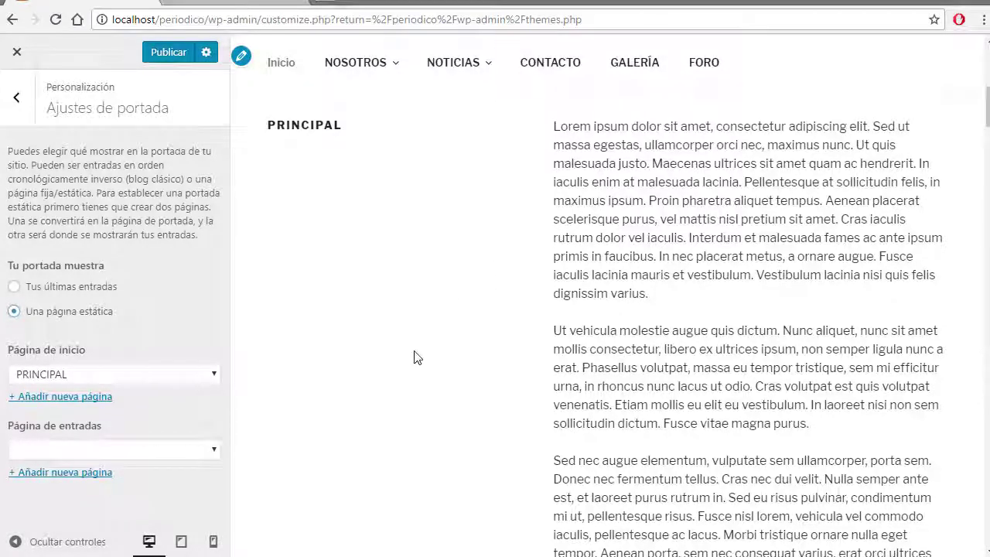
scroll(417, 358, "down", 2)
left_click(191, 381)
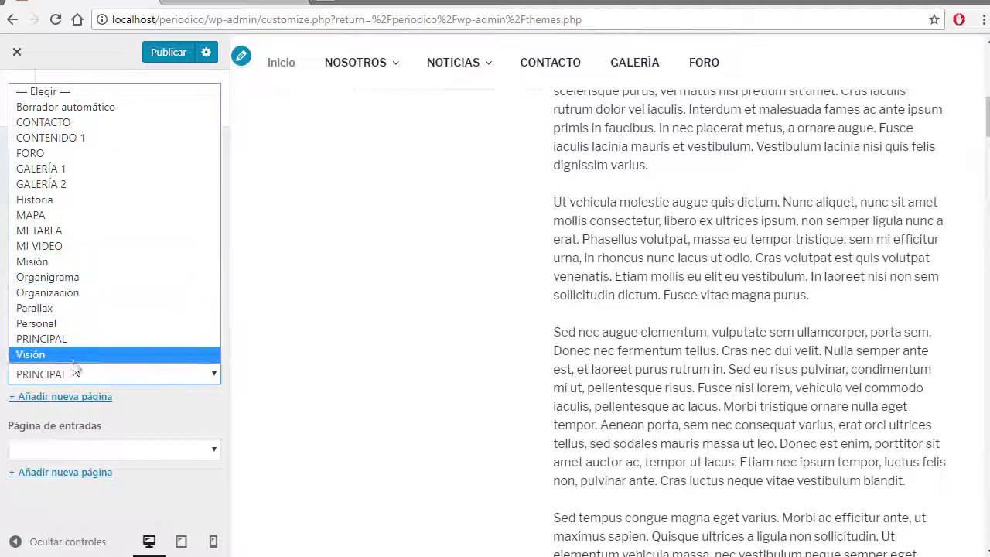
left_click(62, 341)
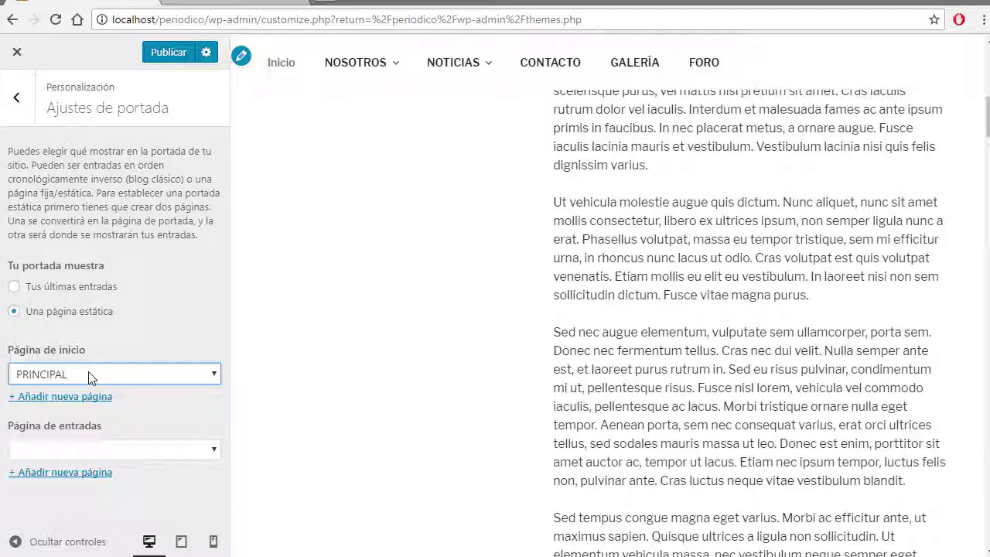
left_click(201, 453)
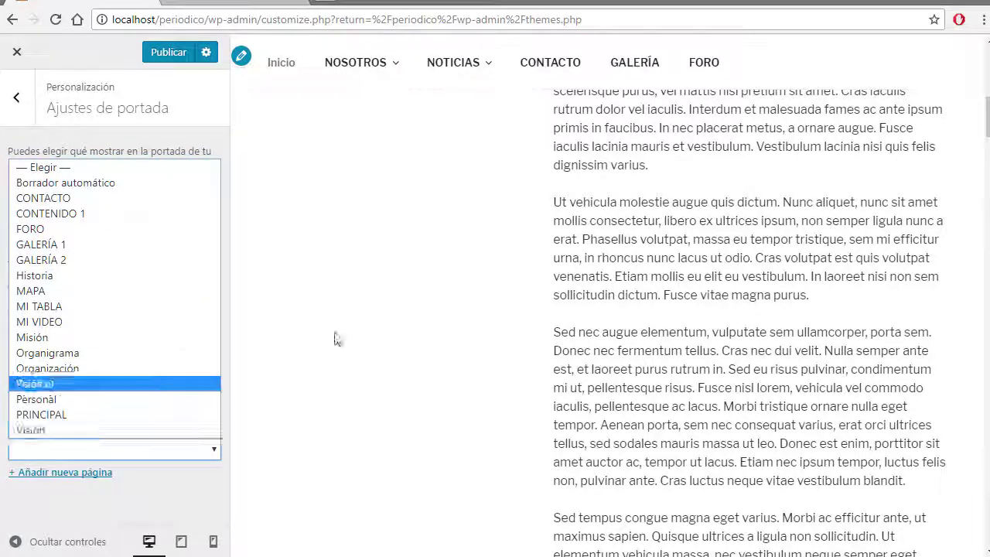
left_click(358, 329)
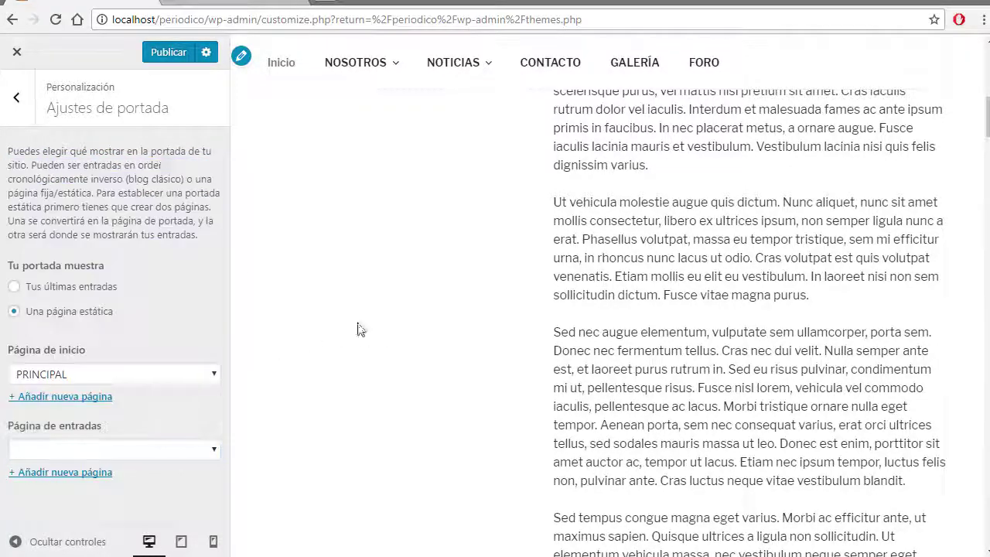
left_click(168, 54)
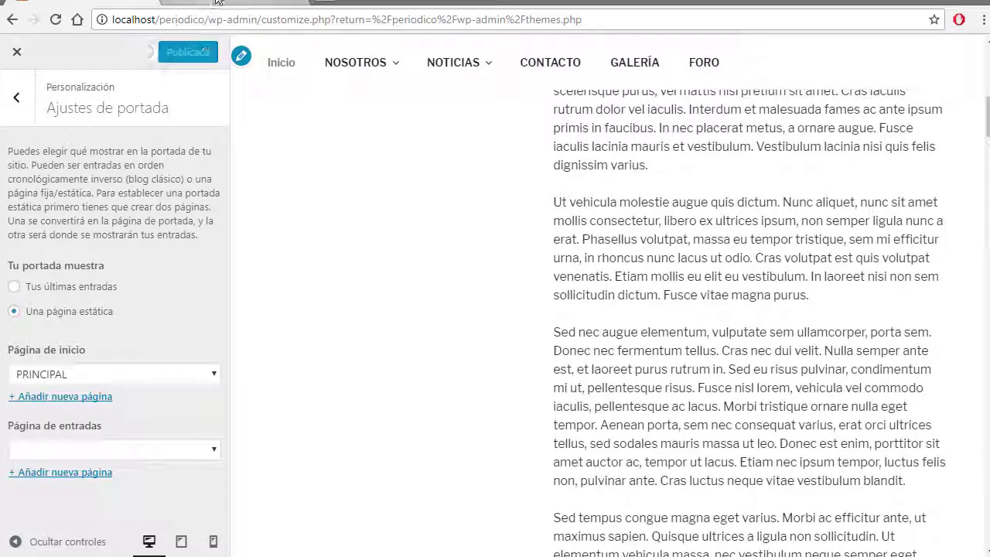
From the site's browser tab, create a new page titled BLOG and publish it.
left_click(206, 3)
mouse_move(380, 50)
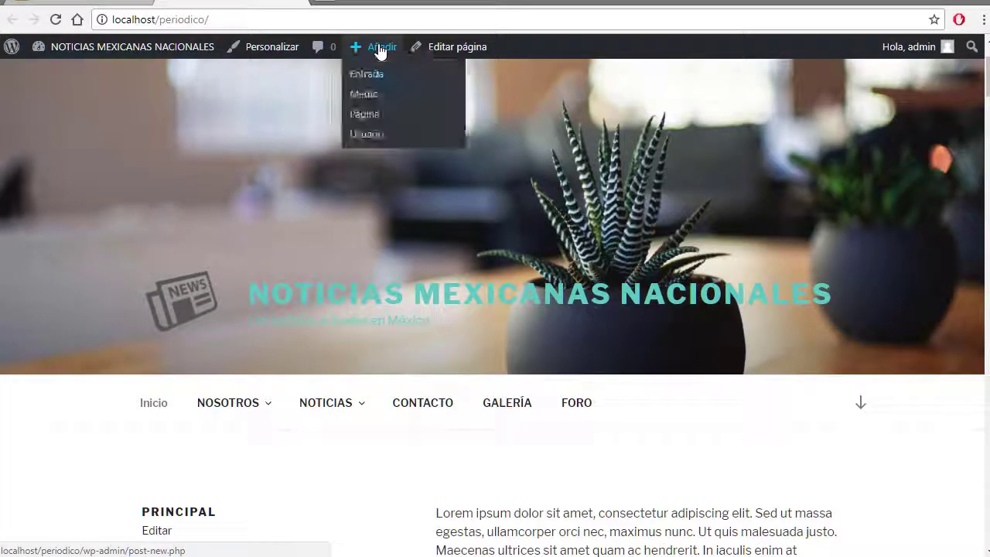
left_click(364, 113)
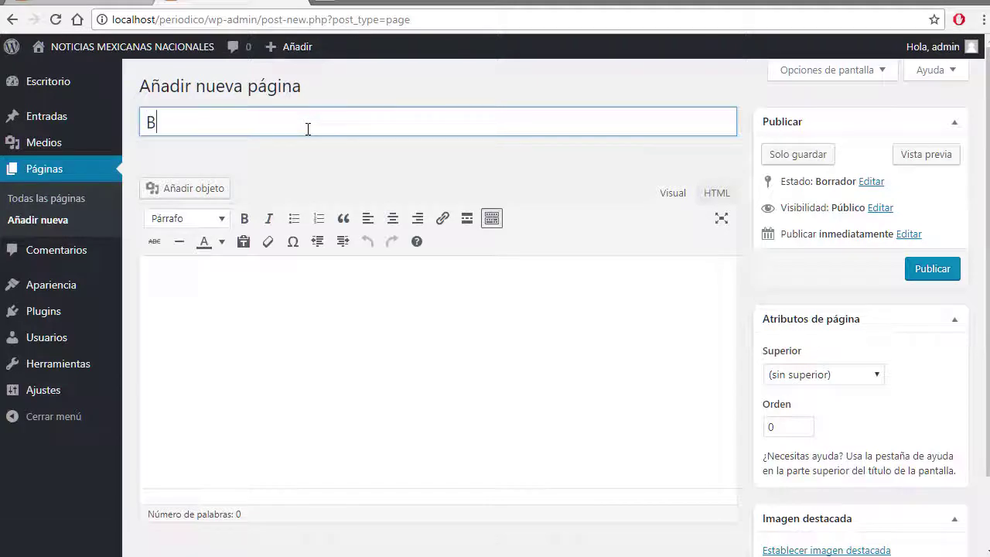
left_click(921, 280)
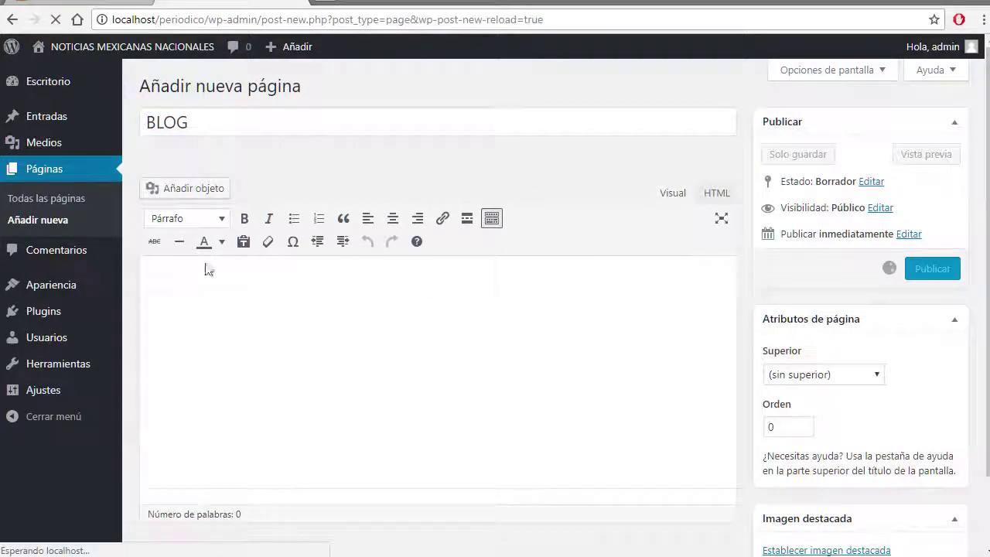
Reload the customizer, assign BLOG as the posts page (Página de entradas) in the front page settings, and publish the change.
left_click(94, 2)
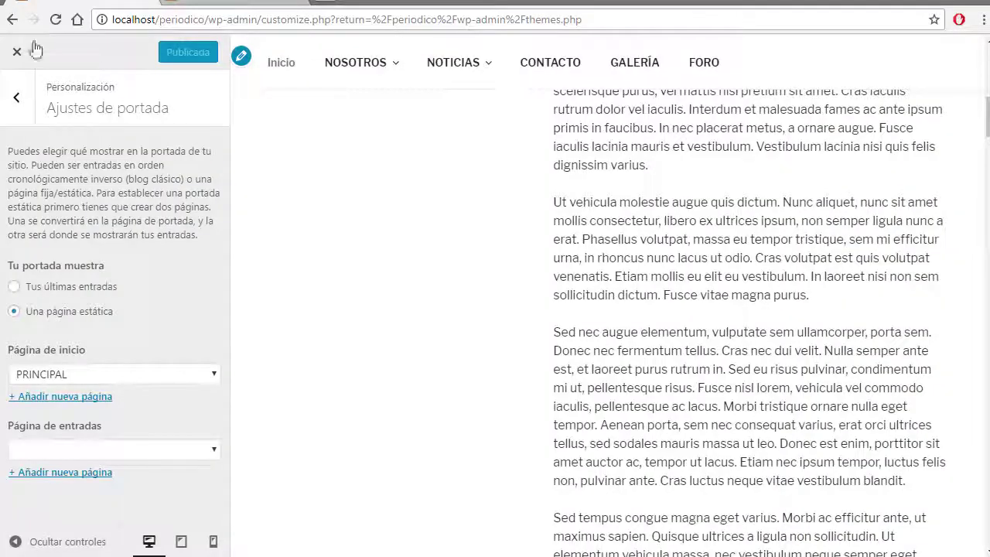
key("F5")
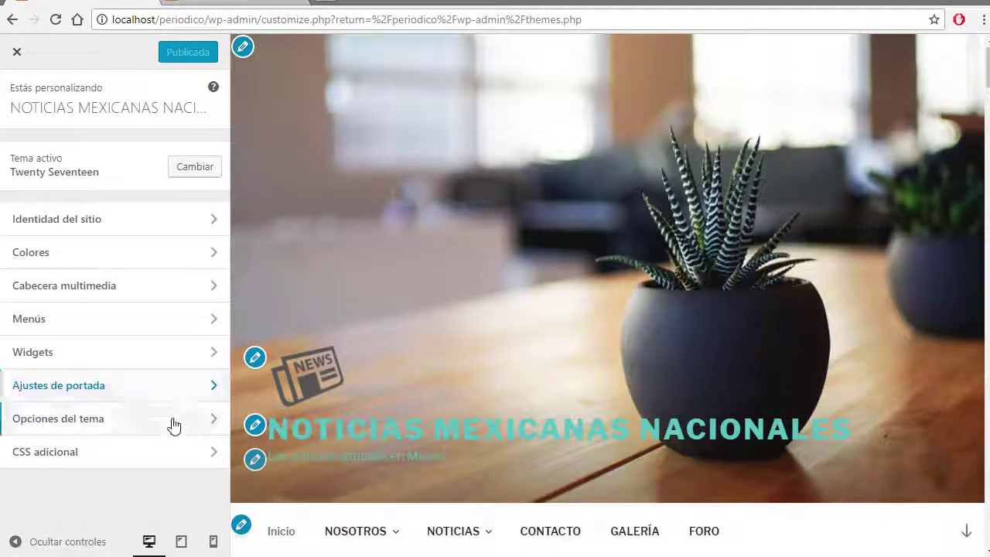
left_click(173, 424)
left_click(21, 96)
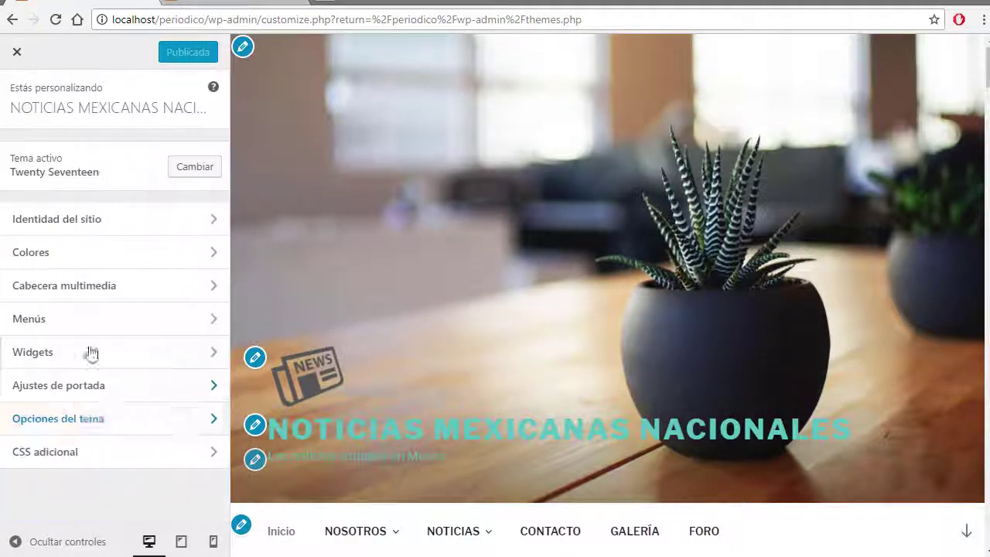
left_click(152, 386)
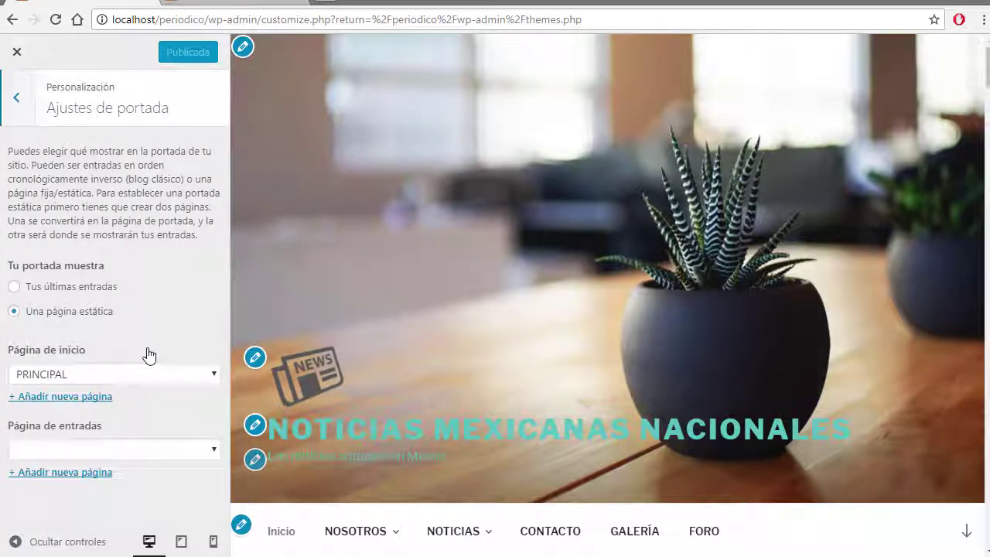
left_click(197, 457)
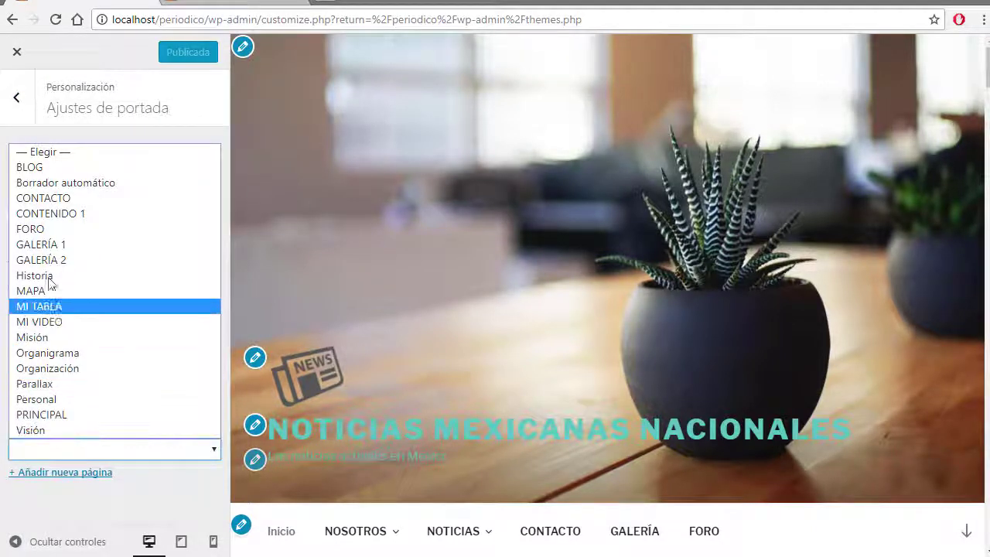
left_click(42, 172)
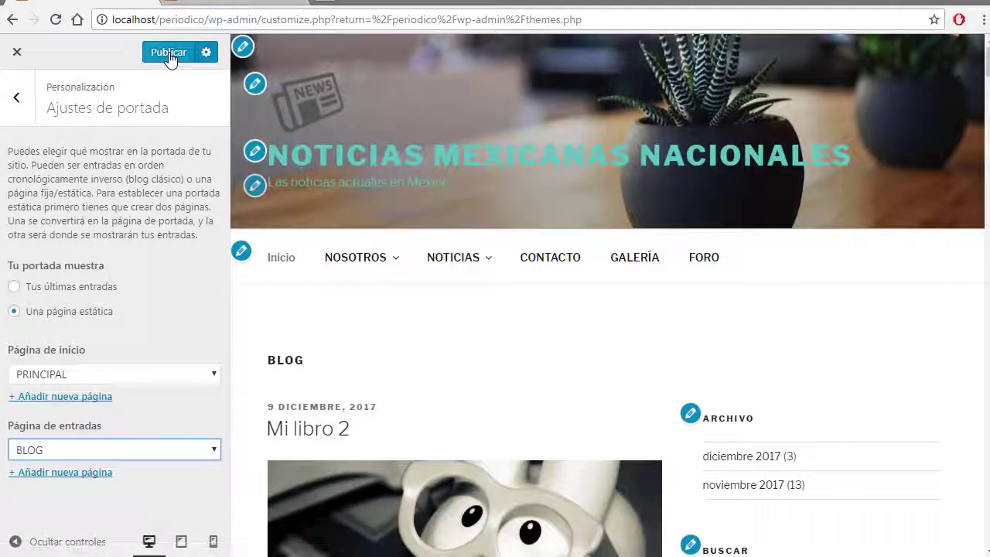
left_click(169, 54)
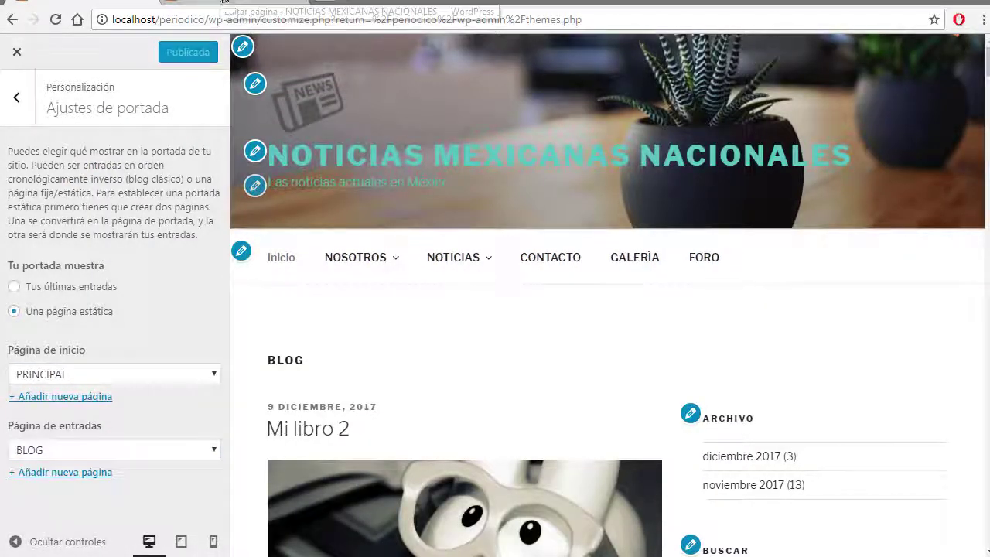
Open the BLOG page on the live site from its permalink and review the posts listed there.
left_click(217, 4)
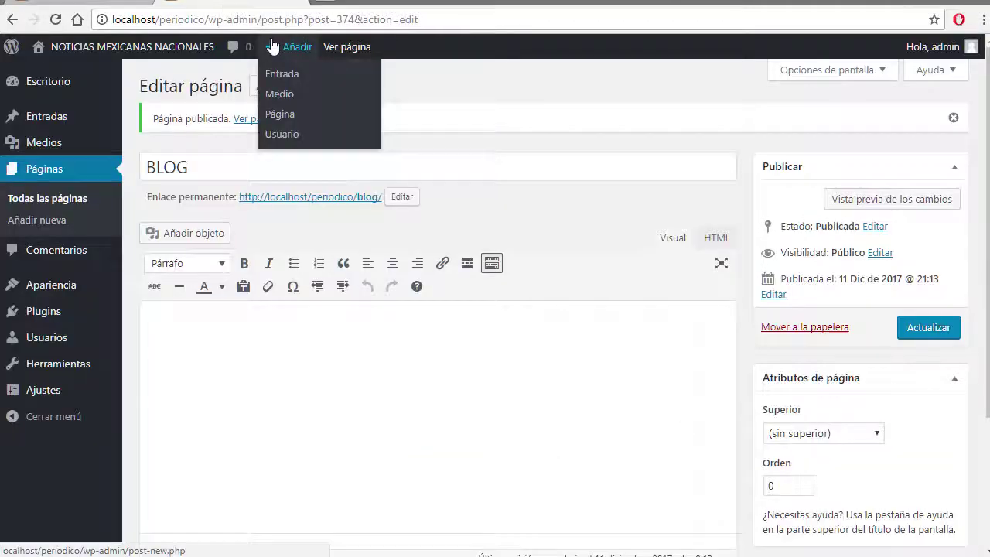
left_click(299, 202)
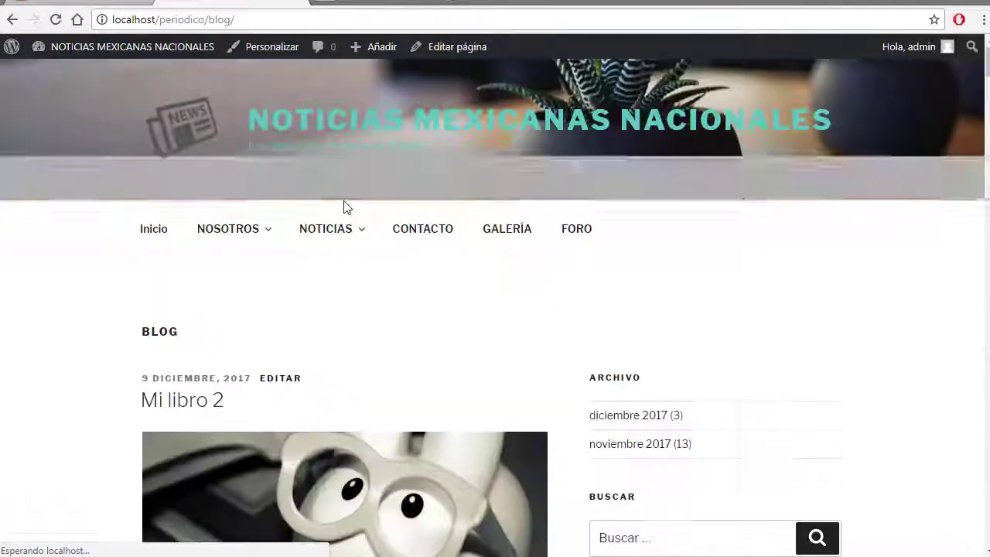
scroll(210, 319, "down", 2)
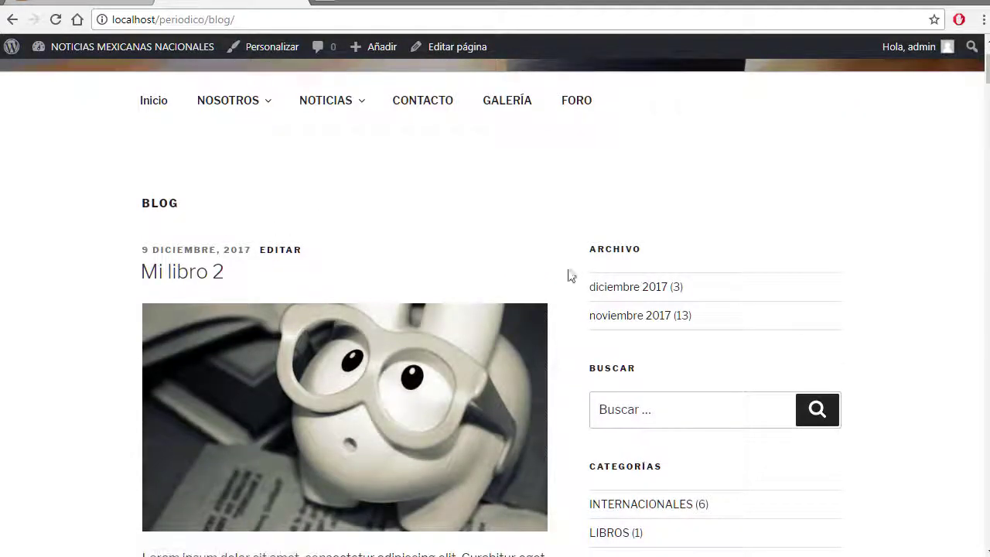
scroll(363, 268, "down", 8)
scroll(313, 224, "down", 8)
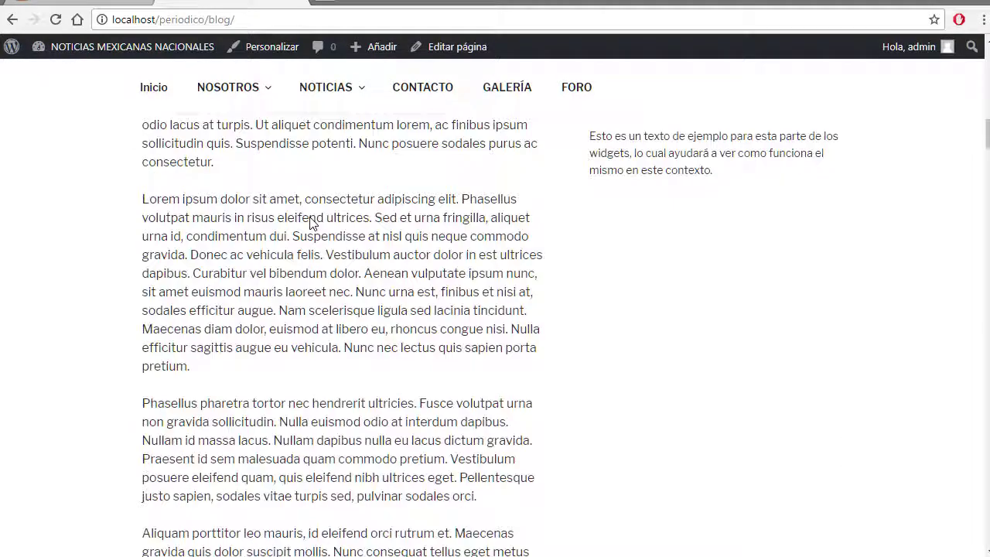
Open the post Mi libro 1 from the BLOG page in a new tab and open it for editing.
scroll(313, 223, "up", 8)
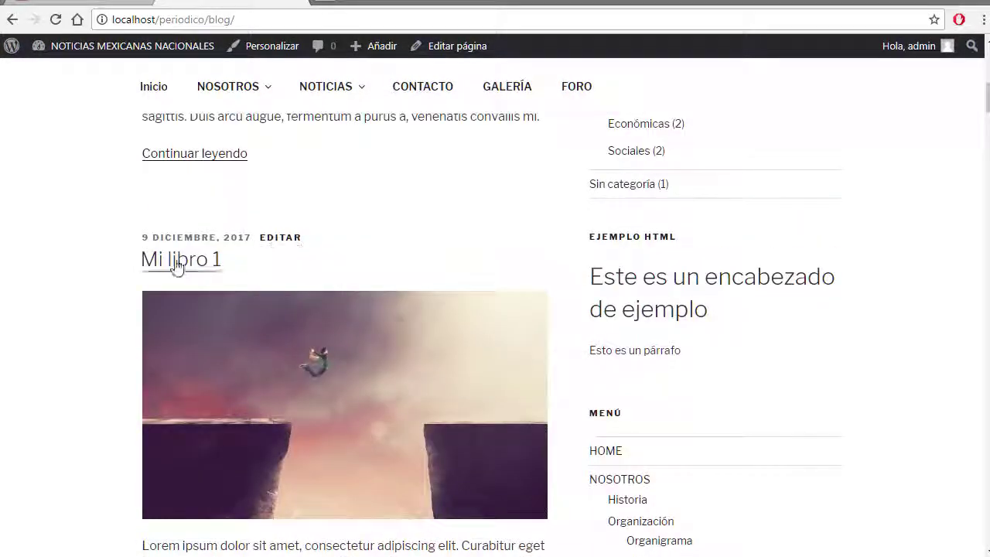
right_click(145, 263)
left_click(203, 268)
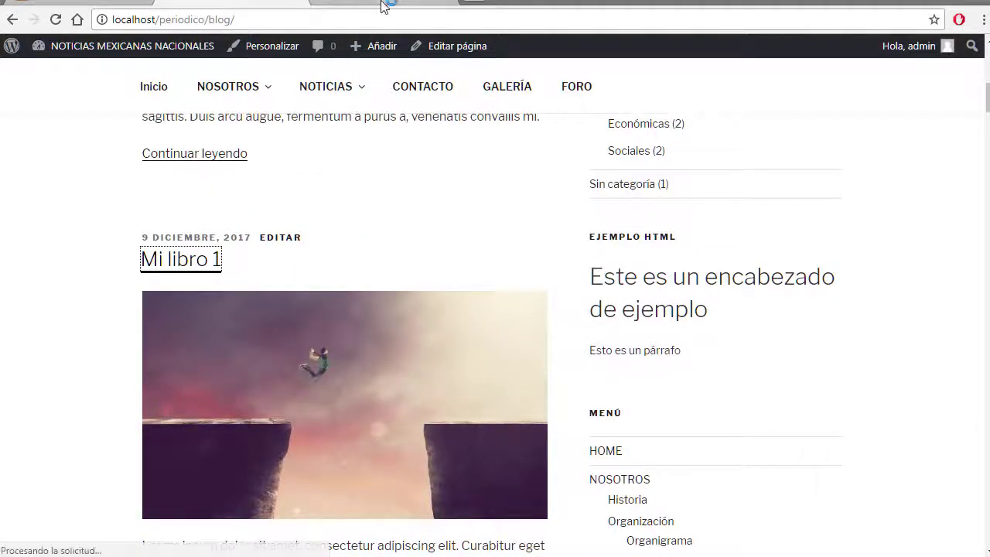
left_click(386, 4)
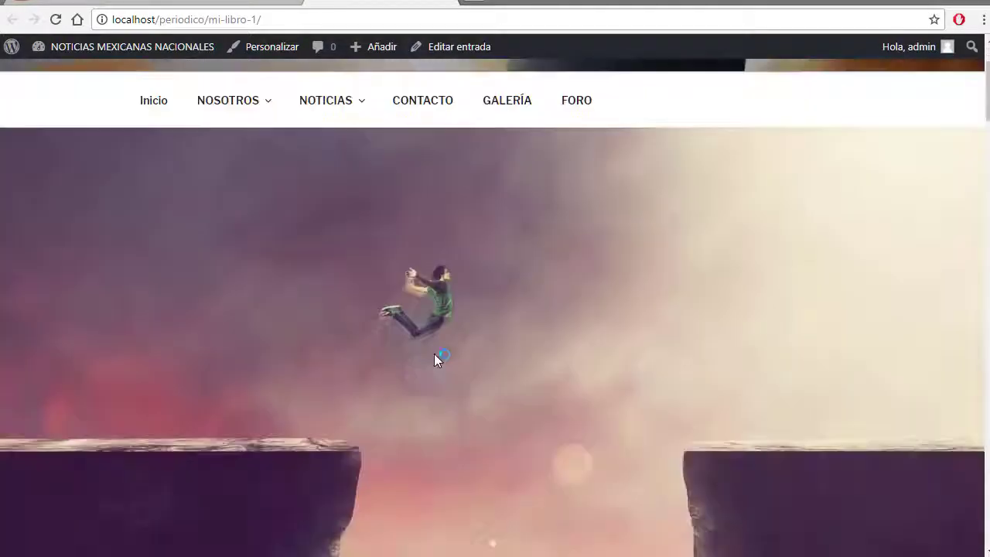
left_click(459, 47)
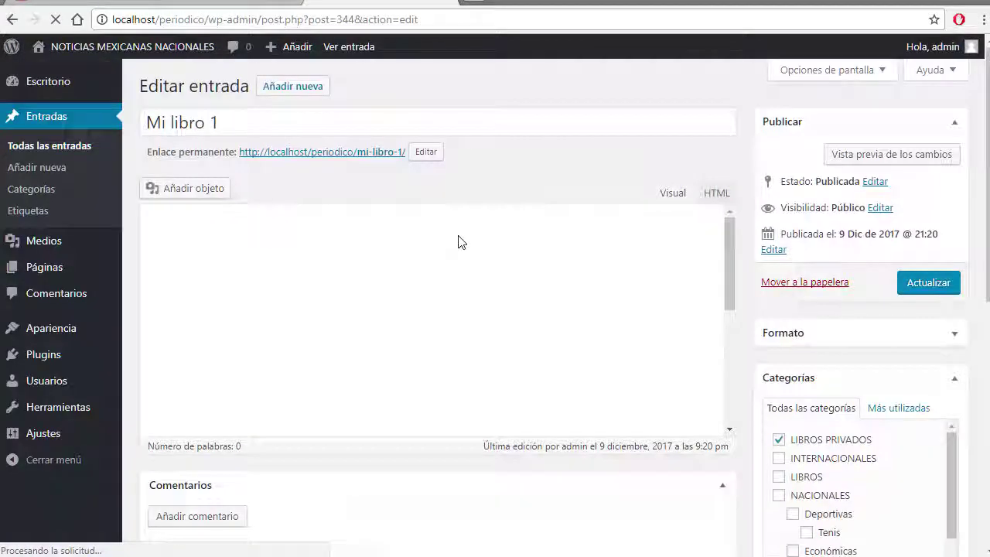
Insert a Read More break after the first paragraph of Mi libro 1 and update the post.
left_click(495, 336)
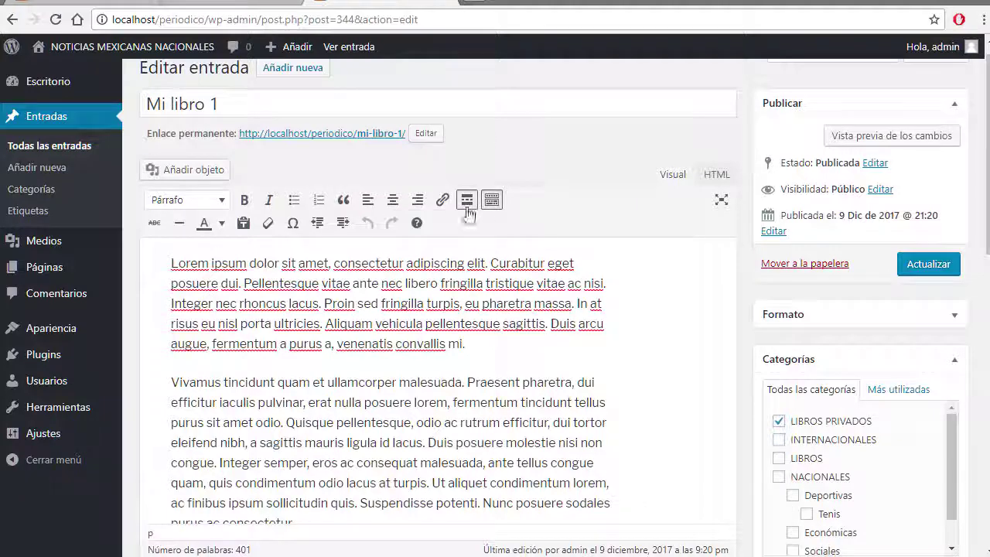
left_click(467, 200)
left_click(928, 240)
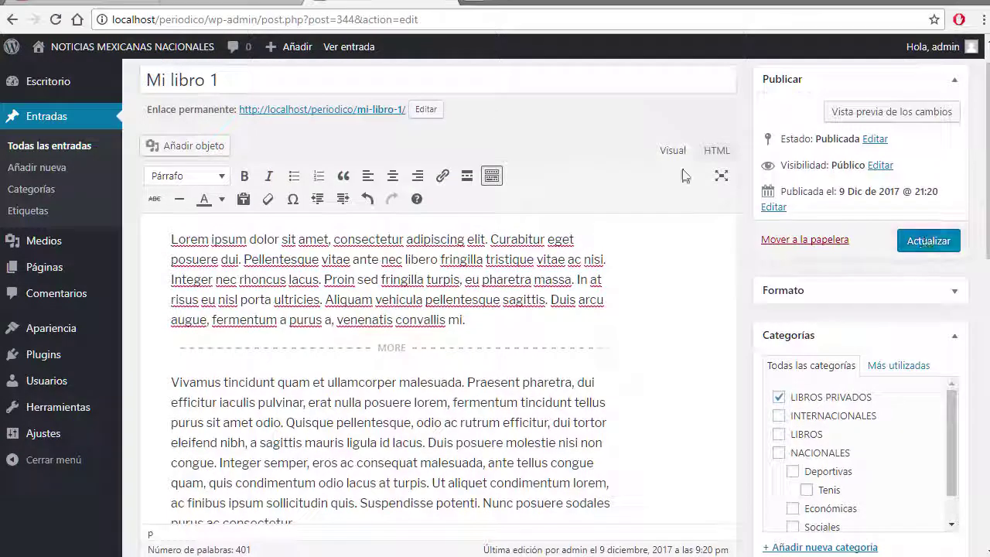
Reload the live BLOG page and review the excerpts and Continuar leyendo links of the listed posts.
left_click(221, 2)
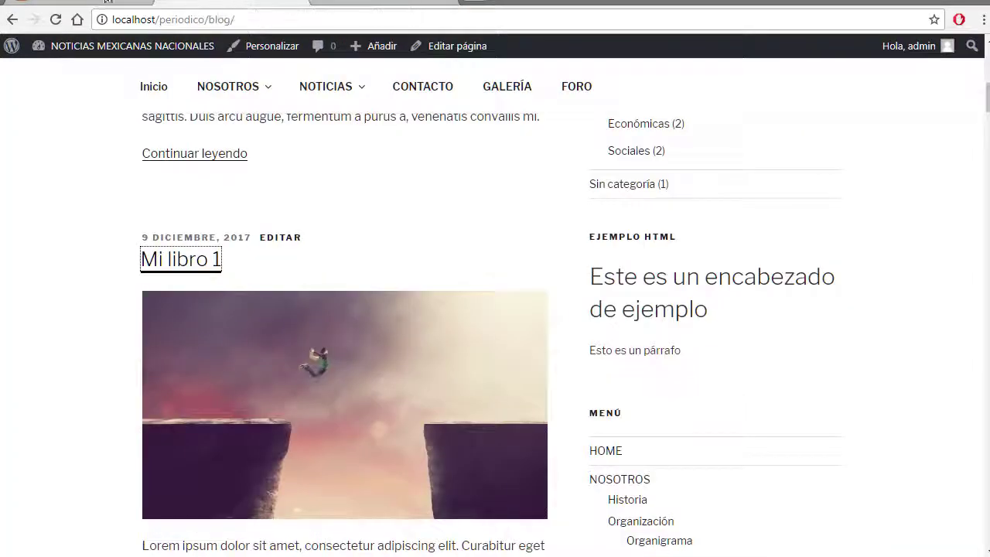
left_click(56, 20)
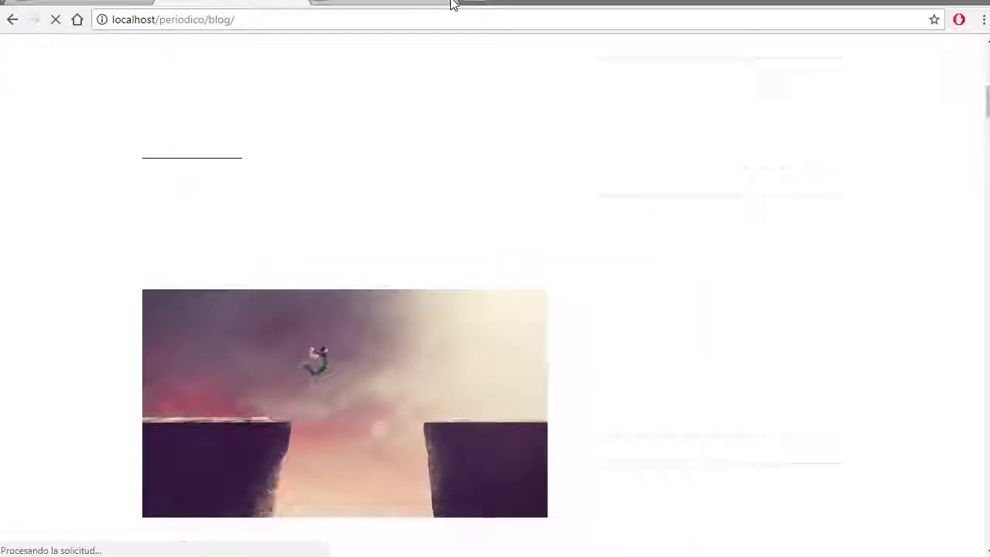
scroll(510, 264, "down", 5)
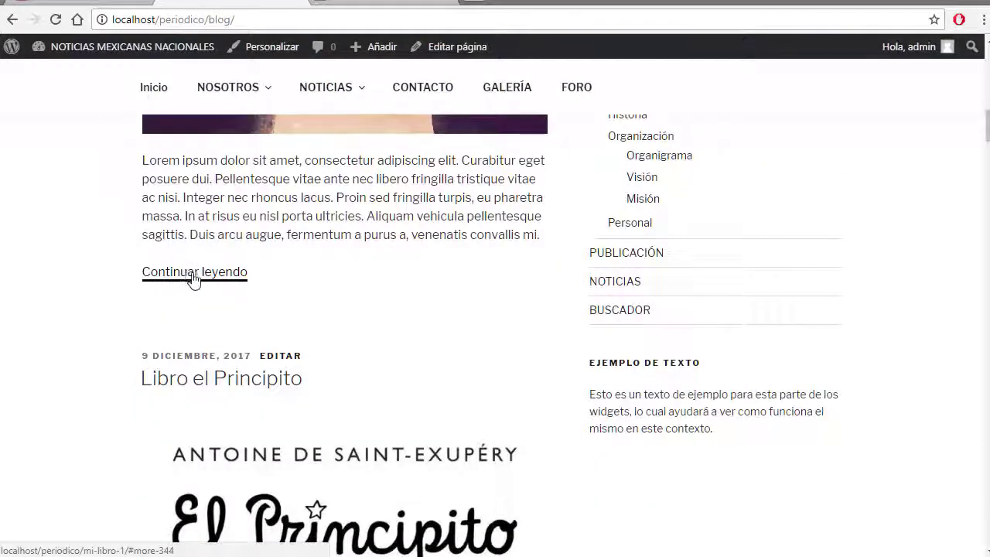
scroll(425, 290, "up", 15)
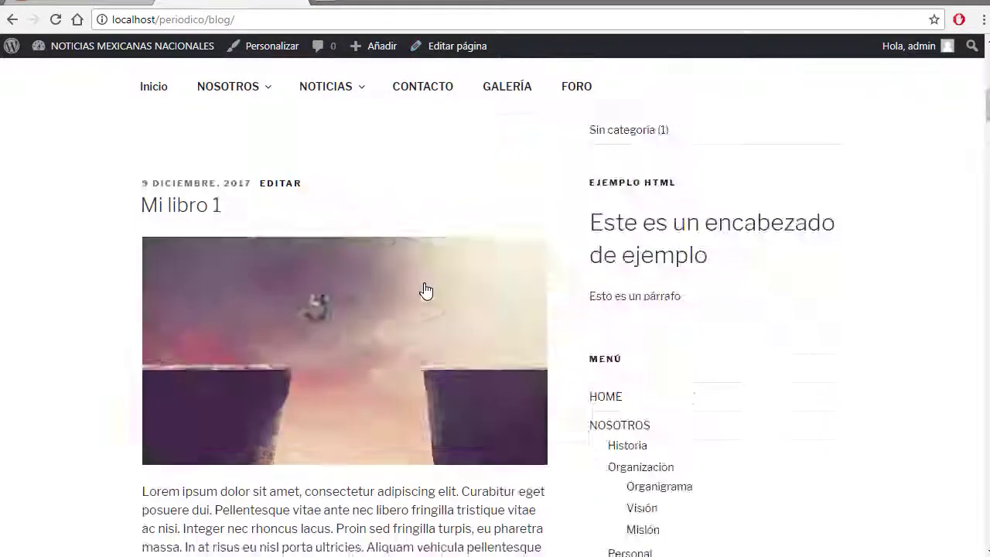
scroll(302, 266, "down", 2)
scroll(206, 170, "down", 20)
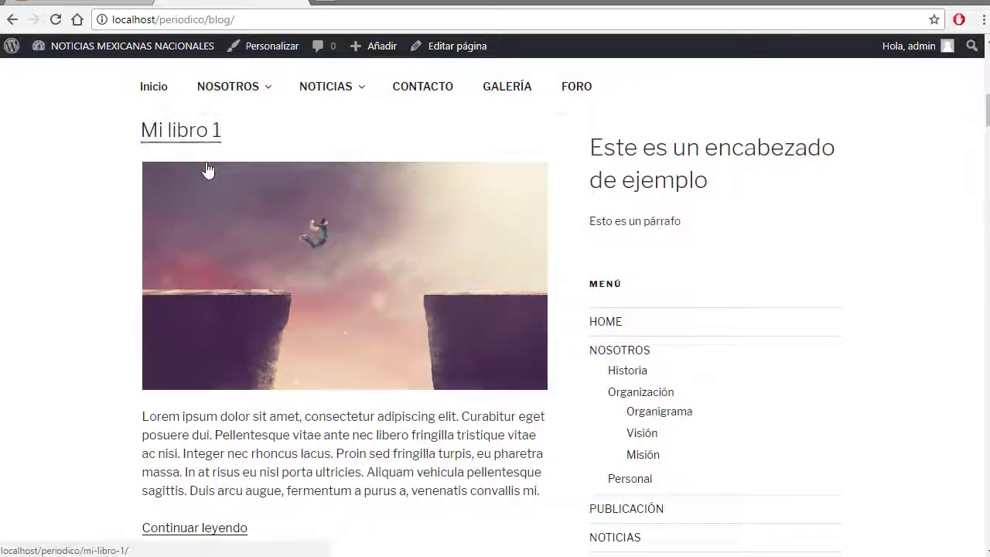
scroll(206, 170, "down", 5)
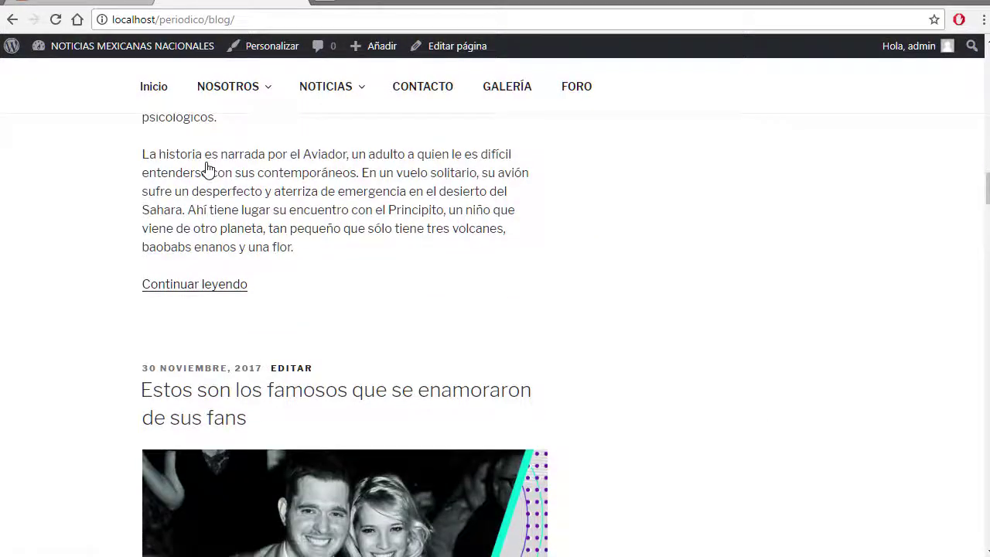
scroll(206, 170, "up", 15)
Go to the site's home page (Inicio) and review the PRINCIPAL content and the sections below it.
scroll(236, 215, "up", 6)
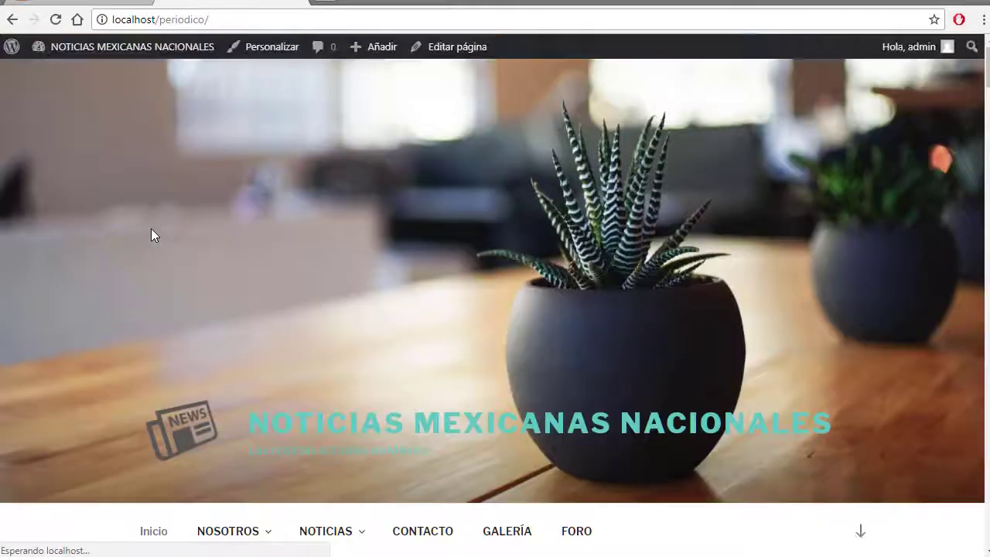
scroll(408, 242, "down", 10)
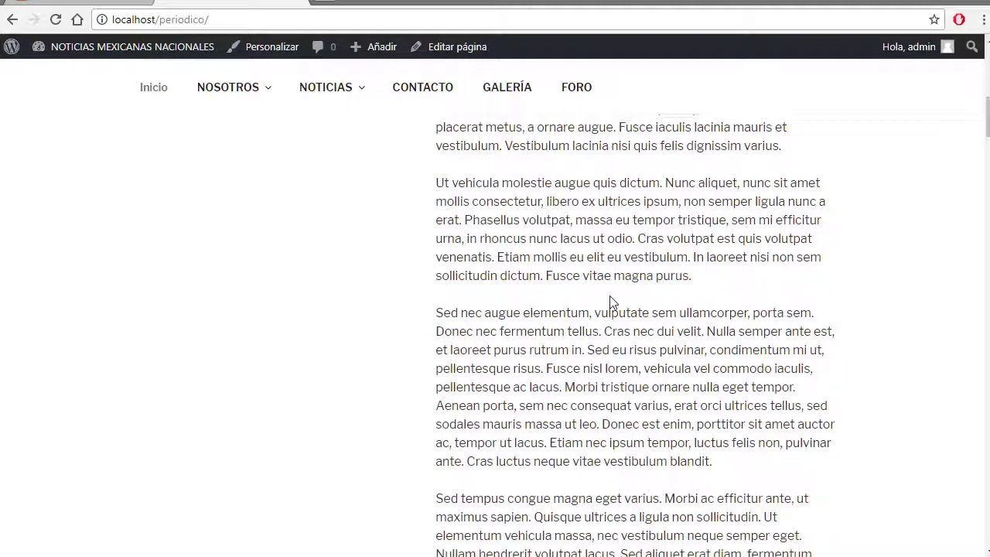
scroll(610, 295, "up", 3)
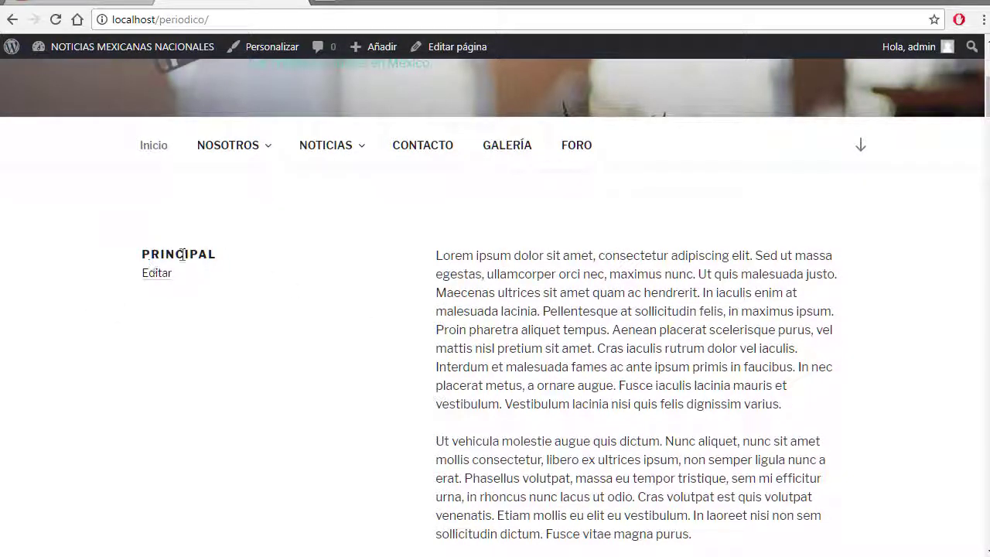
scroll(393, 322, "down", 10)
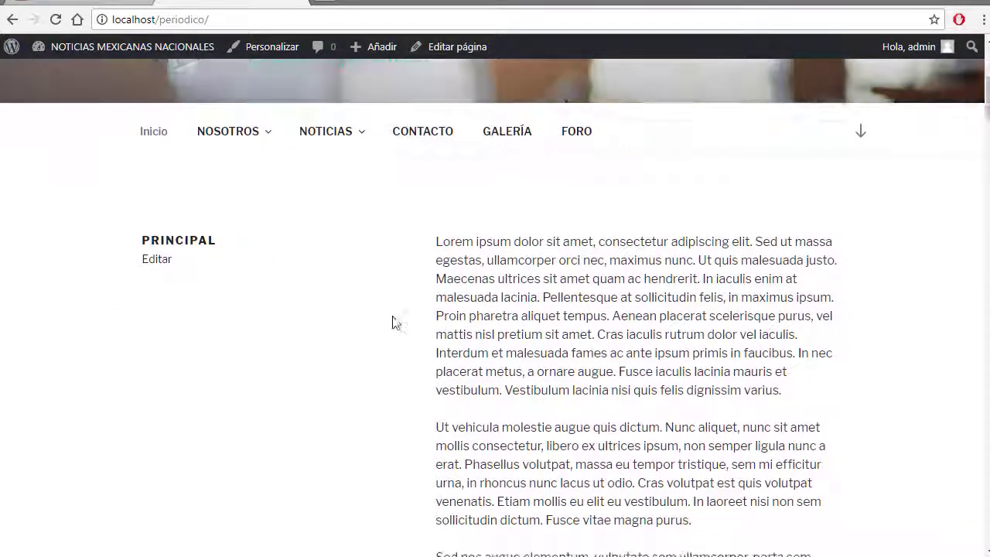
scroll(632, 246, "down", 5)
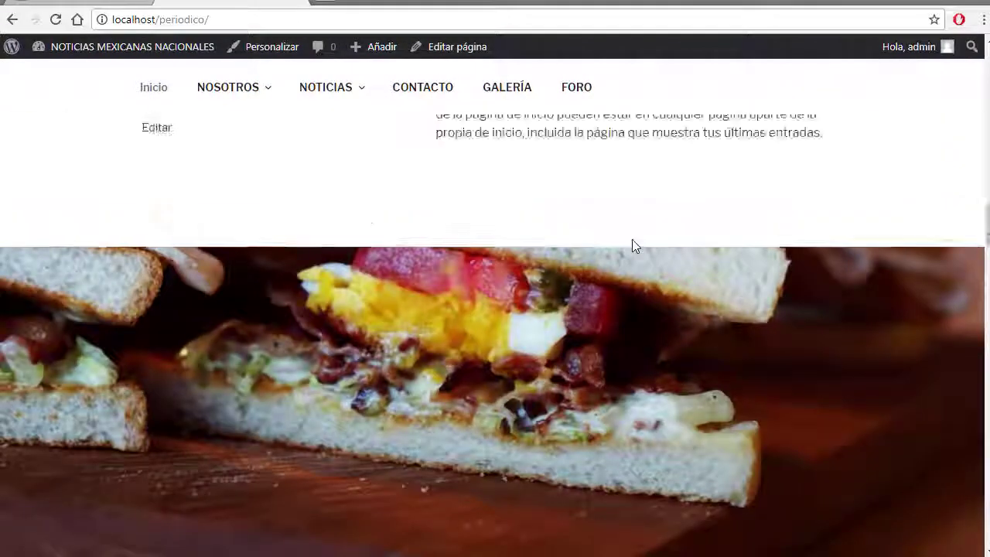
scroll(632, 246, "up", 5)
scroll(632, 246, "down", 5)
scroll(412, 257, "down", 5)
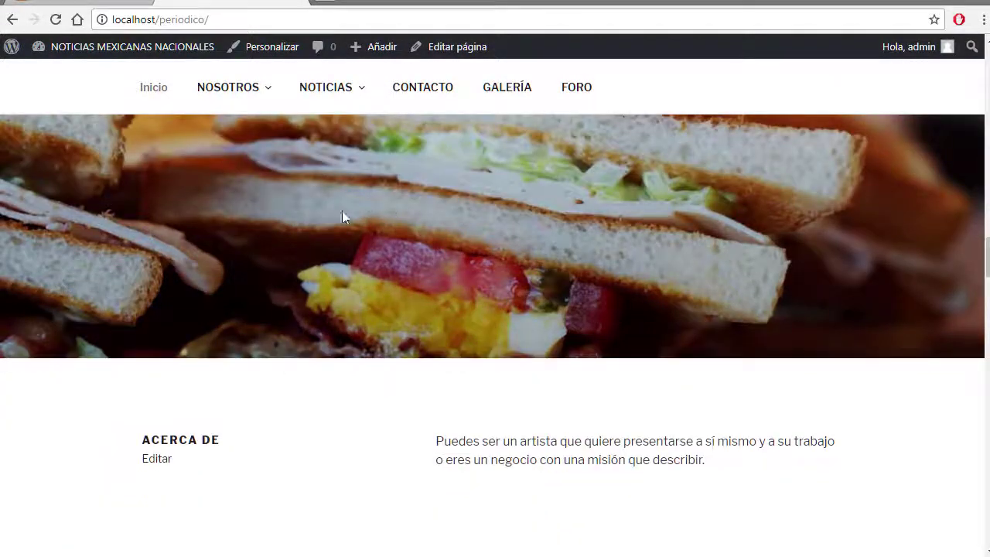
Return to the customizer's browser tab and review the BLOG page's posts in the preview.
left_click(98, 7)
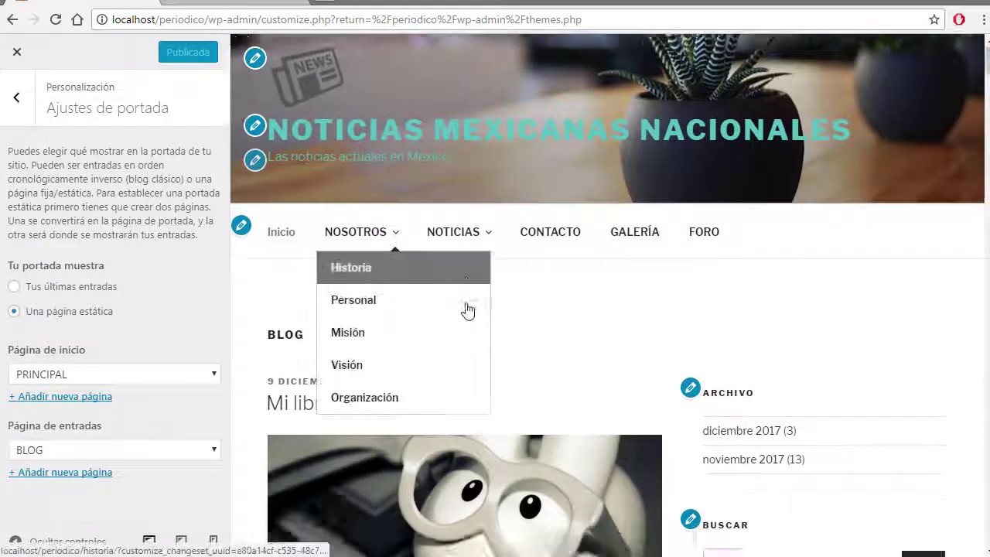
scroll(466, 310, "down", 5)
scroll(630, 343, "down", 3)
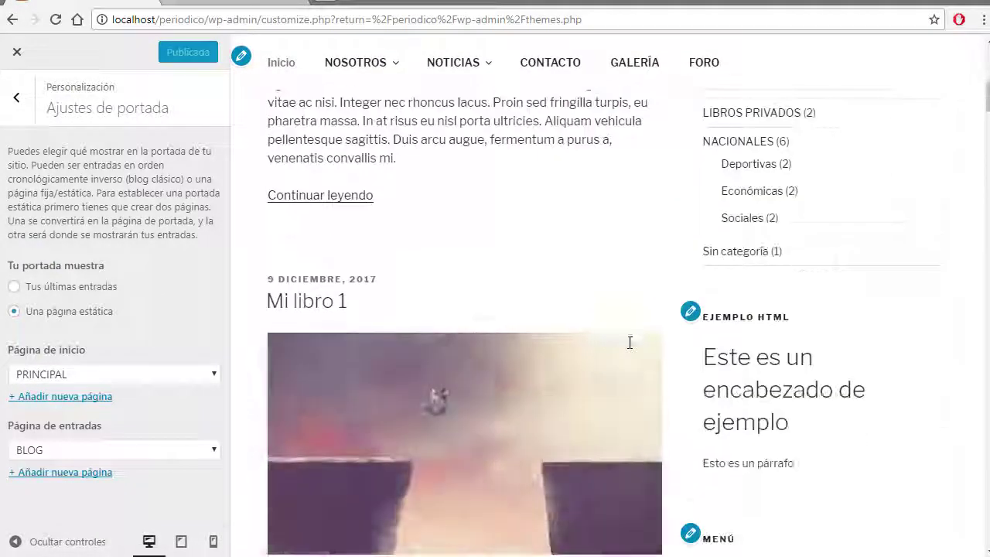
scroll(630, 349, "up", 10)
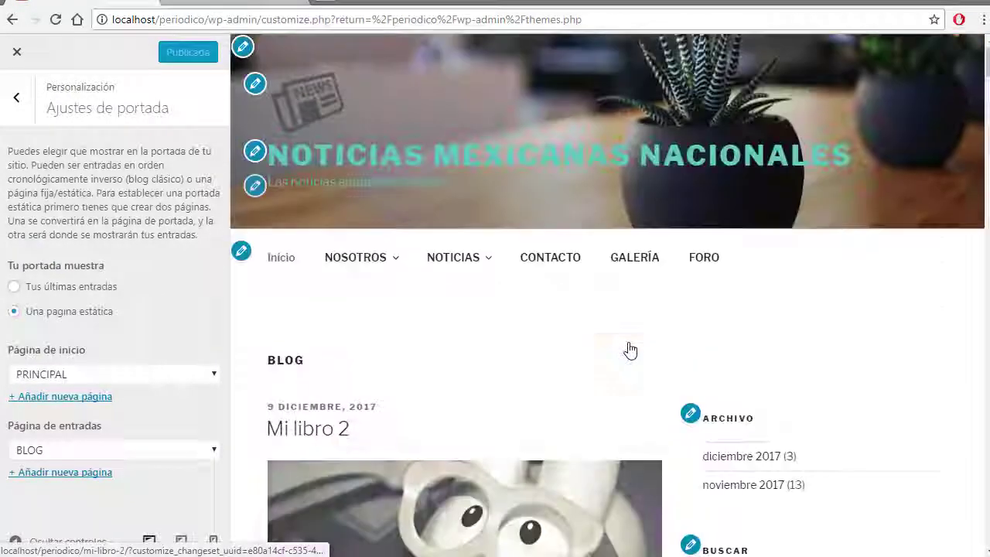
Load the home page in the customizer preview and open the theme options for its first section's content.
left_click(283, 259)
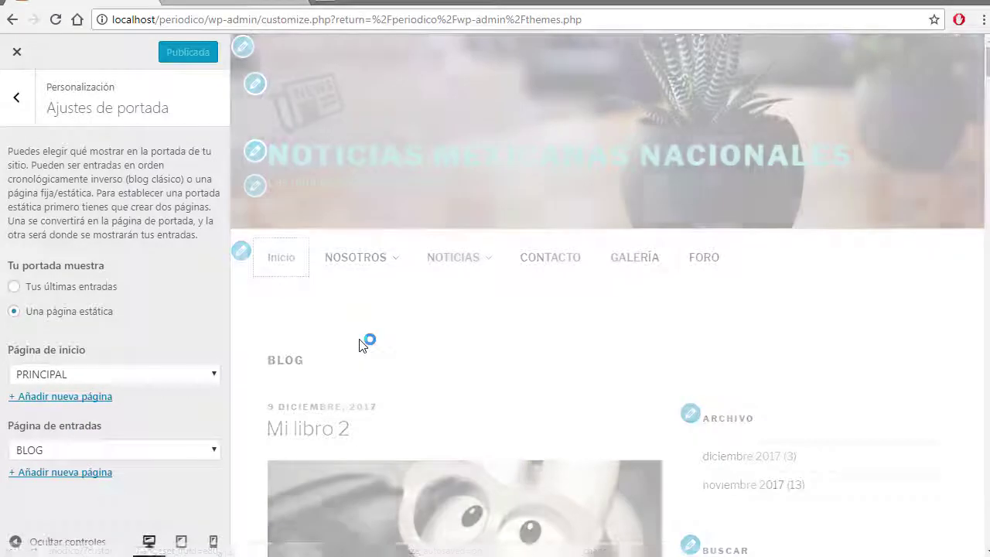
scroll(481, 339, "down", 3)
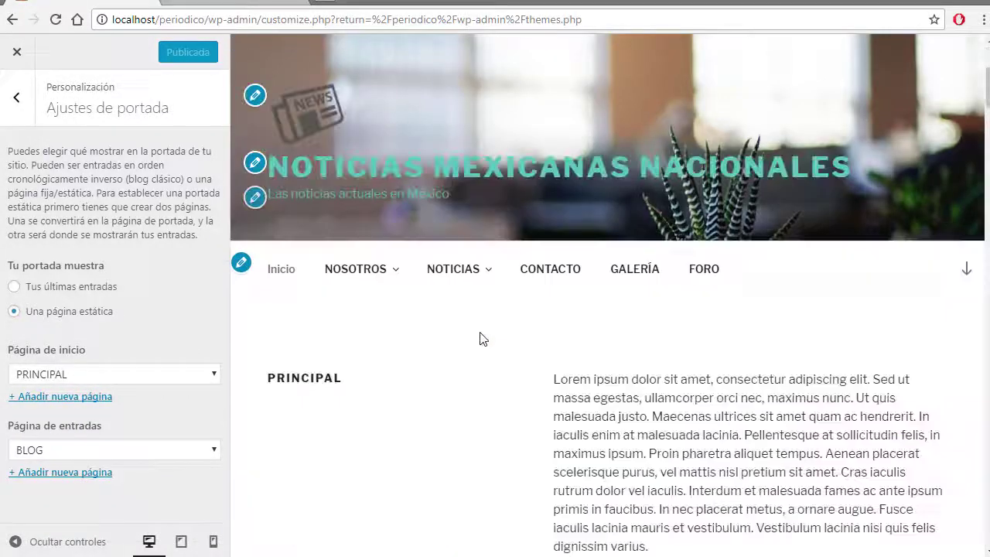
scroll(542, 325, "down", 3)
scroll(619, 309, "down", 6)
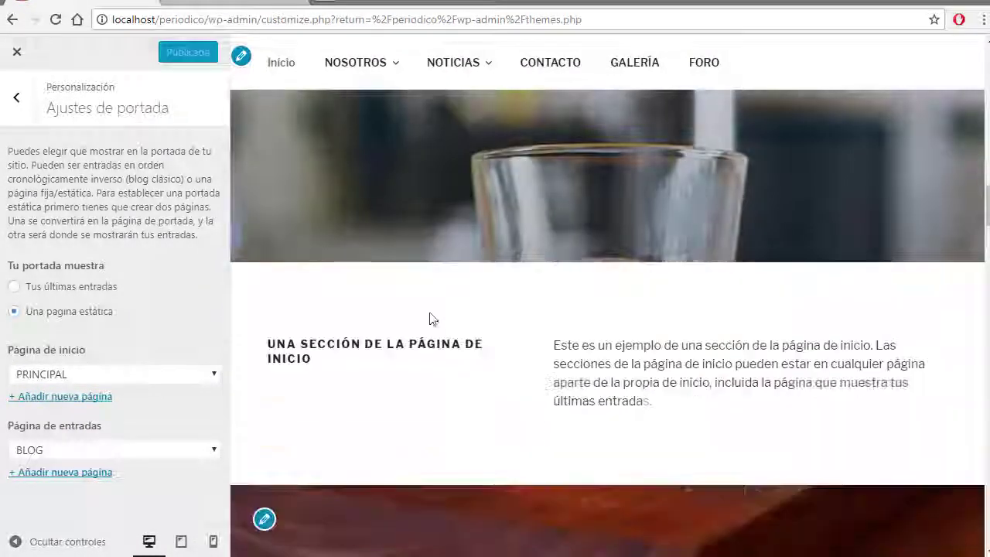
scroll(348, 287, "down", 10)
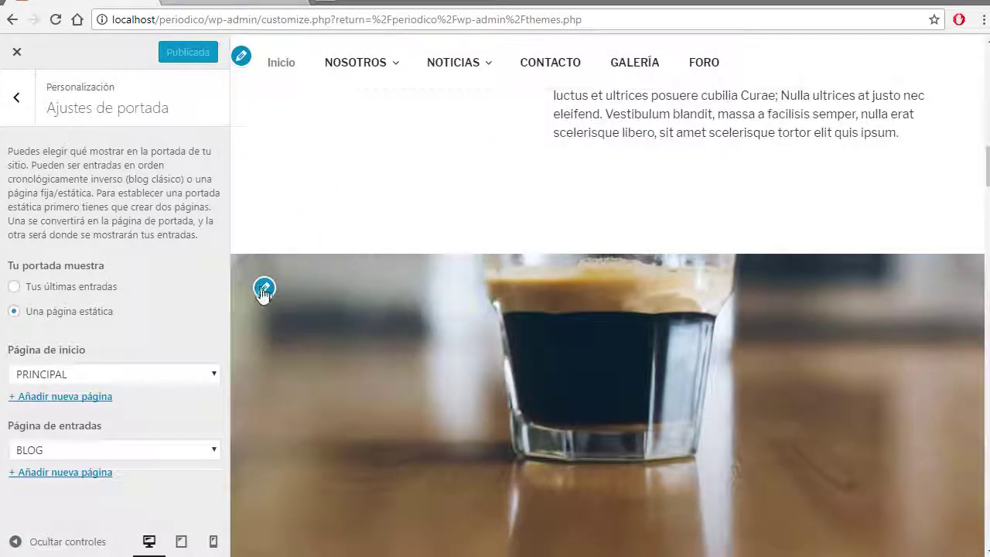
left_click(264, 289)
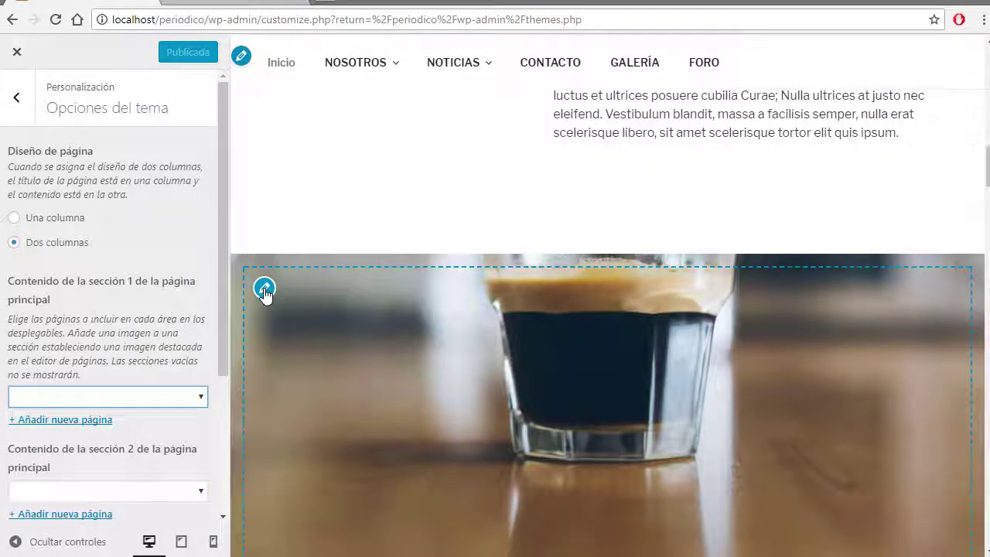
scroll(693, 370, "down", 15)
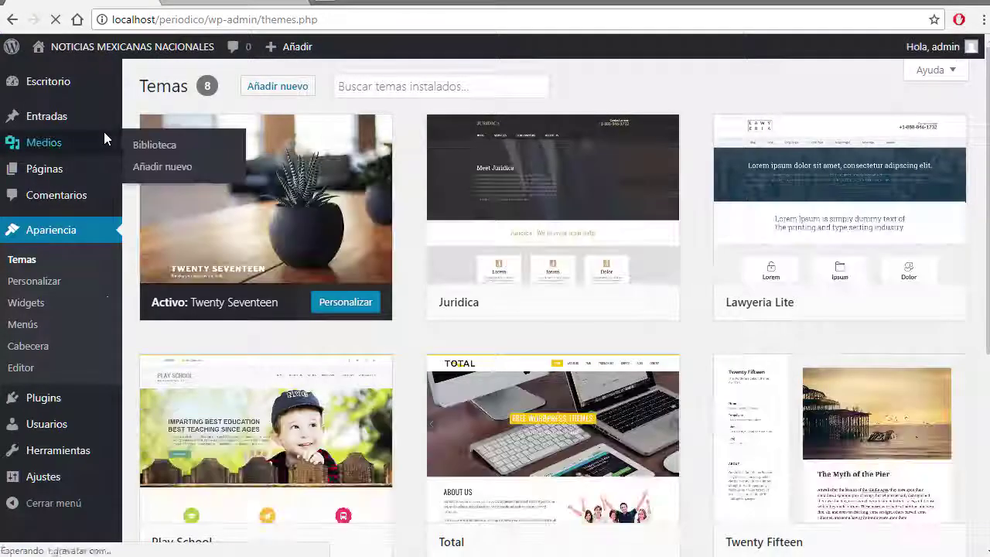
Leave the customizer and open the reading settings (Ajustes de lectura) to check the front page and posts page assignments.
scroll(74, 372, "down", 3)
mouse_move(54, 486)
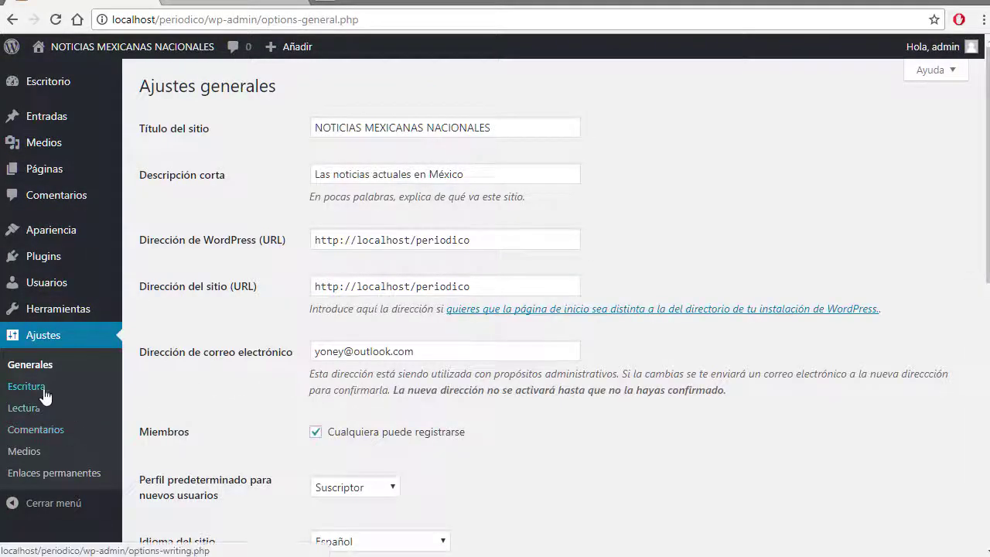
scroll(603, 431, "down", 3)
scroll(484, 449, "up", 3)
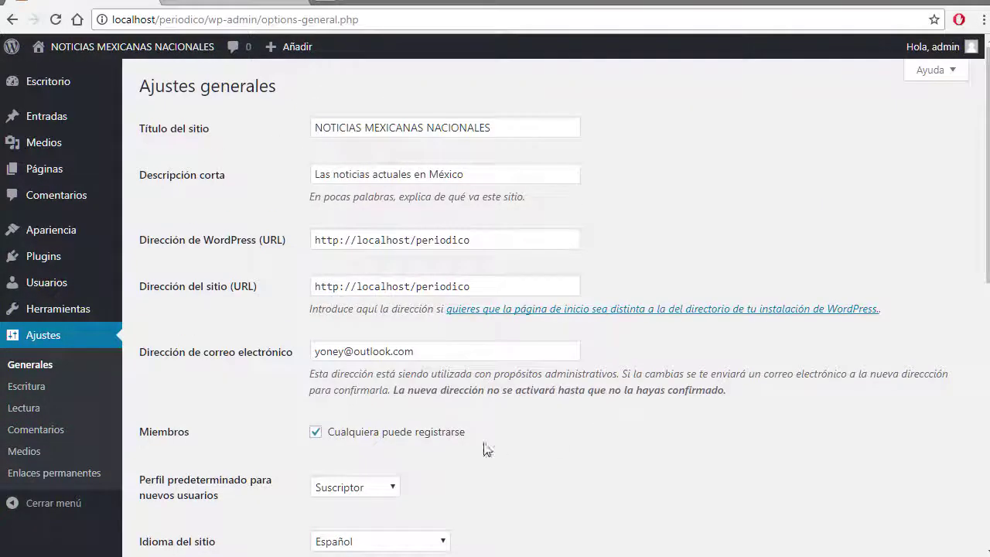
left_click(22, 418)
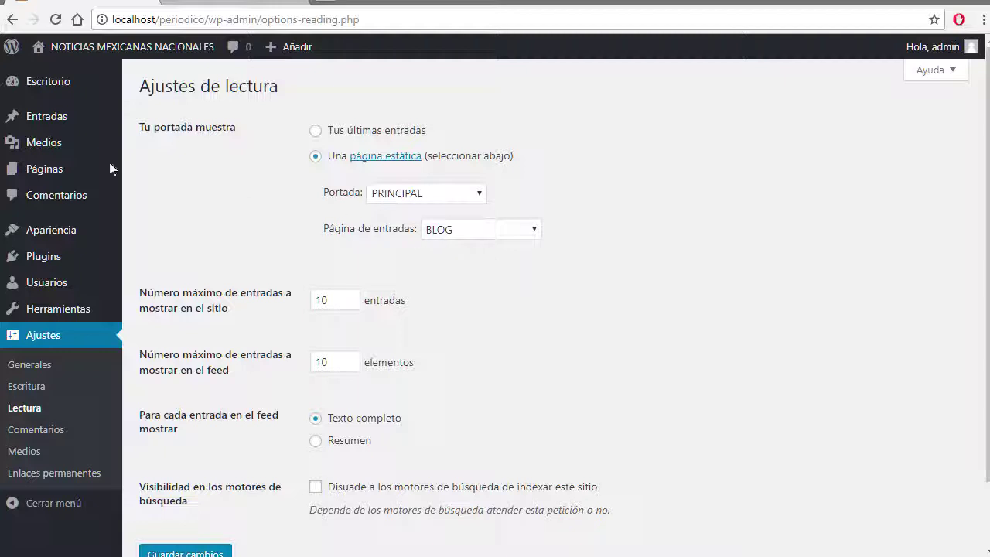
Find the PRINCIPAL page in the list of all pages, open it for editing and review its content.
left_click(23, 174)
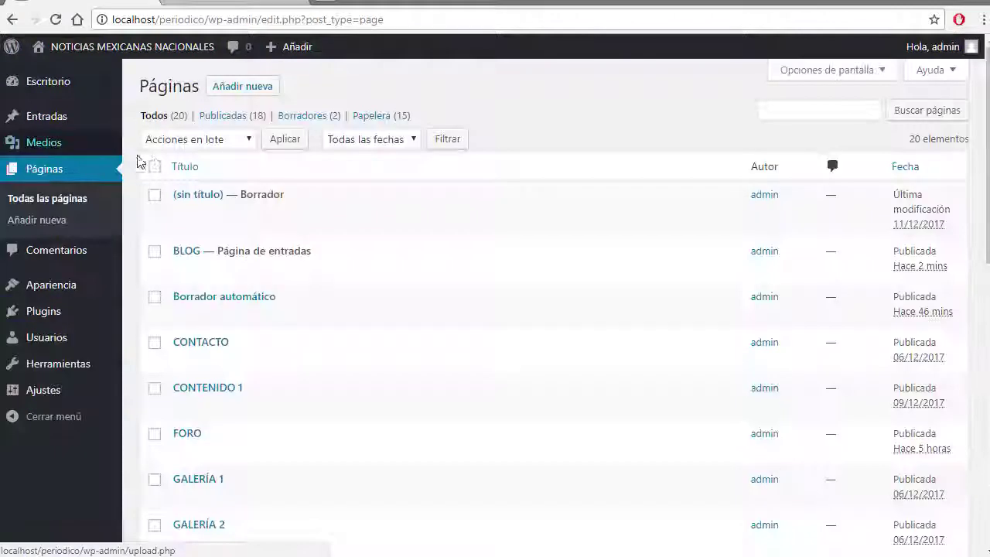
scroll(232, 232, "down", 3)
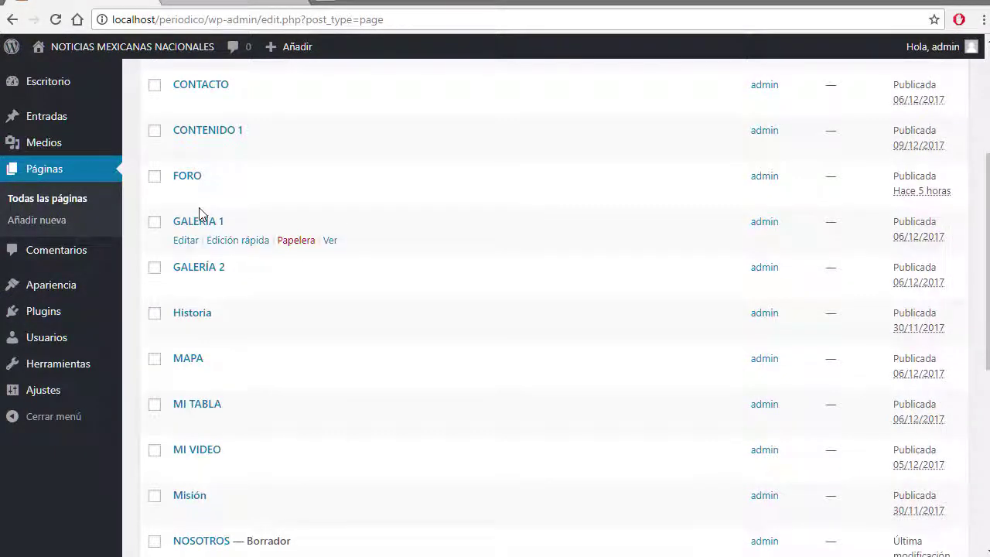
scroll(199, 214, "down", 5)
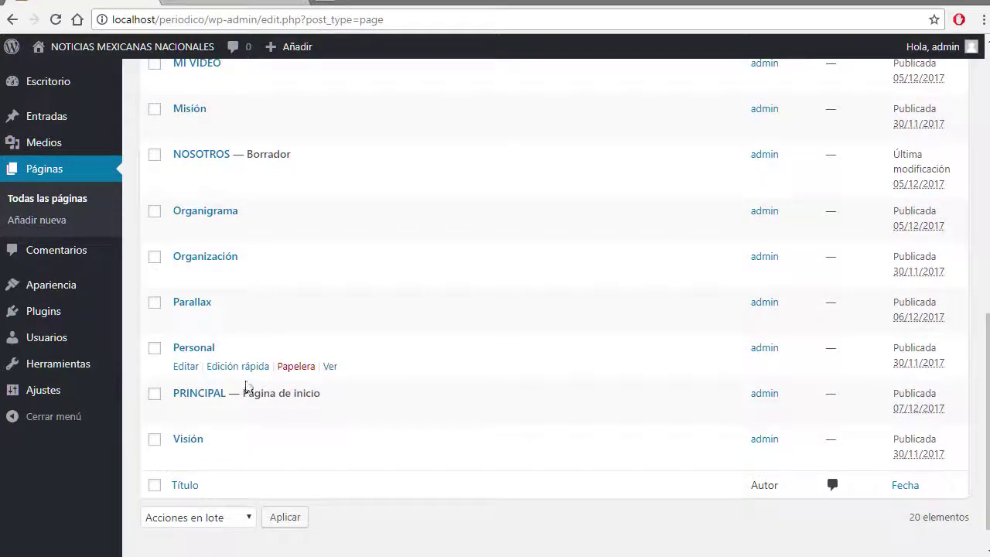
left_click(197, 395)
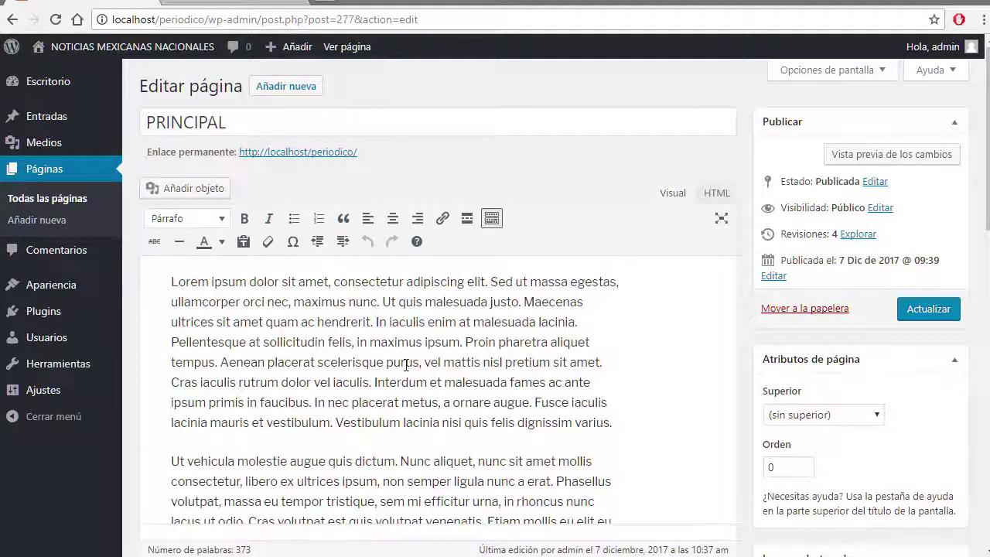
scroll(406, 364, "down", 3)
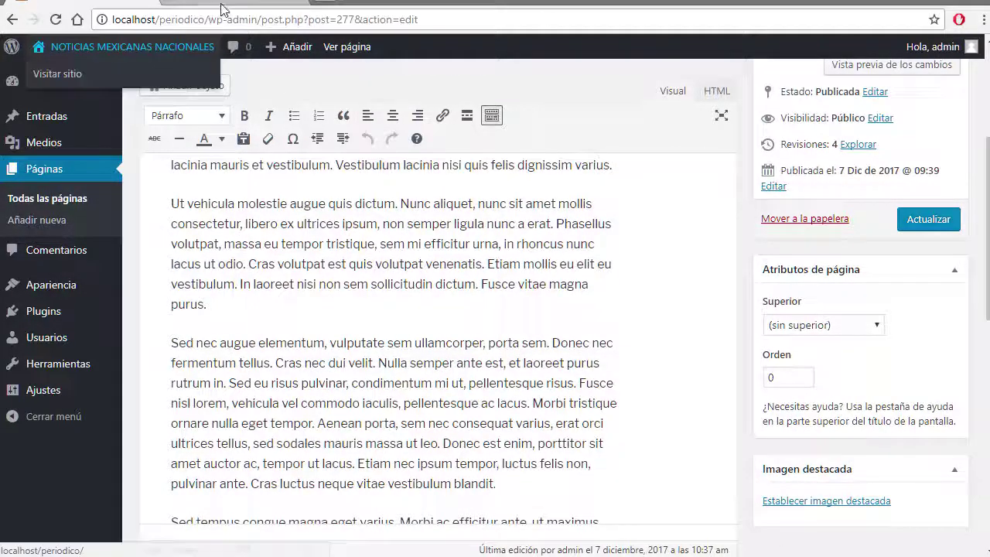
Switch to the public site's browser tab and review the home page's header, PRINCIPAL content and the sections below it.
left_click(222, 7)
scroll(338, 269, "up", 15)
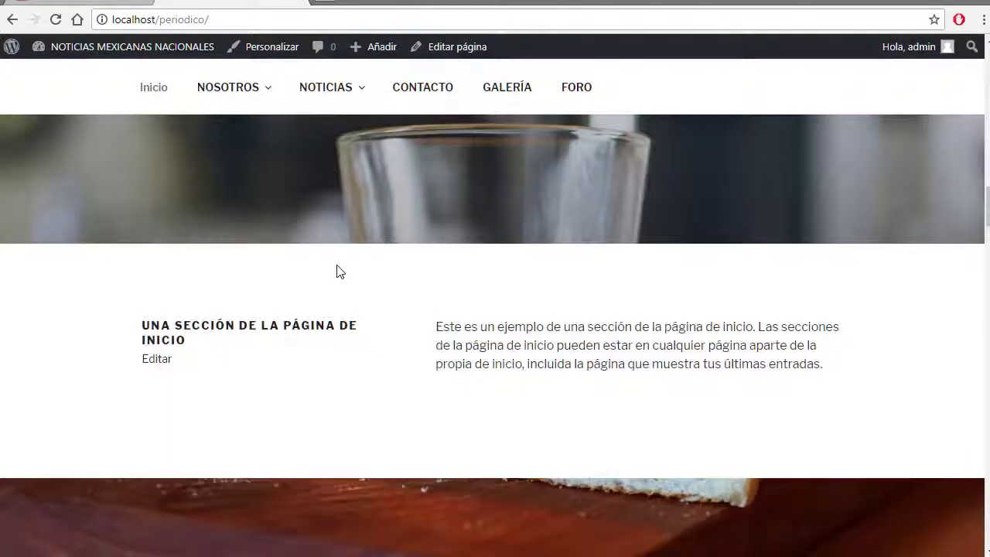
scroll(338, 271, "down", 5)
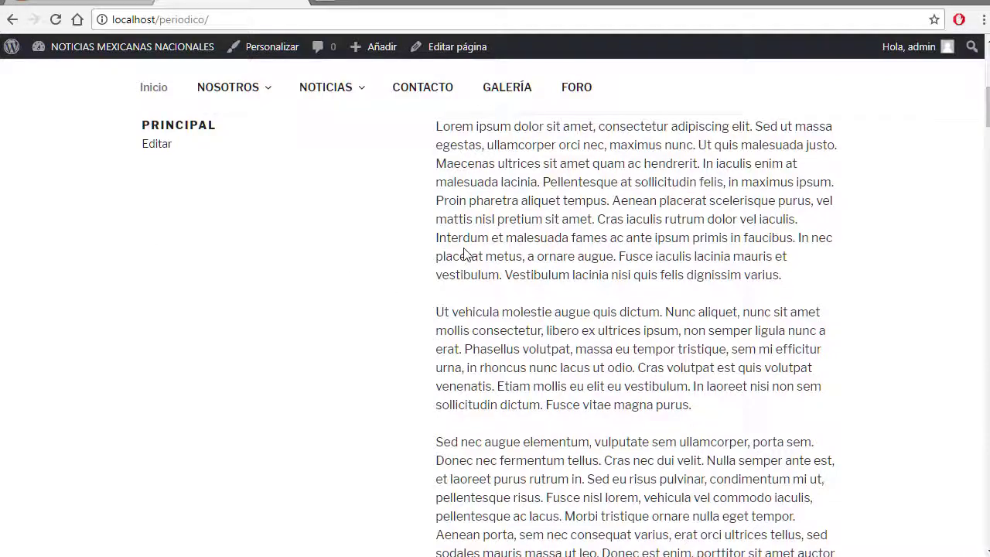
scroll(466, 254, "down", 8)
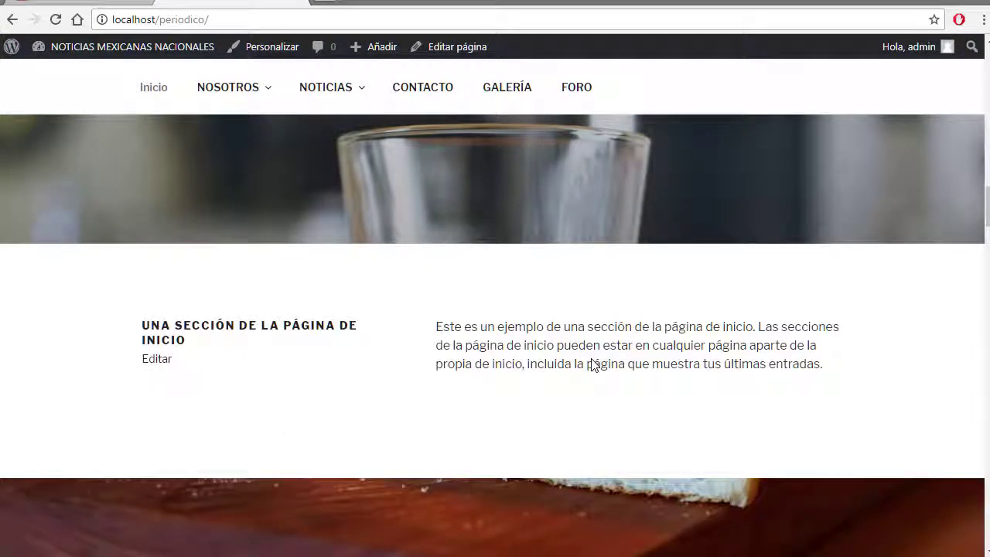
scroll(592, 364, "up", 15)
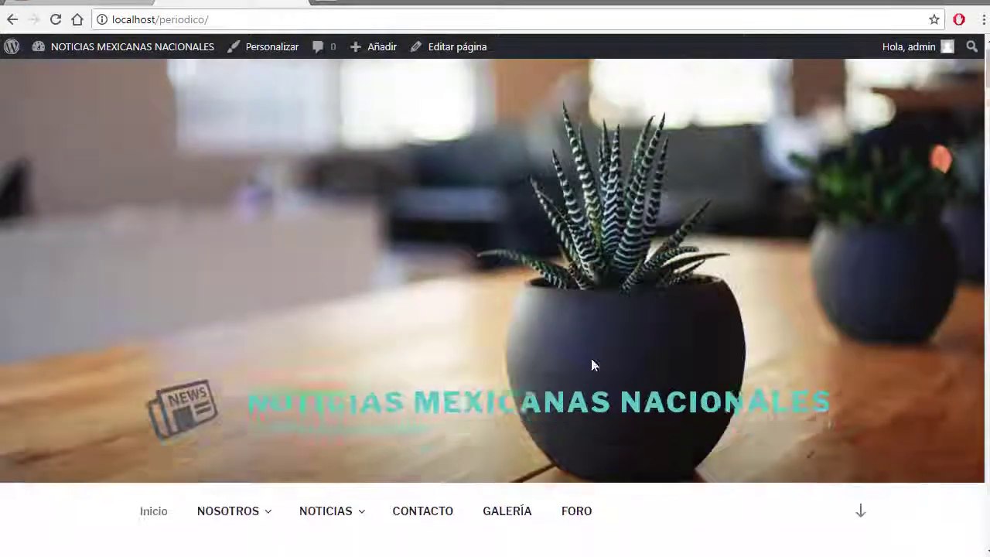
scroll(592, 365, "down", 5)
Return to the admin tab, open the installed themes and activate the Total theme.
left_click(77, 6)
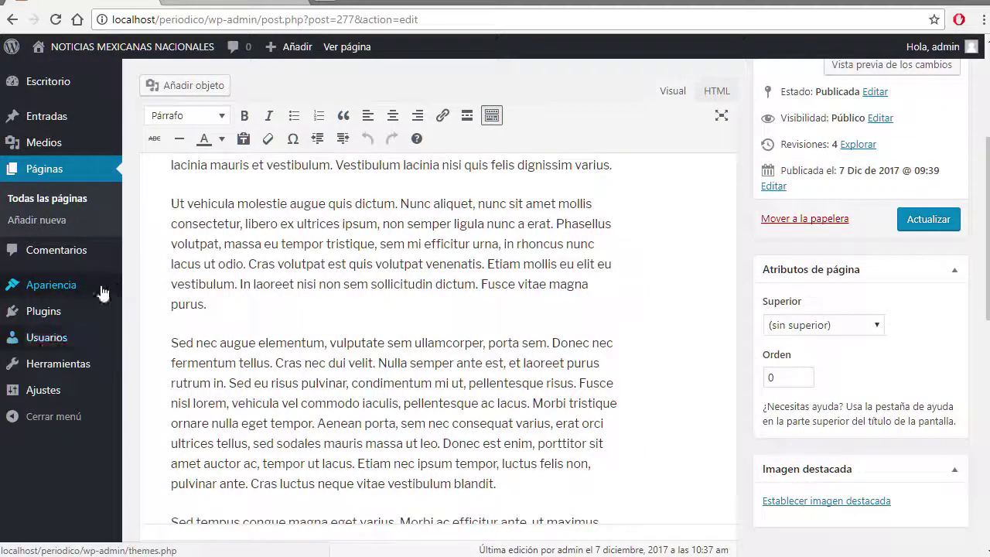
mouse_move(73, 365)
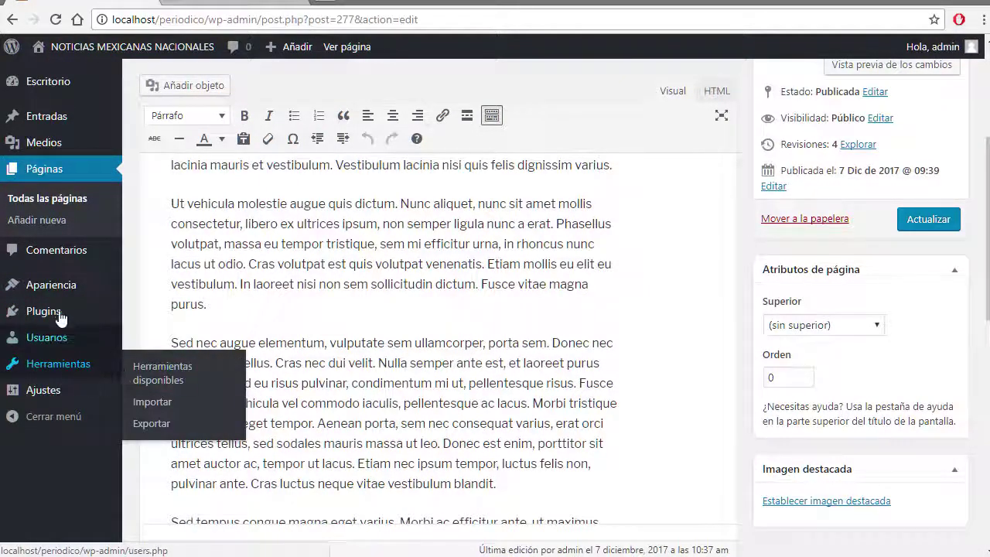
mouse_move(31, 287)
left_click(146, 288)
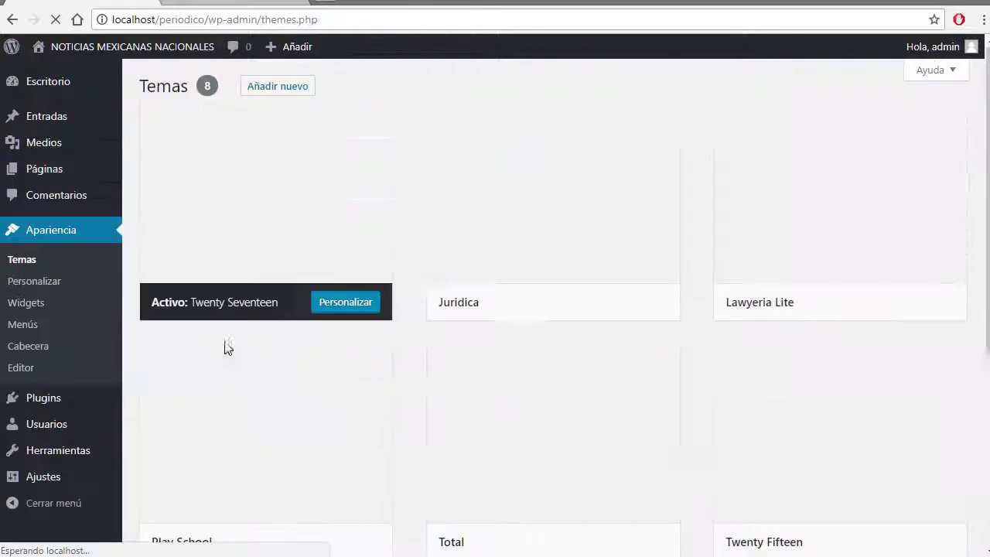
scroll(635, 331, "down", 2)
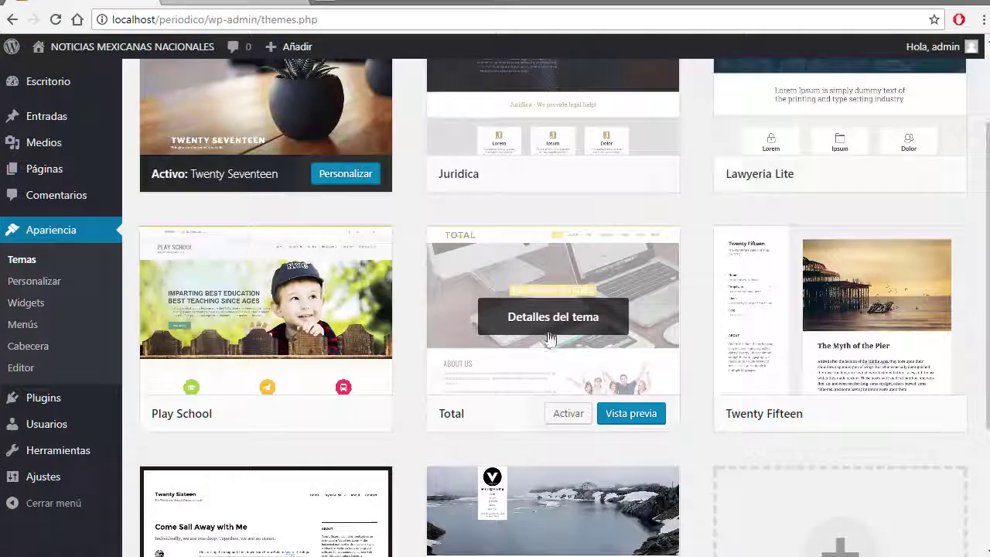
left_click(570, 414)
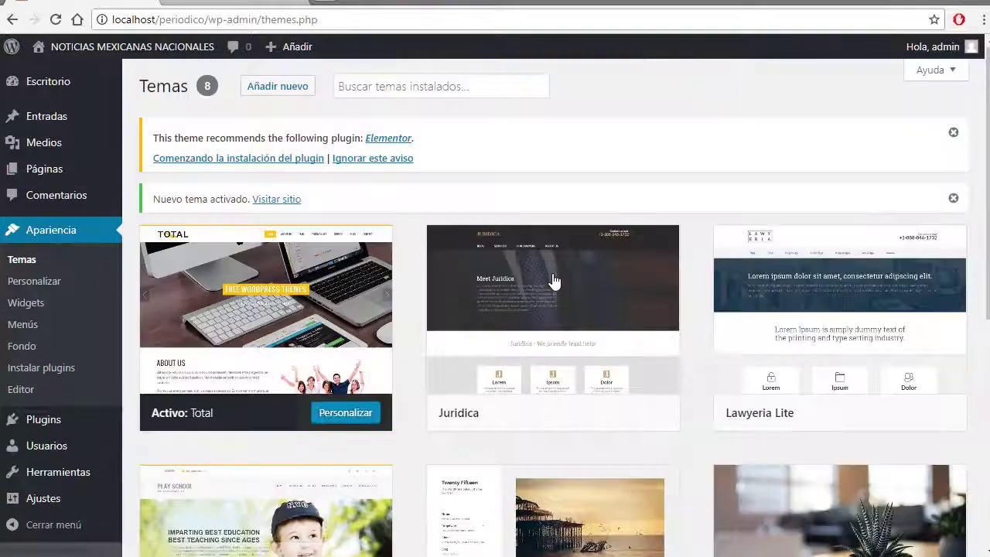
Reload the public site and review how the PRINCIPAL front page looks with the Total theme.
left_click(78, 2)
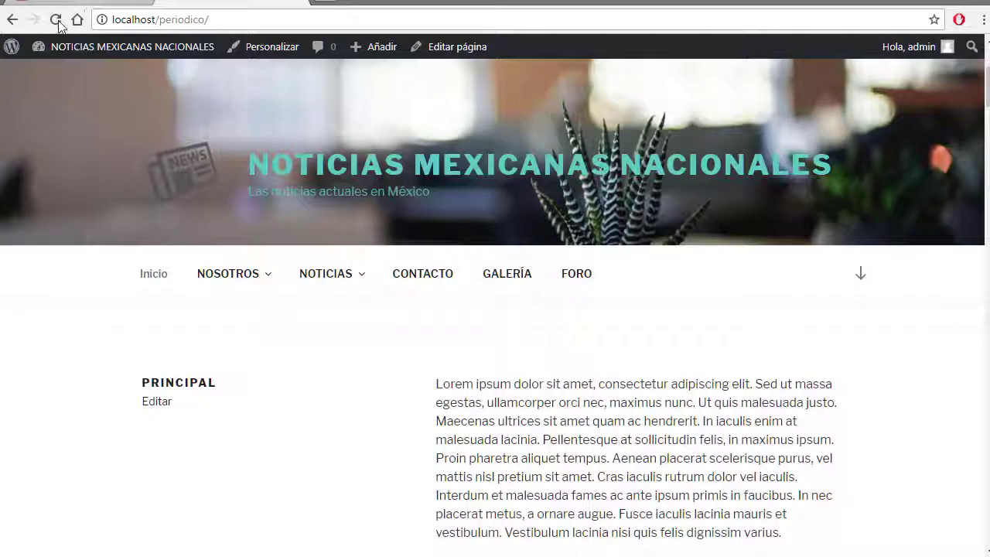
left_click(56, 20)
scroll(286, 266, "down", 5)
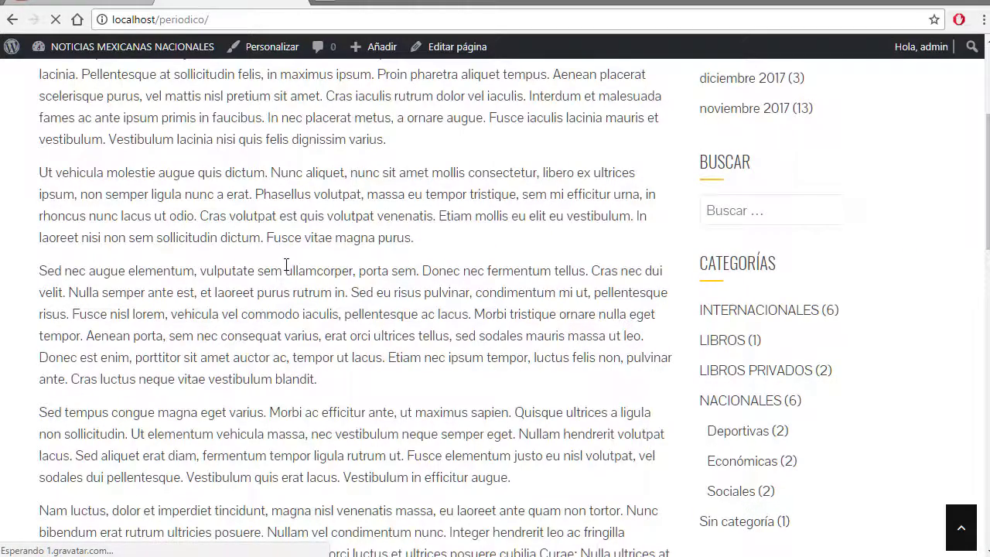
scroll(286, 266, "up", 5)
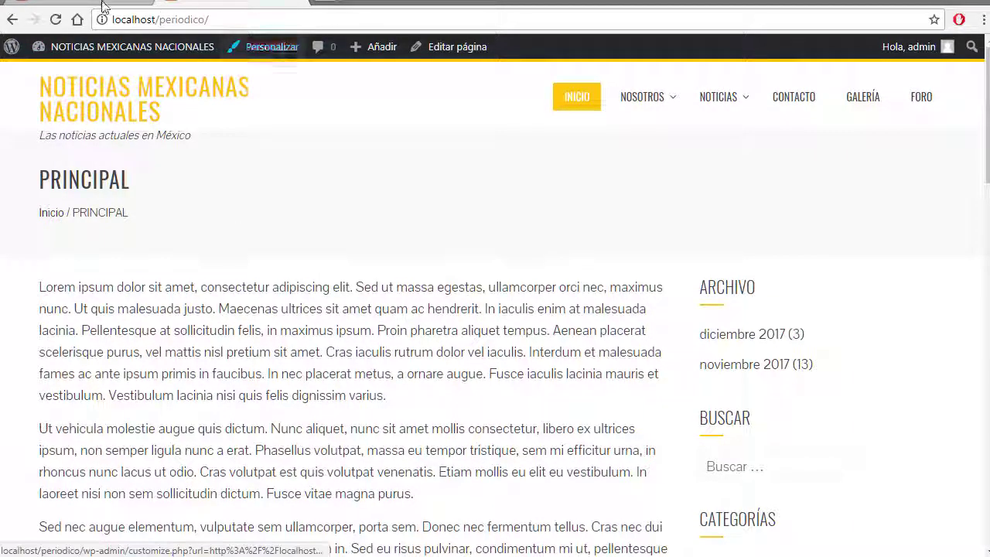
Open the customizer from the admin tab and look over the available front page sections (Secciones de portada).
left_click(104, 6)
left_click(68, 309)
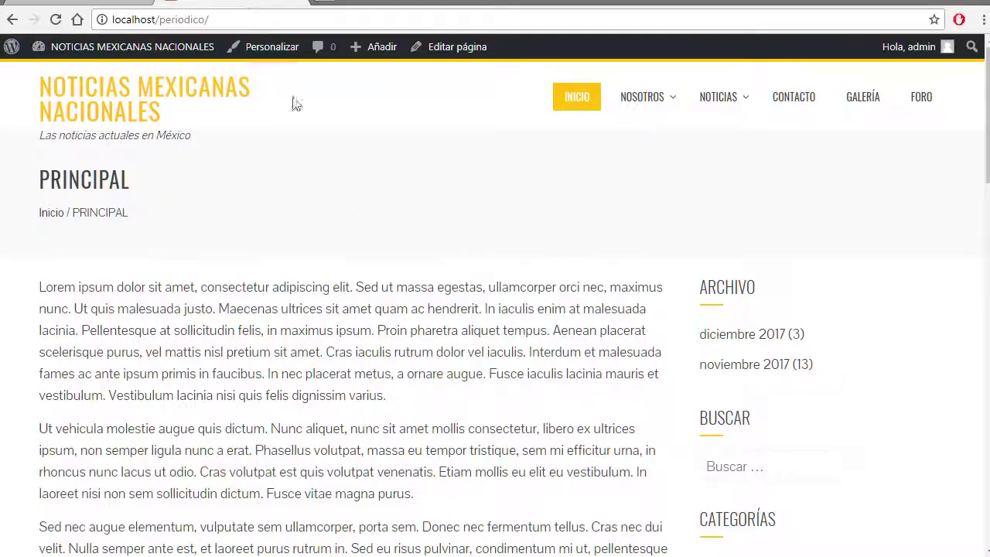
scroll(303, 437, "down", 4)
scroll(224, 154, "up", 4)
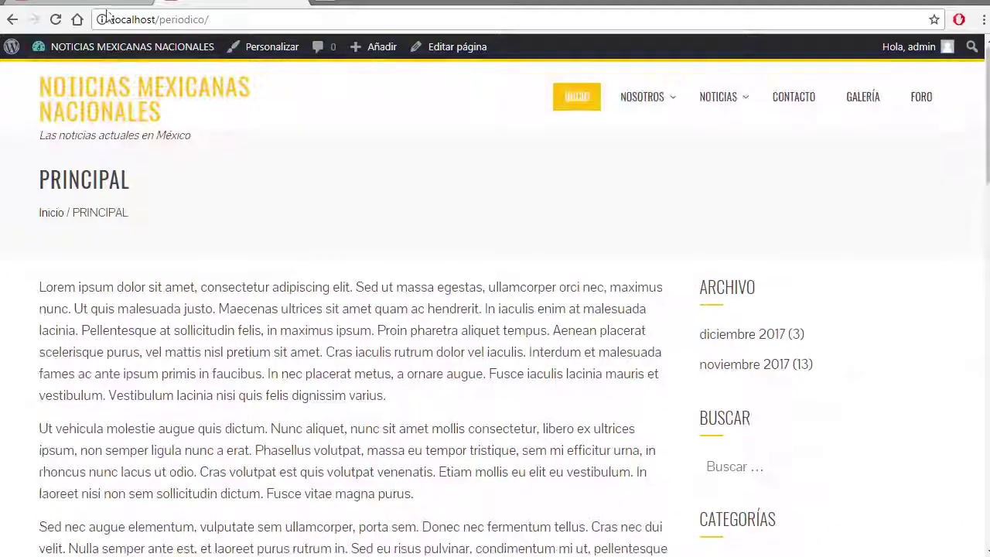
left_click(105, 3)
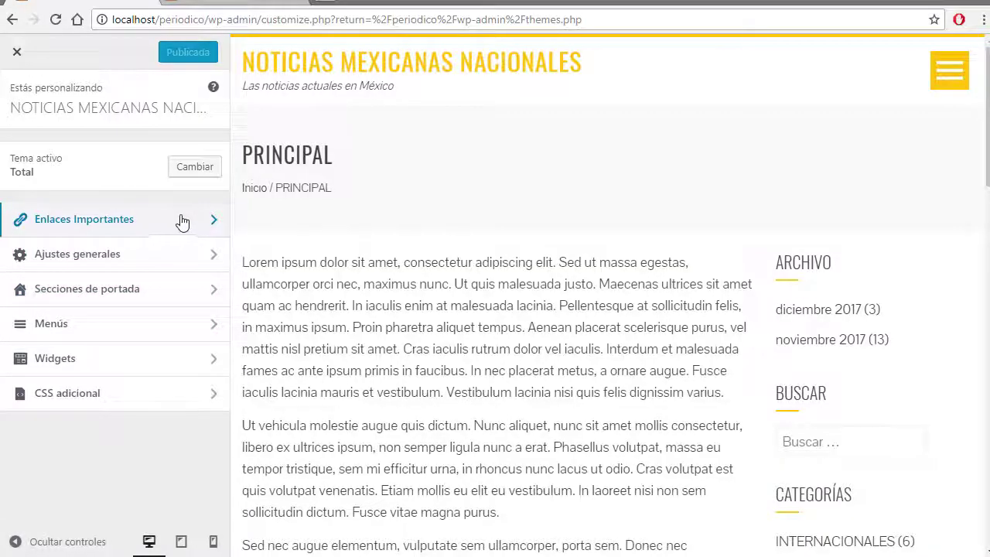
left_click(211, 294)
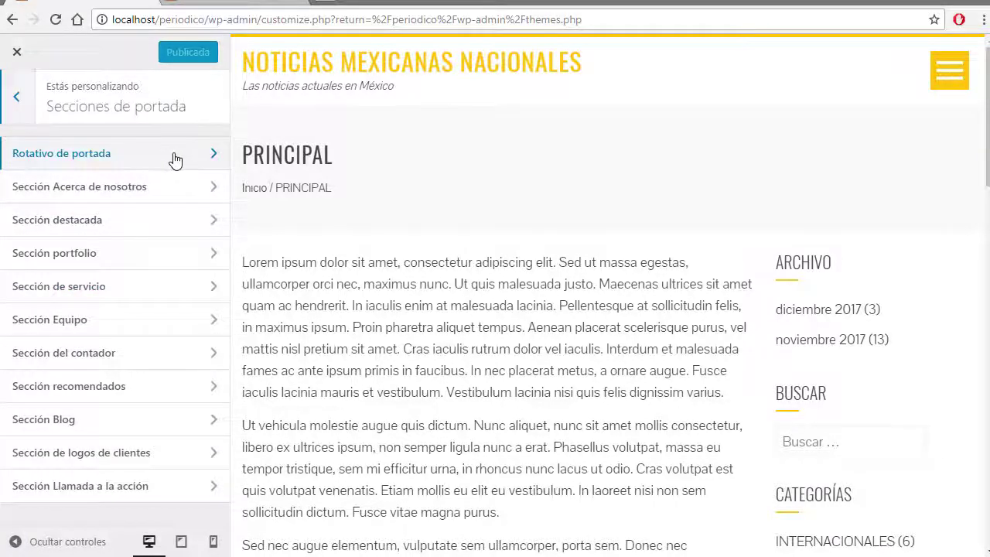
left_click(16, 97)
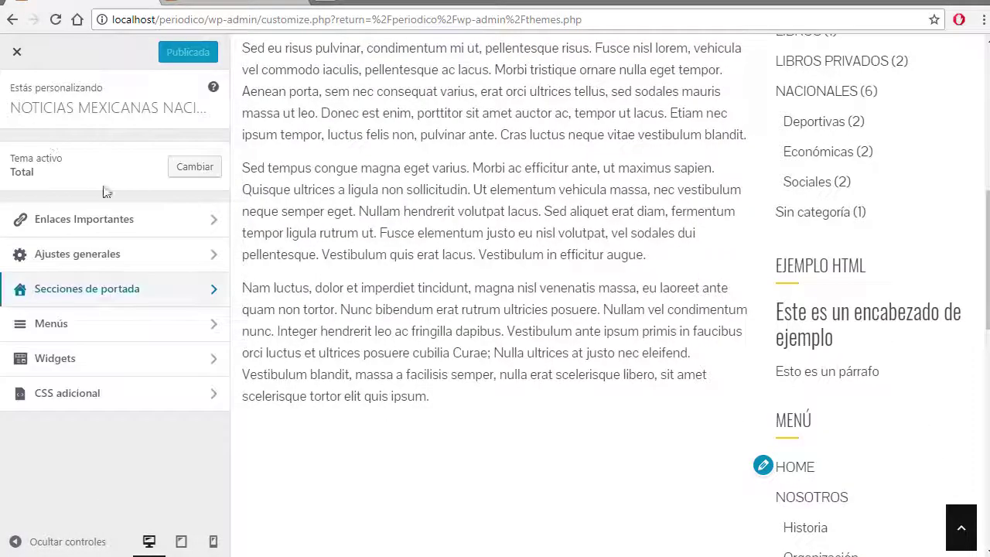
Open the static front page settings (Página de inicio estática) in Ajustes generales and check the pages selectable as Página de inicio.
left_click(109, 261)
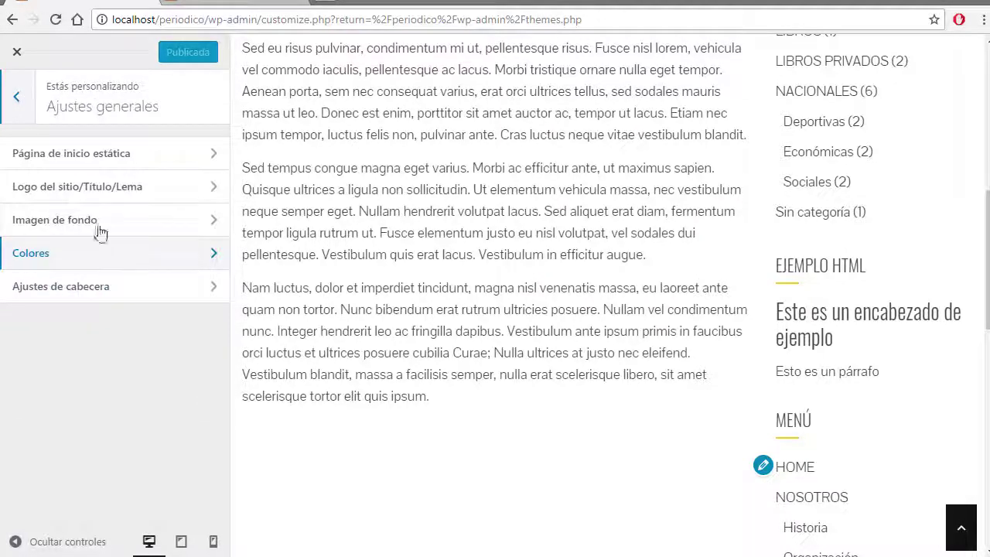
left_click(91, 154)
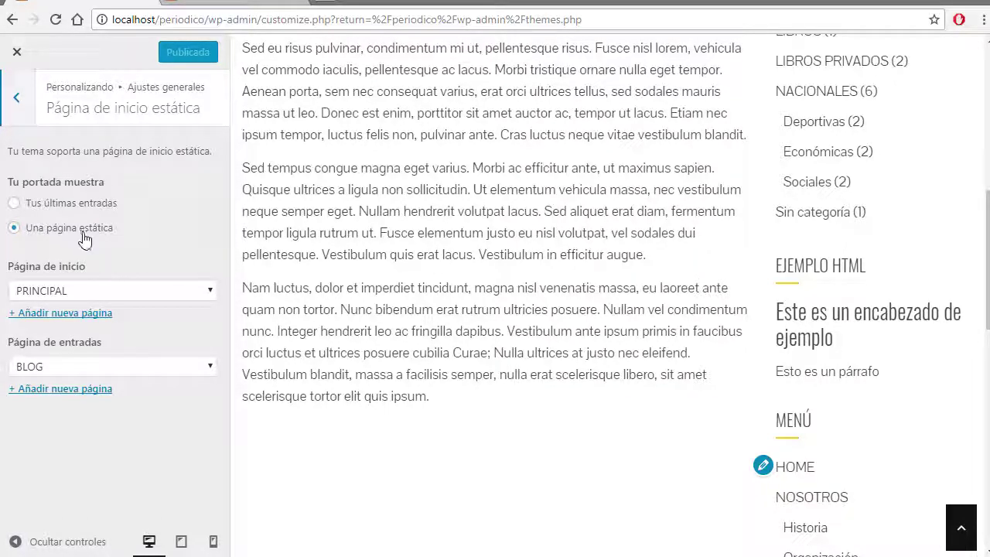
left_click(116, 293)
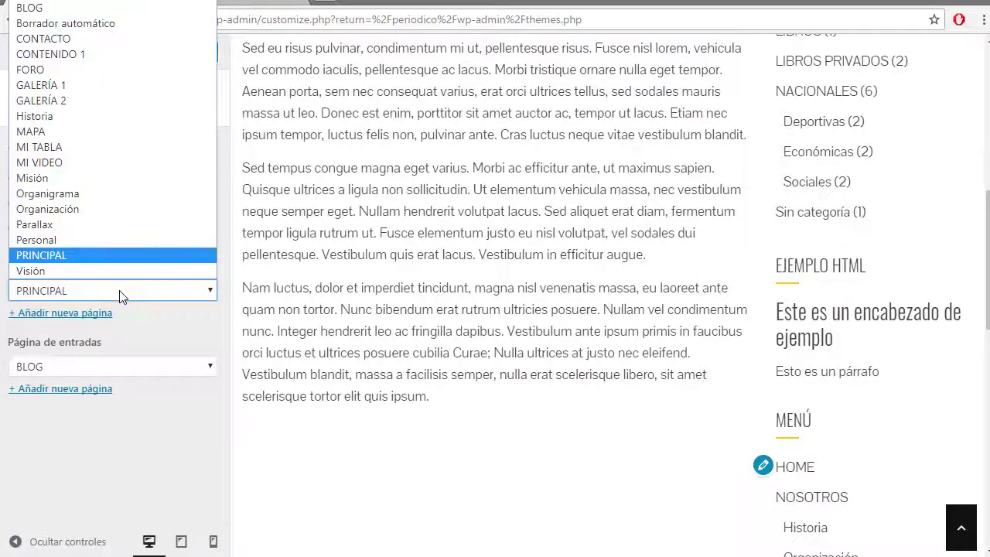
left_click(120, 295)
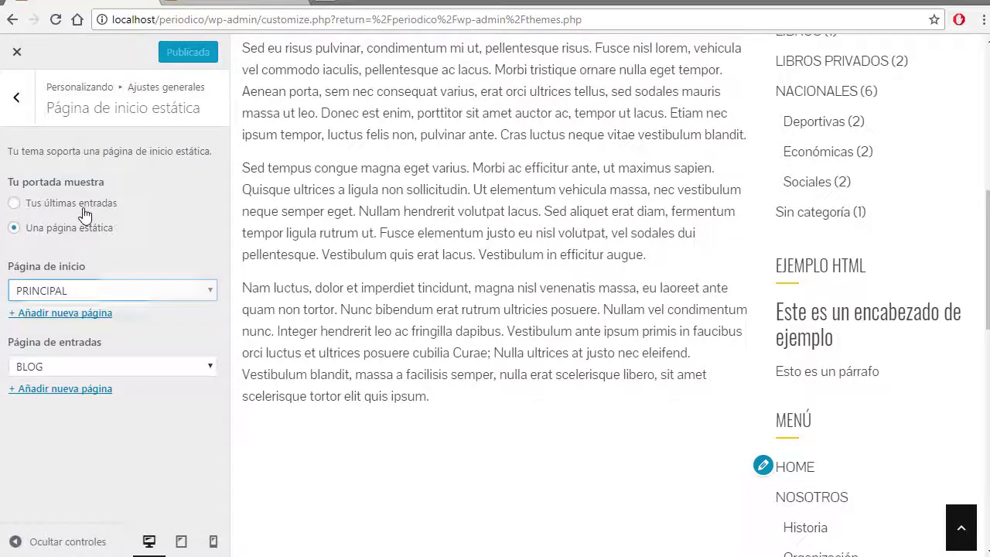
Set the front page to show Tus últimas entradas and review the posts in the preview.
left_click(17, 203)
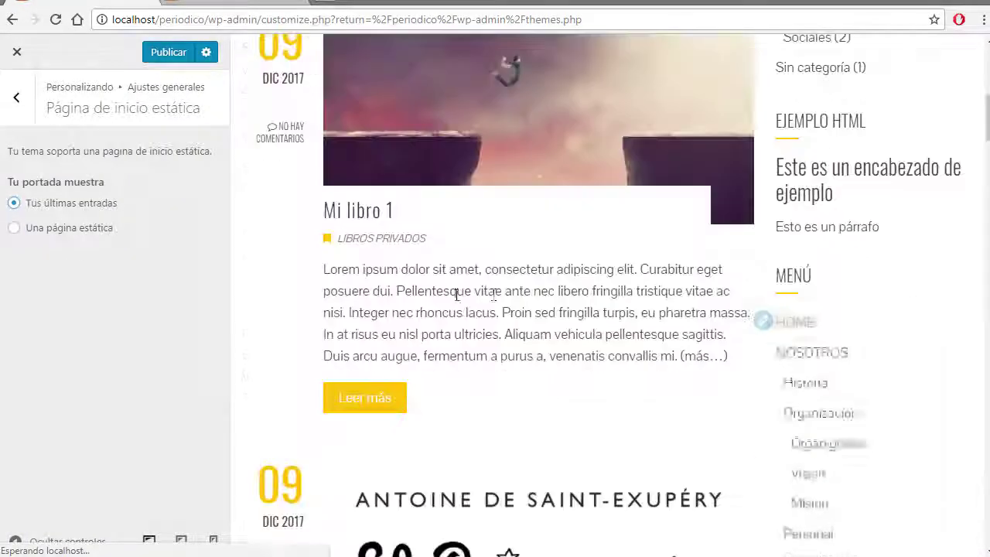
scroll(596, 323, "up", 4)
scroll(515, 328, "down", 5)
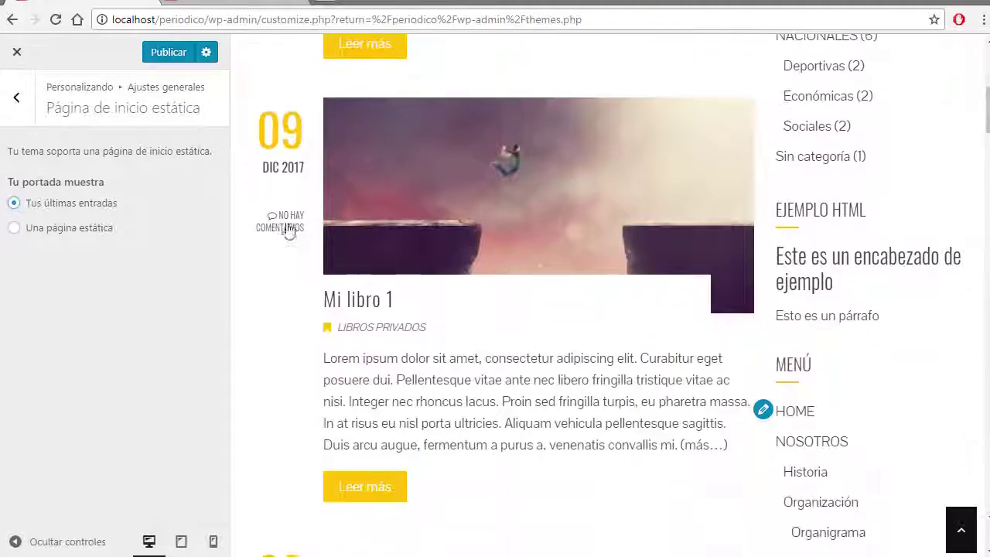
Set the front page to Una página estática, publish the settings and leave the customizer.
left_click(68, 228)
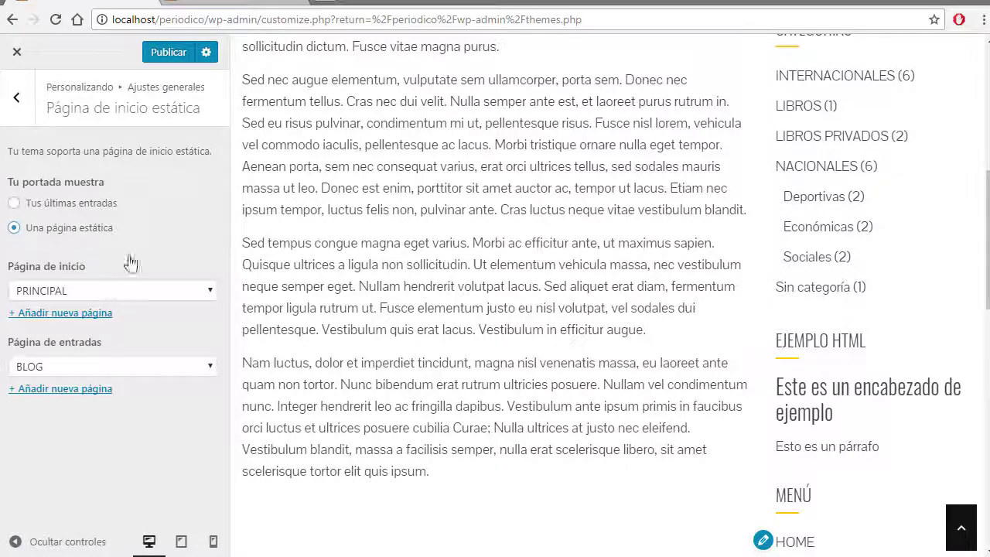
left_click(167, 54)
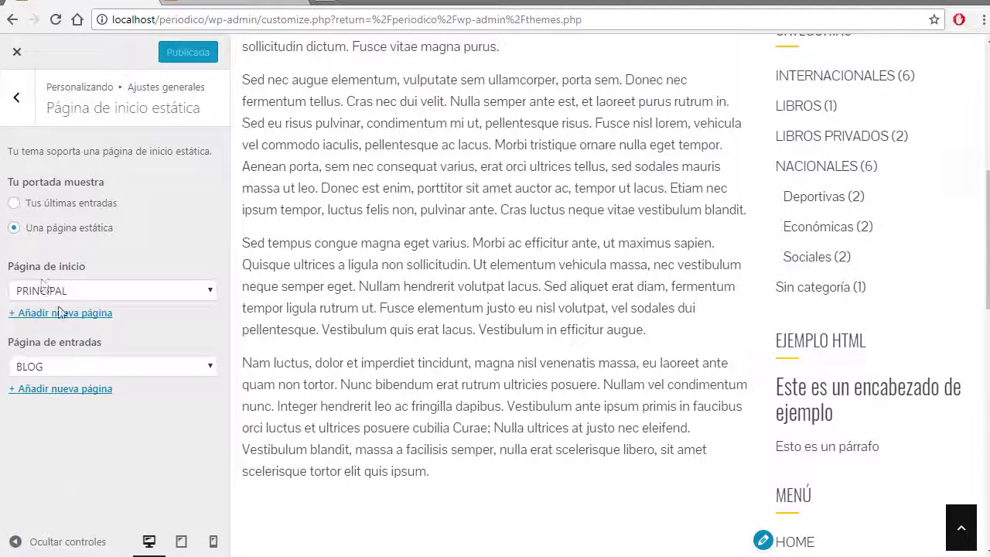
left_click(16, 51)
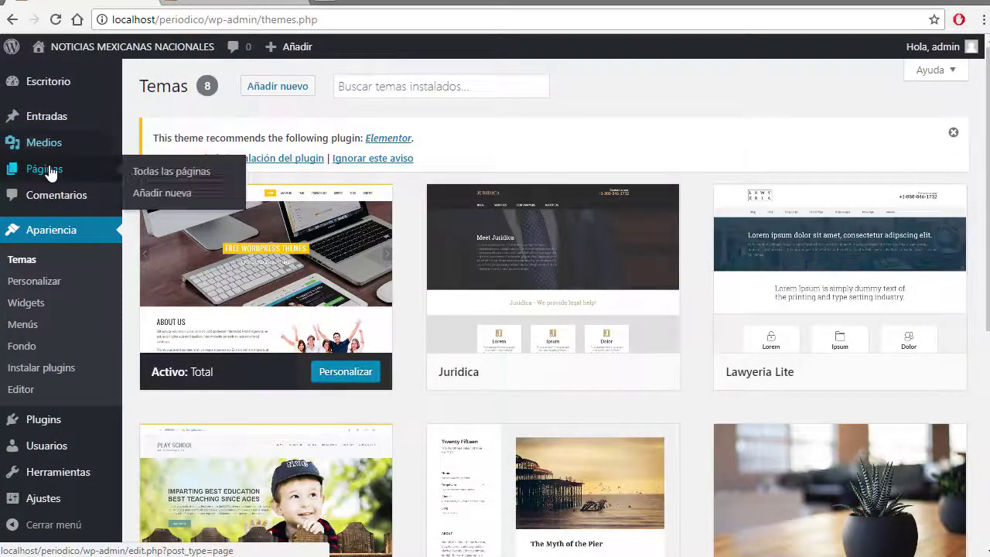
Find the PRINCIPAL page in the list of all pages and open it for editing.
left_click(50, 172)
scroll(491, 315, "down", 8)
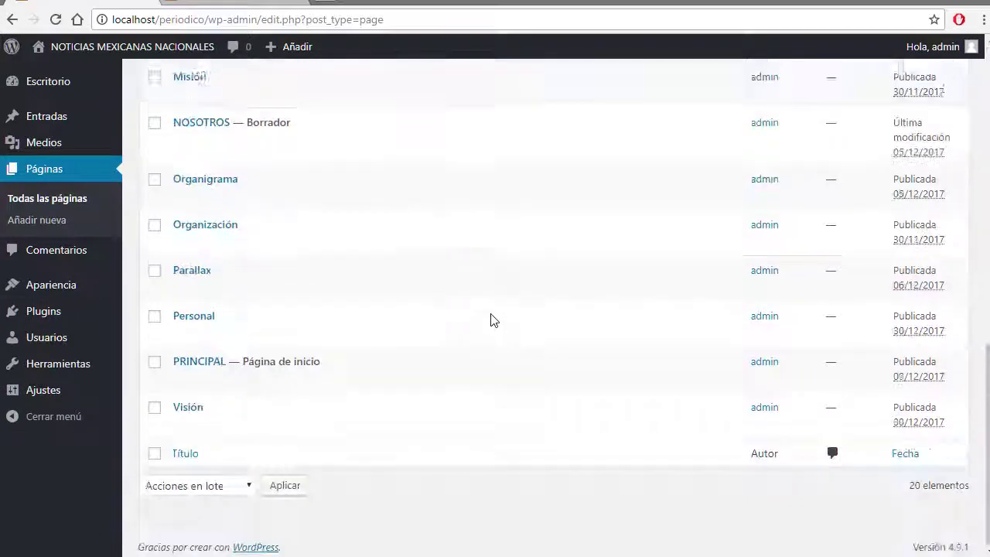
left_click(195, 360)
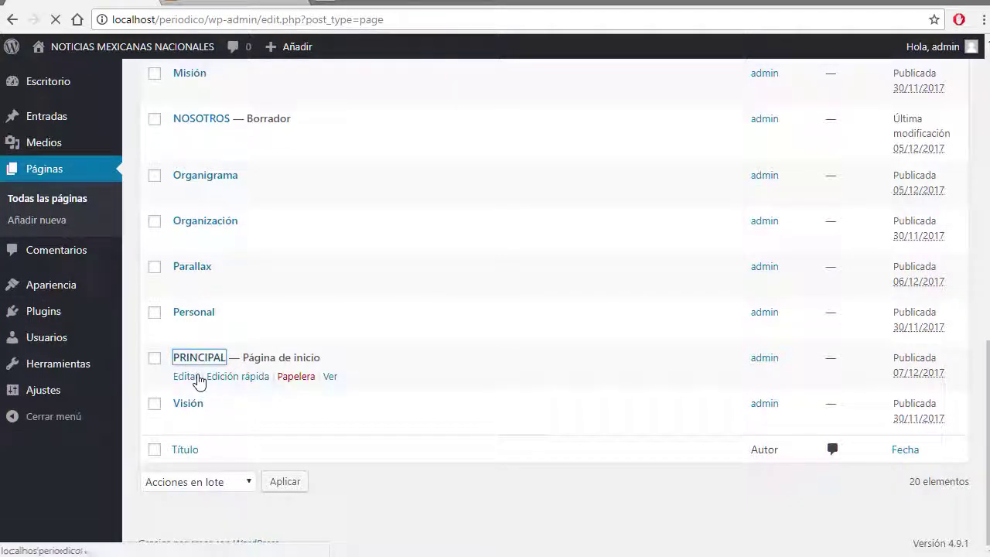
Set the PRINCIPAL page's Diseño de barra lateral to the full-width layout without a sidebar, update the page and return to the public site.
scroll(874, 418, "down", 10)
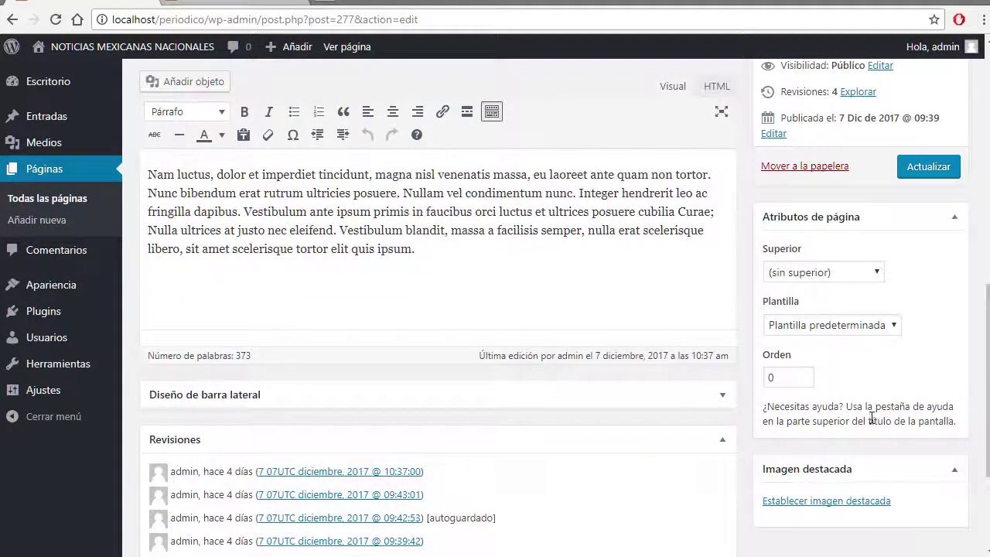
left_click(720, 257)
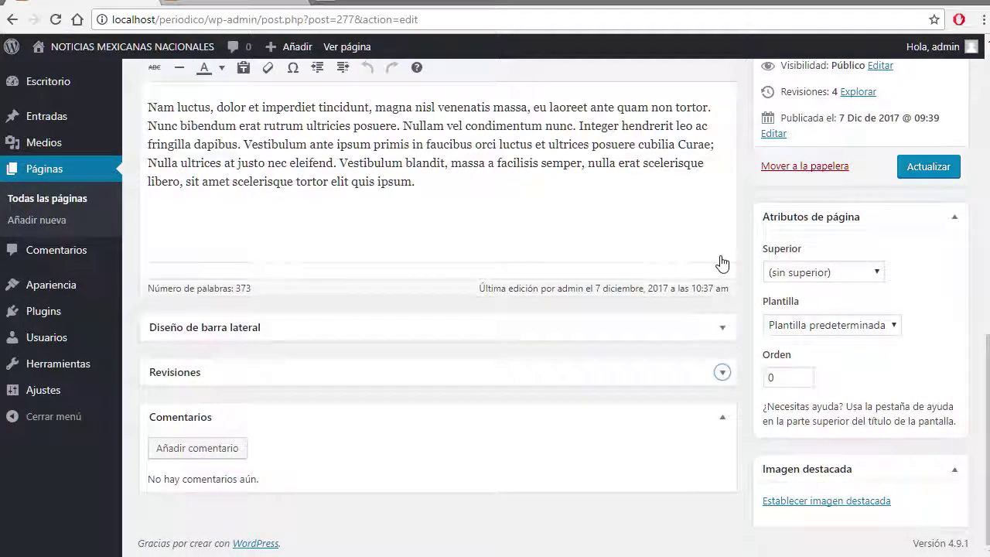
left_click(720, 335)
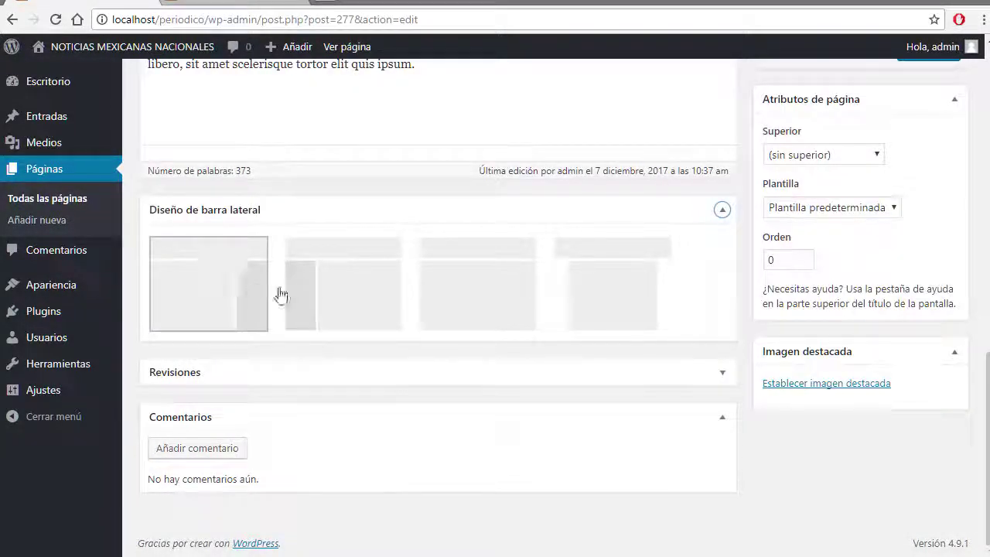
left_click(477, 298)
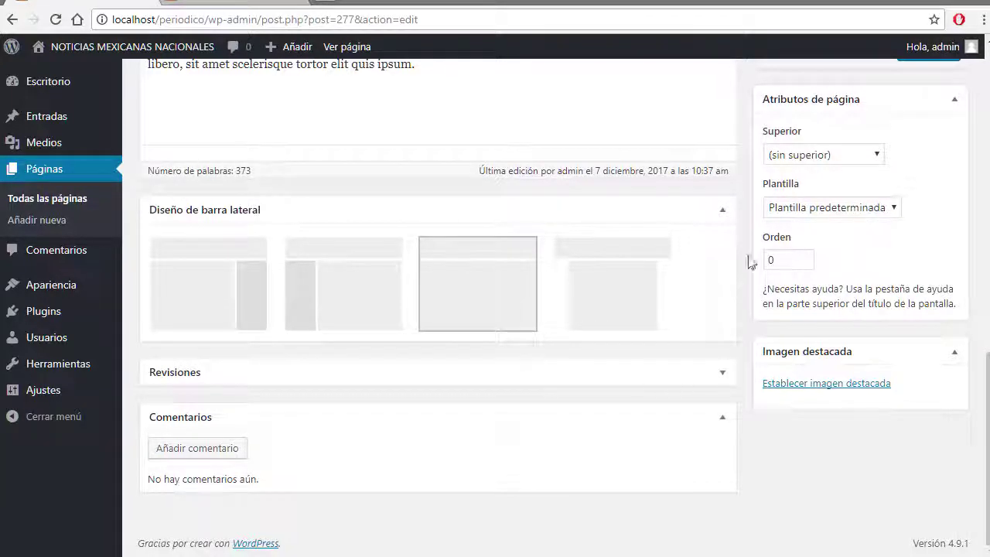
scroll(787, 302, "up", 3)
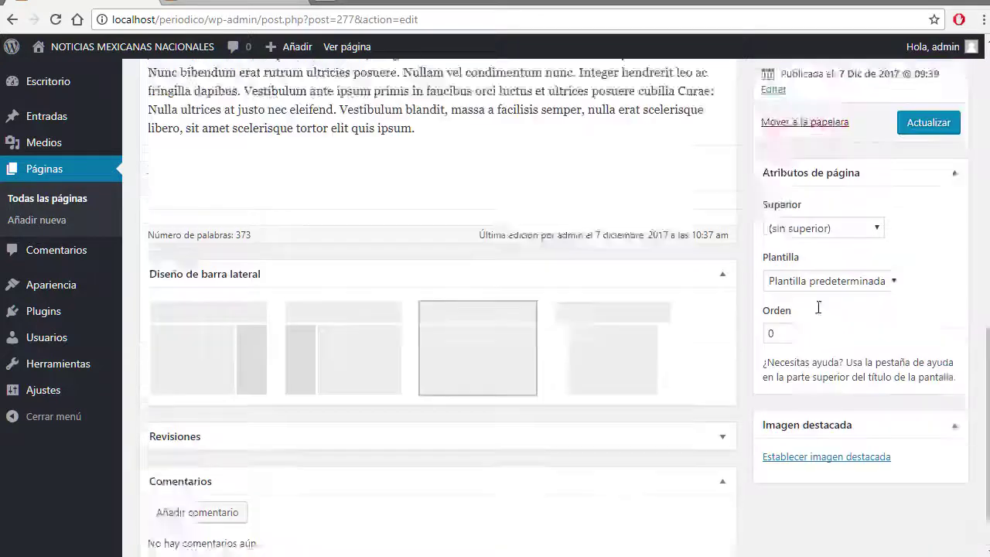
left_click(920, 280)
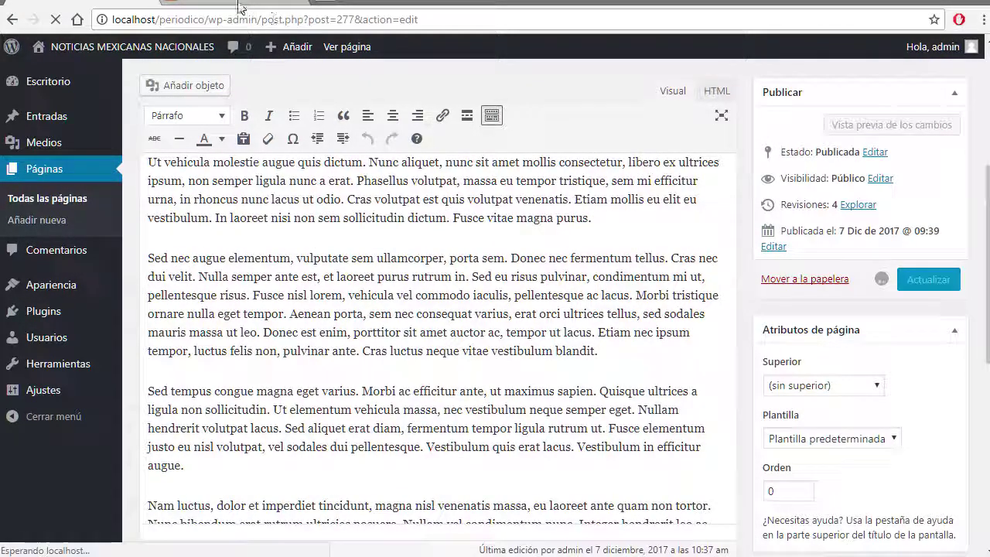
key("ctrl+Tab")
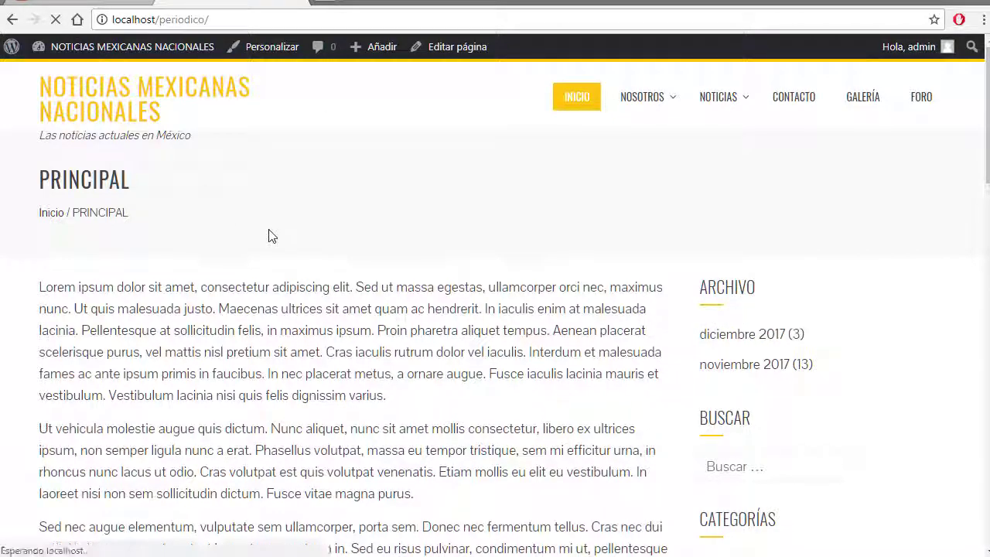
Review the text layout of the full-width PRINCIPAL front page on the public site and return to its page editor.
scroll(729, 435, "down", 10)
scroll(735, 438, "up", 5)
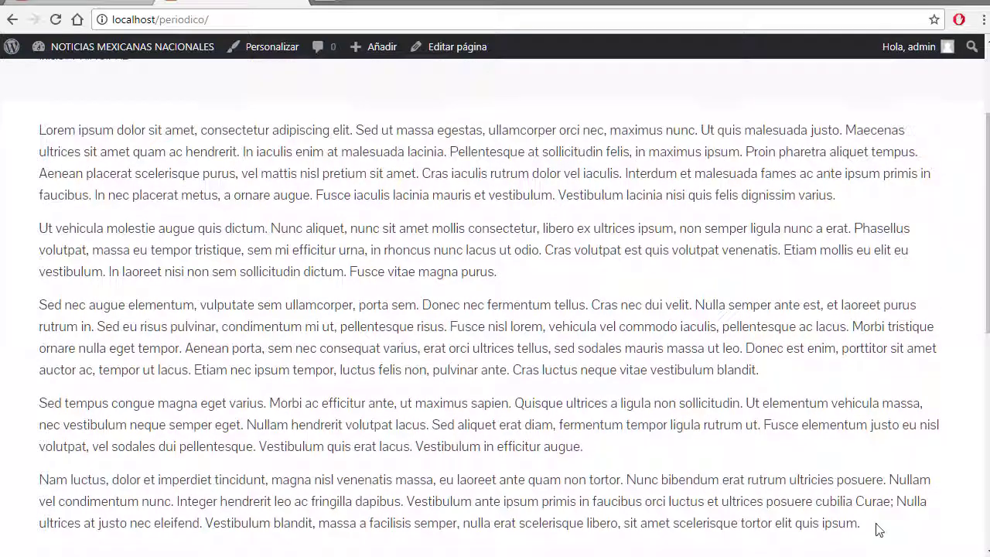
left_click_drag(878, 529, 454, 304)
left_click(112, 2)
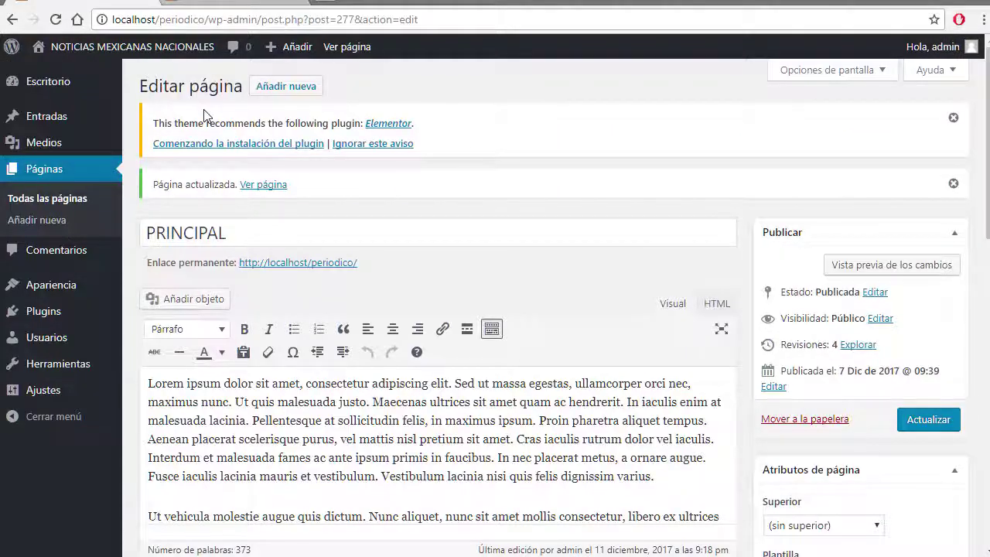
Collapse the admin menu and add an empty line above the first paragraph of the PRINCIPAL page.
scroll(440, 420, "down", 3)
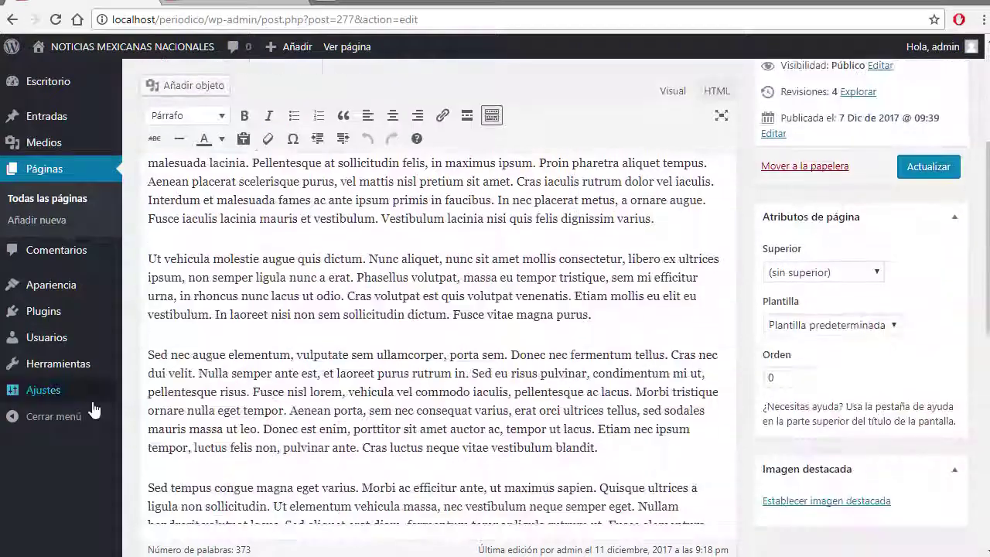
left_click(13, 418)
scroll(369, 227, "up", 3)
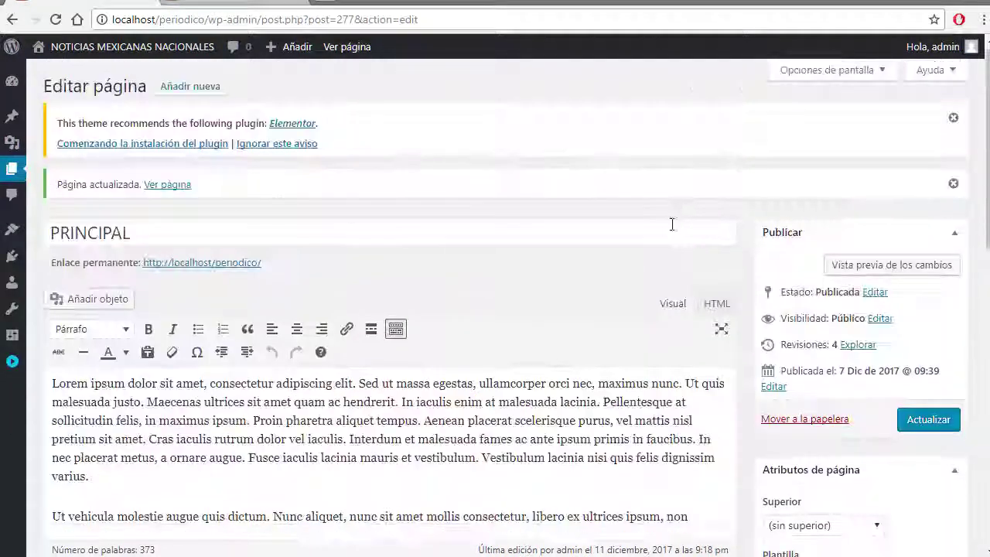
left_click(424, 413)
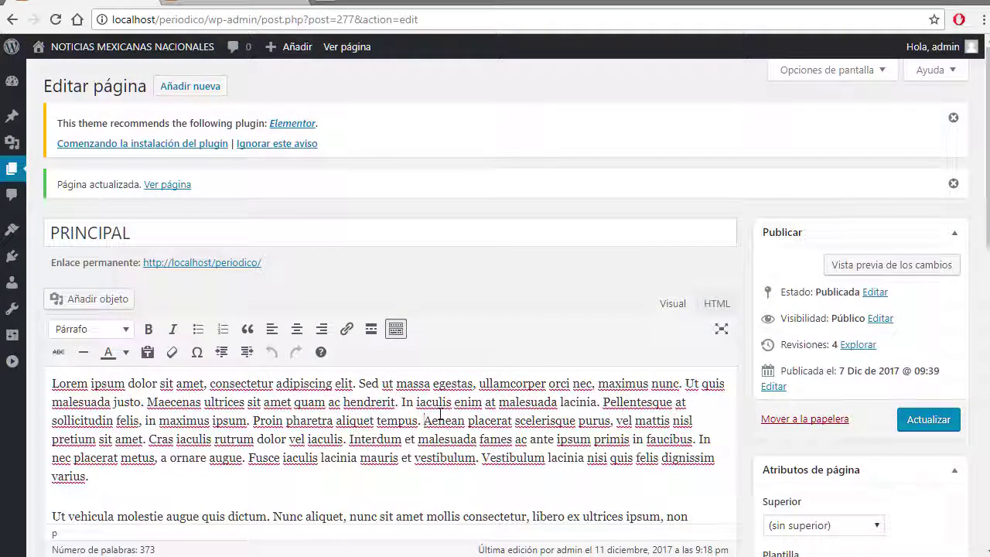
key("ctrl+Home")
key("Return")
key("Up")
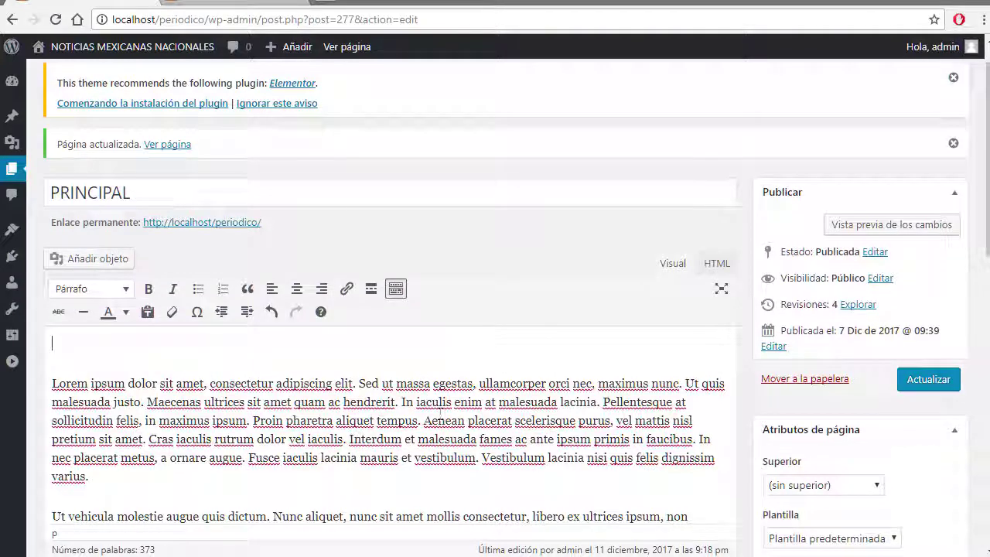
Browse the media library and insert the orange flower image 15.jpg above the first paragraph of the page.
left_click(85, 260)
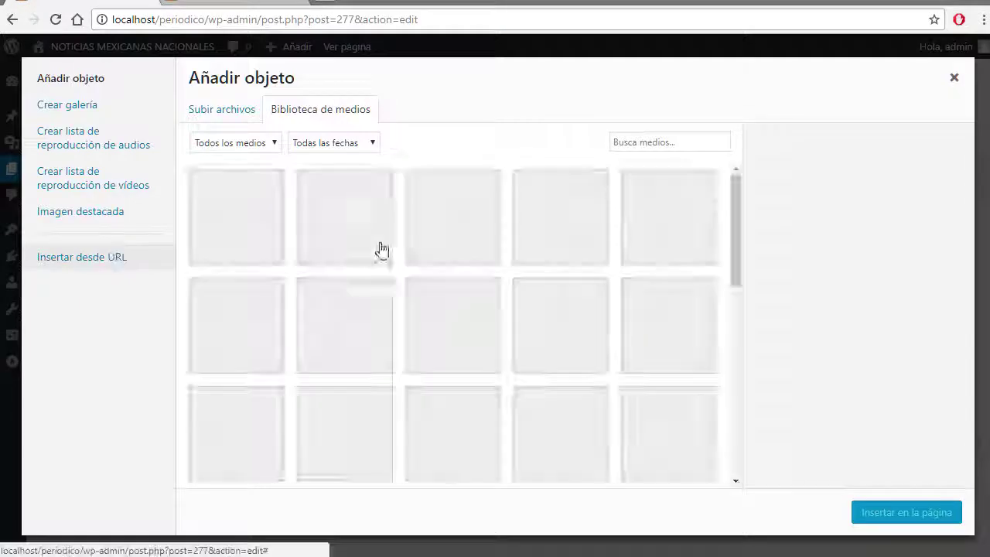
left_click(77, 104)
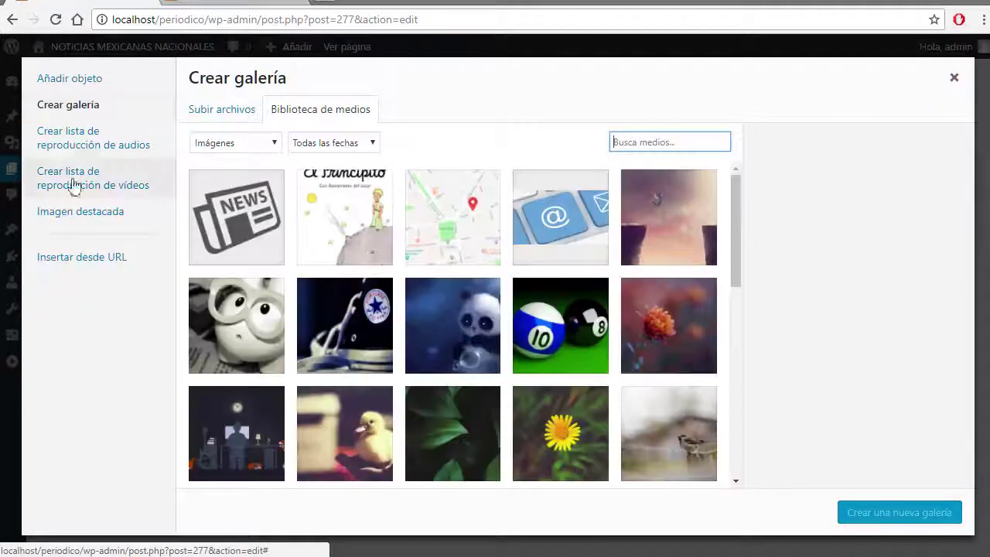
left_click(80, 81)
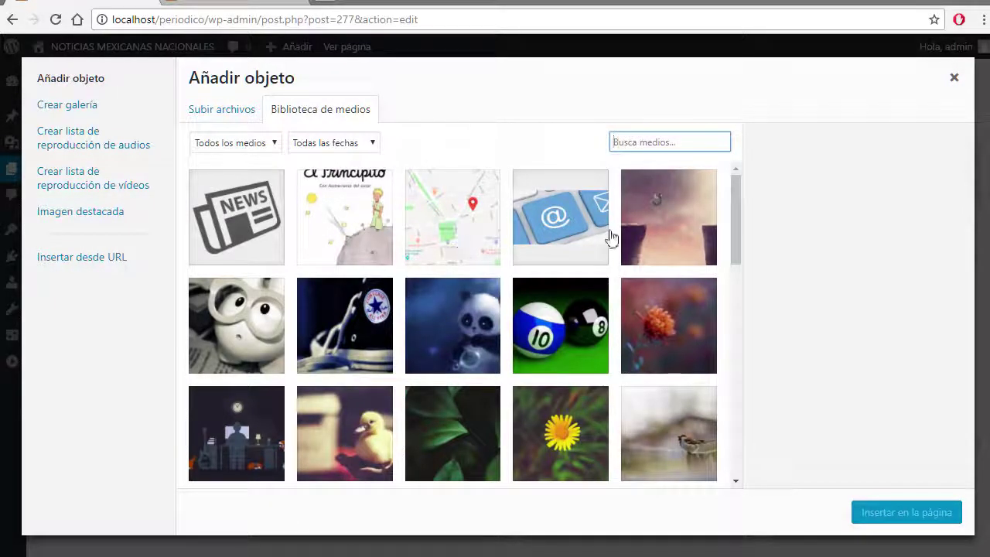
left_click(656, 224)
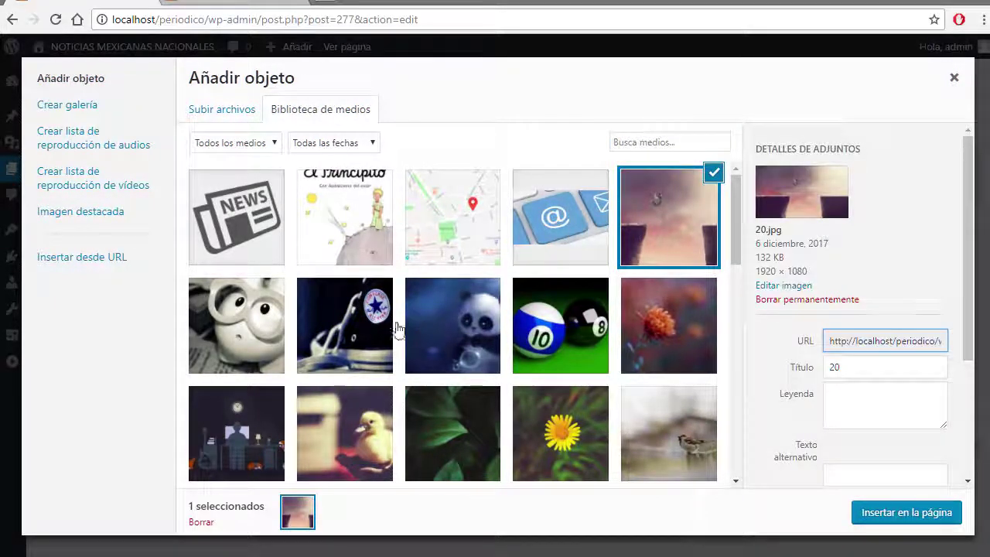
left_click(254, 451)
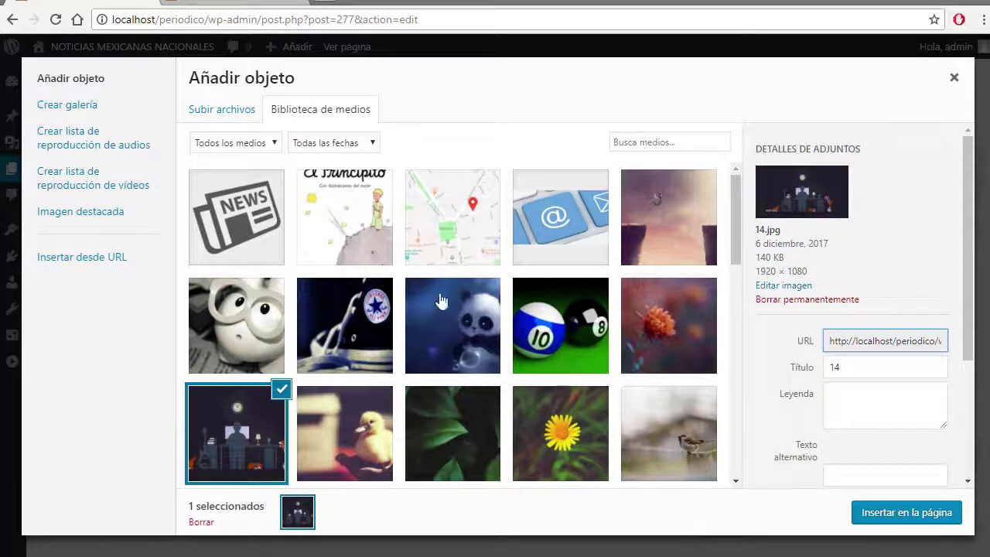
left_click(646, 325)
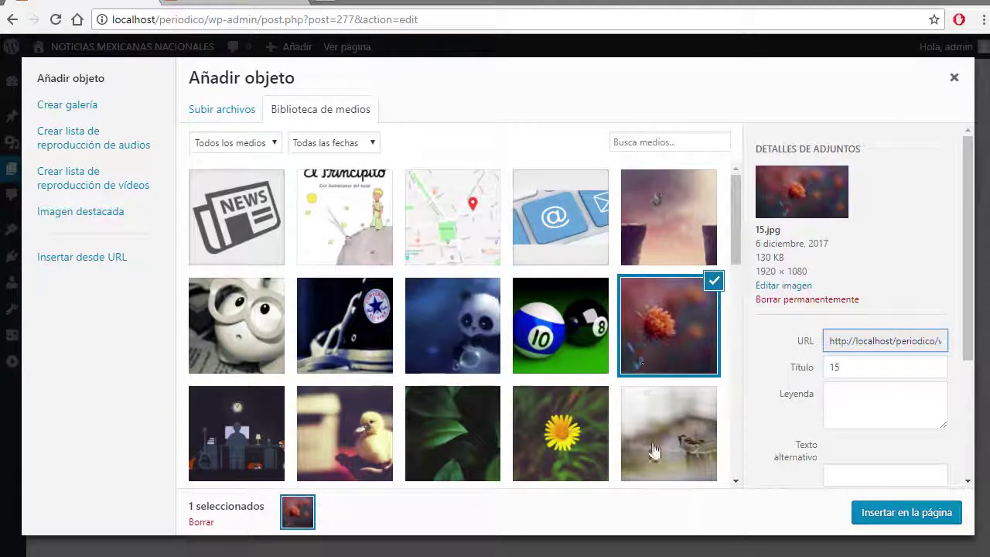
left_click(631, 406)
left_click(654, 336)
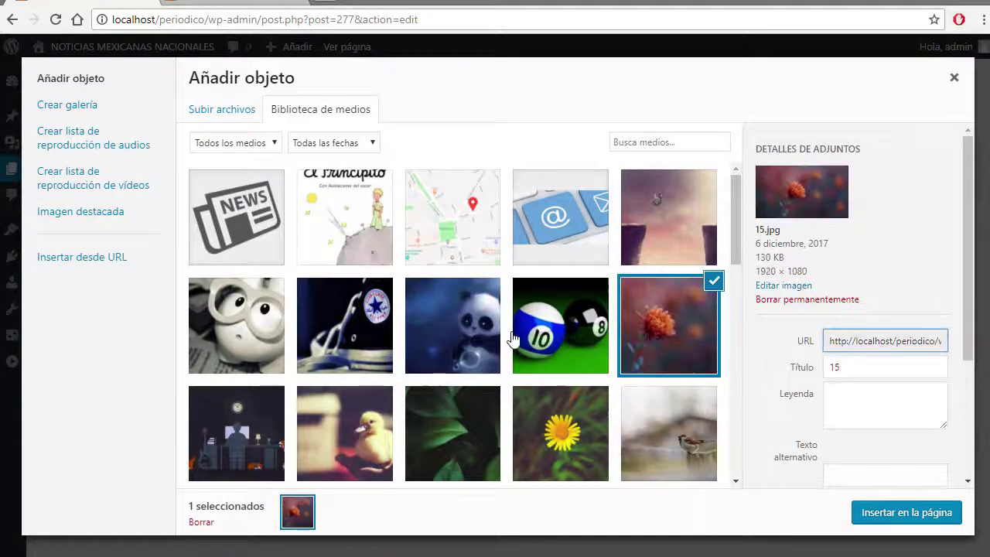
scroll(513, 336, "down", 5)
scroll(513, 338, "down", 10)
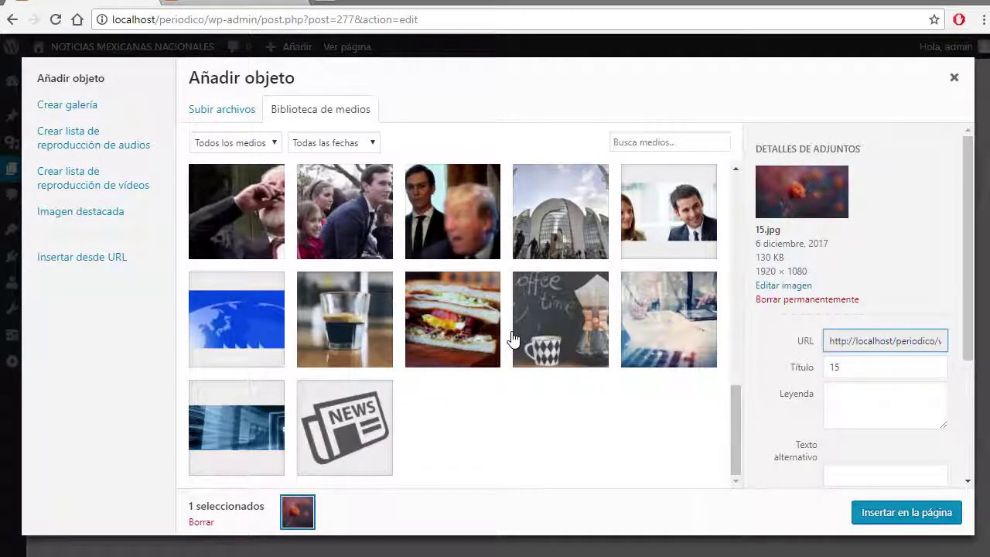
left_click(657, 354)
scroll(547, 346, "up", 5)
scroll(546, 346, "up", 2)
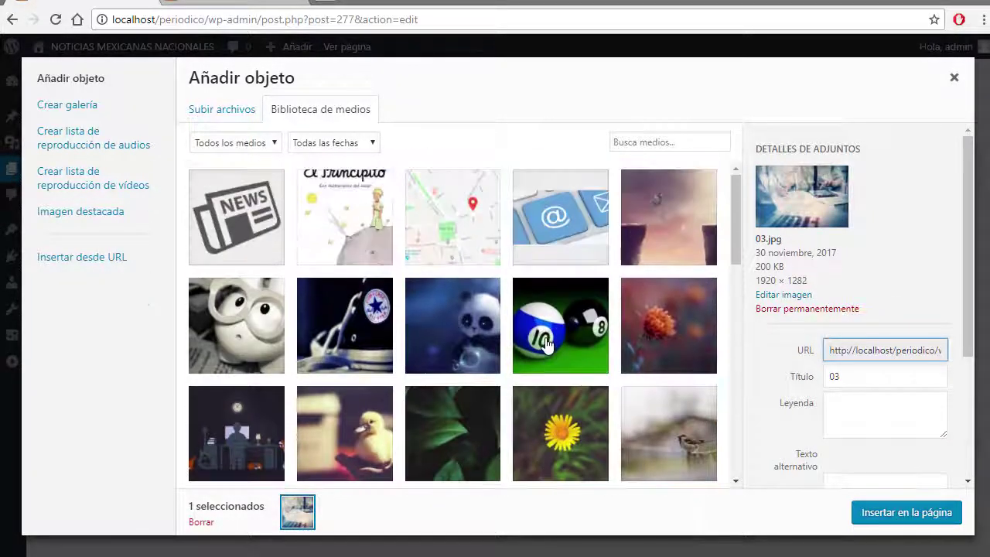
left_click(379, 328)
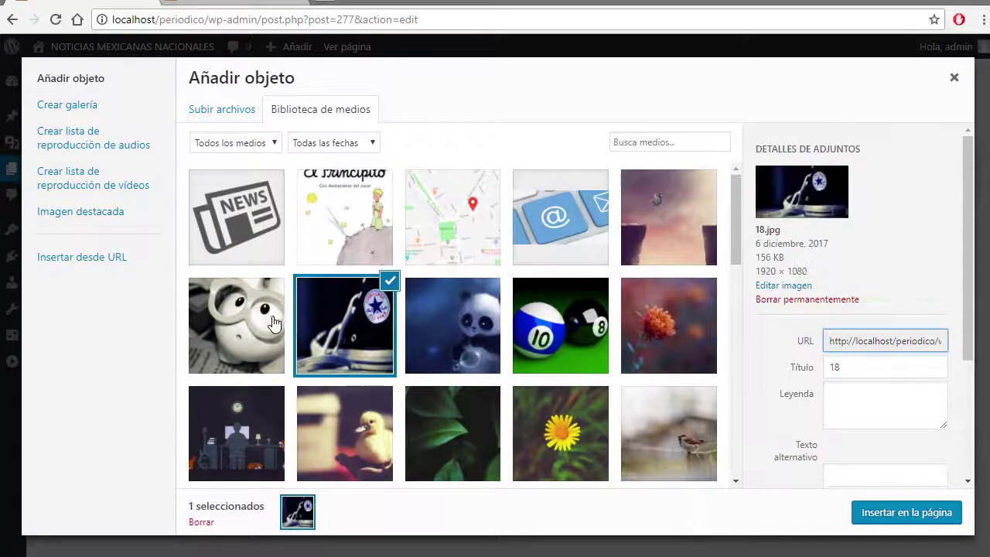
left_click(550, 352)
left_click(641, 339)
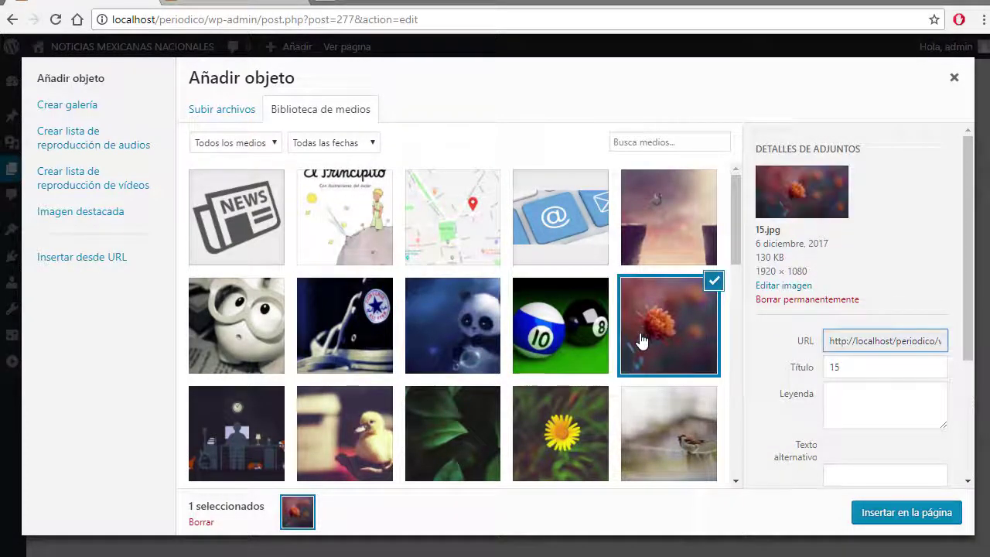
left_click(888, 512)
Delete the flower image from the top of the page content.
scroll(523, 434, "down", 5)
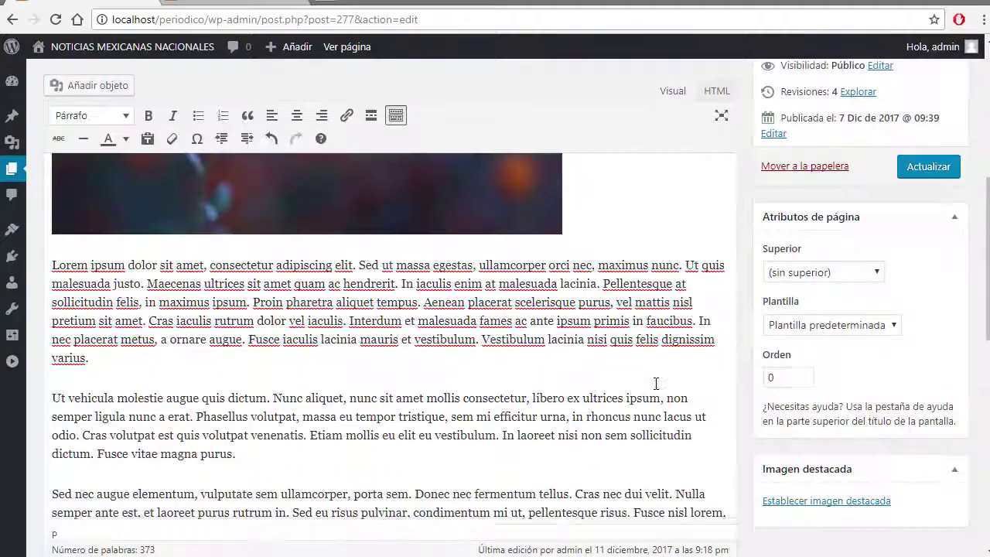
scroll(503, 286, "up", 3)
left_click(482, 270)
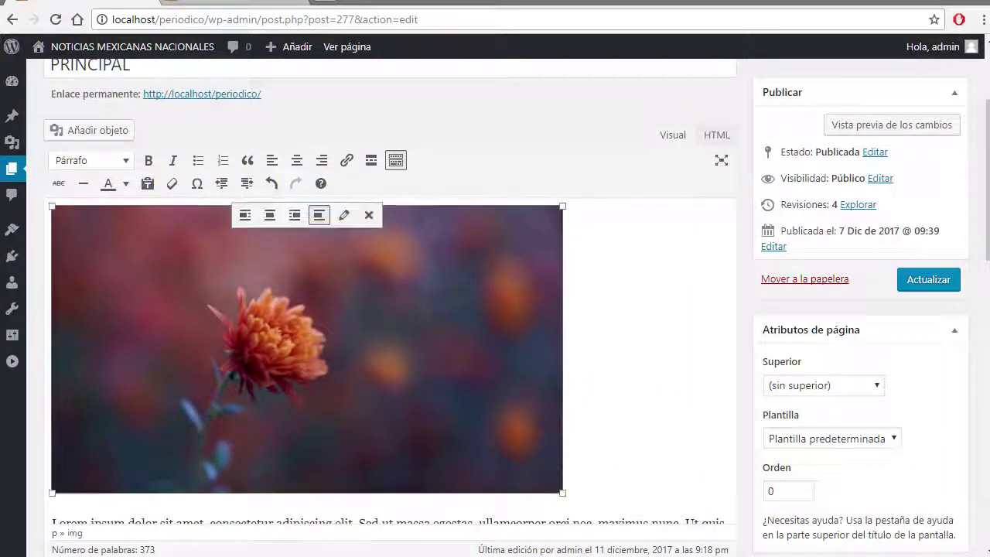
key("Delete")
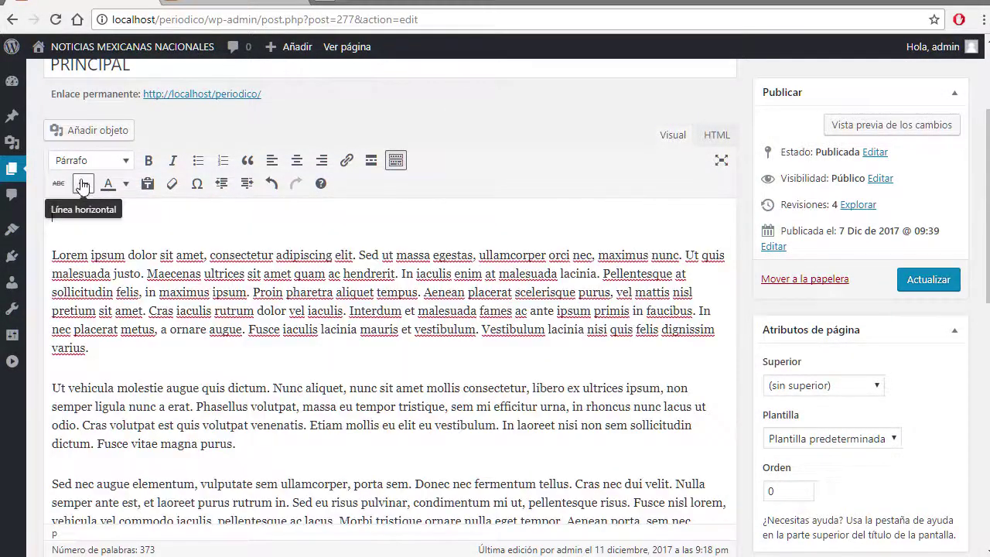
Insert the image 20.jpg from the media library above the first paragraph at Tamaño completo and update the page.
left_click(91, 130)
left_click(634, 209)
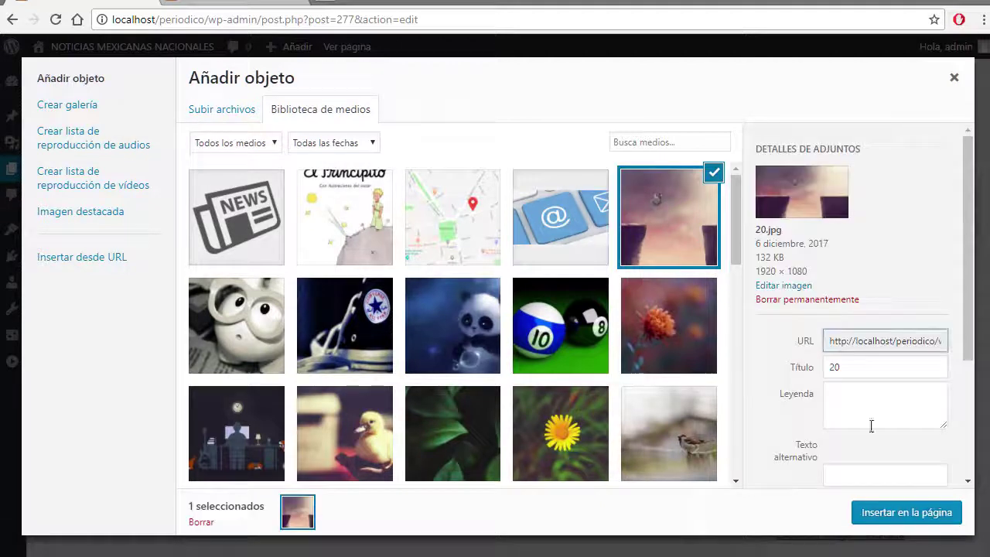
scroll(901, 402, "down", 3)
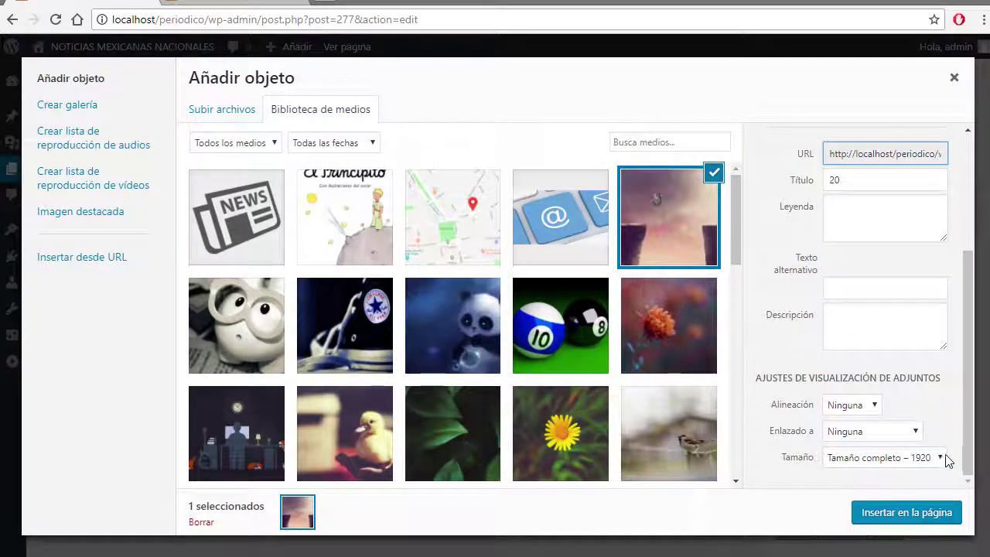
left_click(945, 458)
left_click(879, 515)
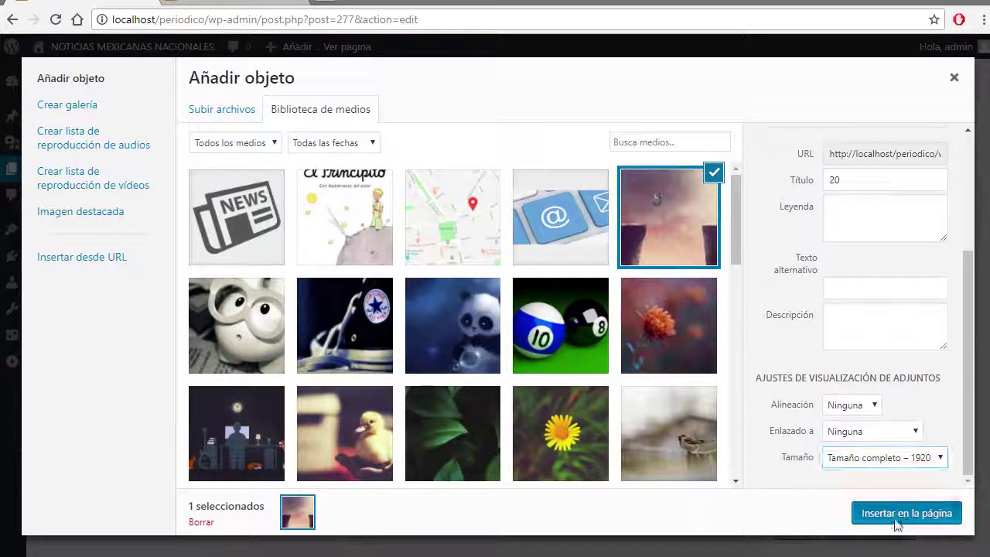
left_click(897, 515)
left_click(928, 280)
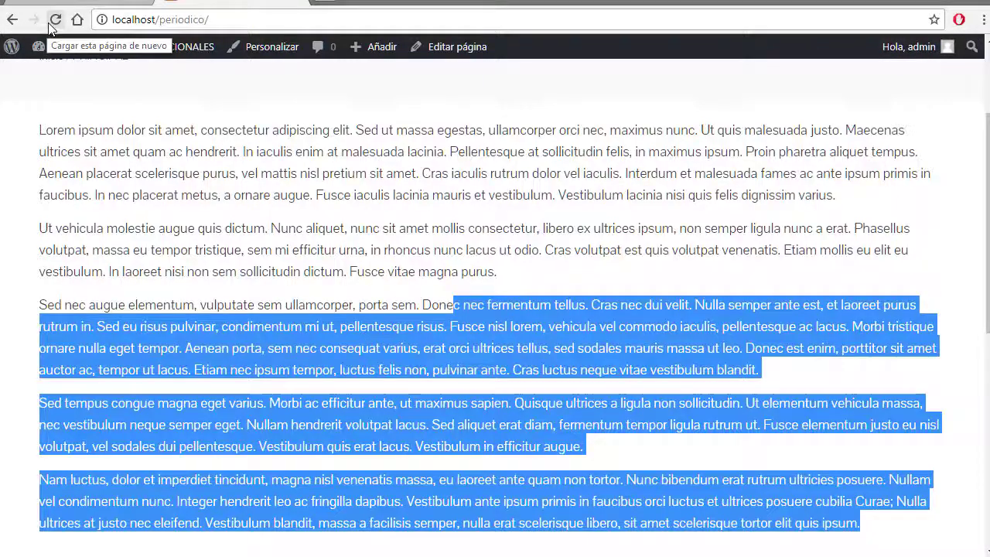
Reload the public front page, review the image and the text below it, and return to the page editor.
left_click(51, 24)
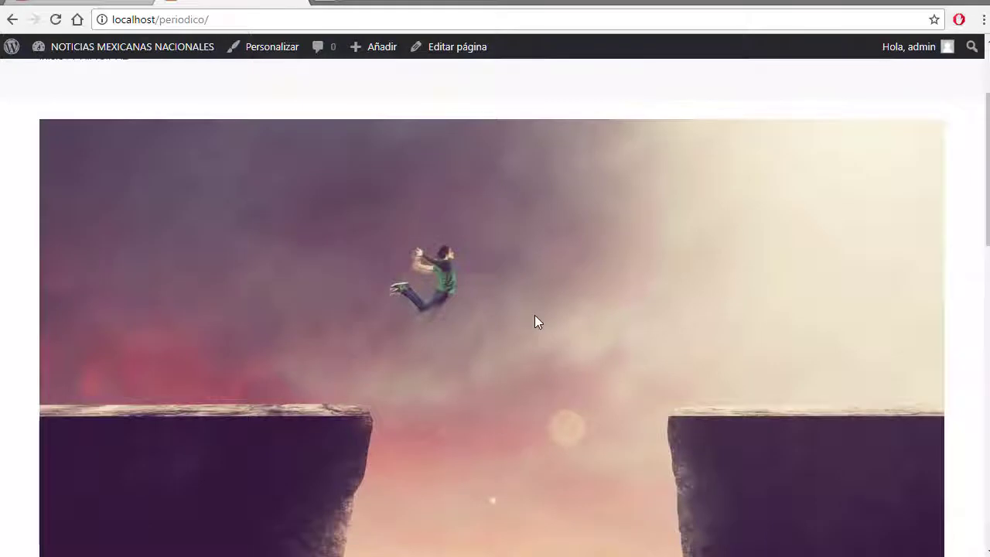
scroll(377, 259, "down", 2)
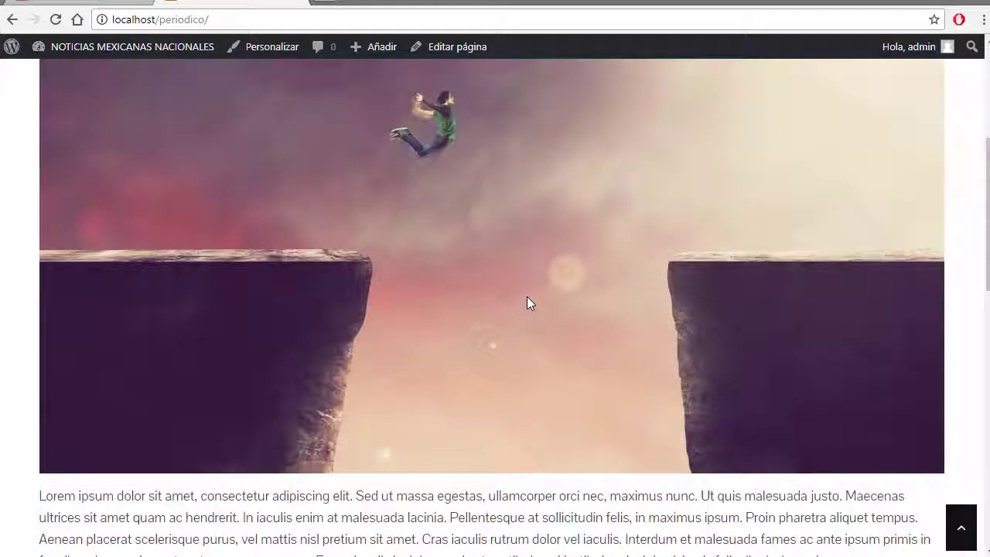
scroll(527, 296, "down", 3)
scroll(111, 243, "down", 2)
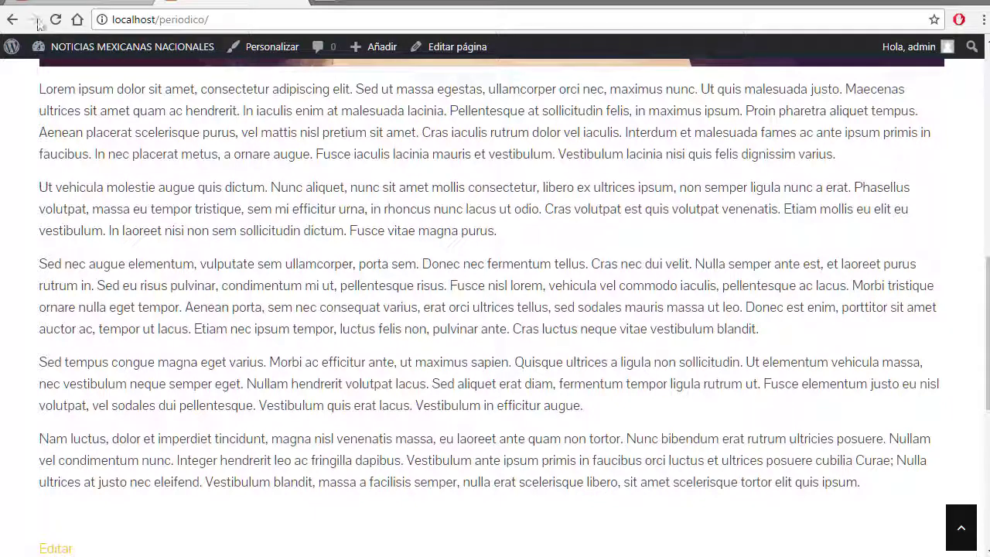
left_click(35, 20)
Show the PRINCIPAL content as HTML and examine the image code and the paragraphs below it.
left_click(717, 294)
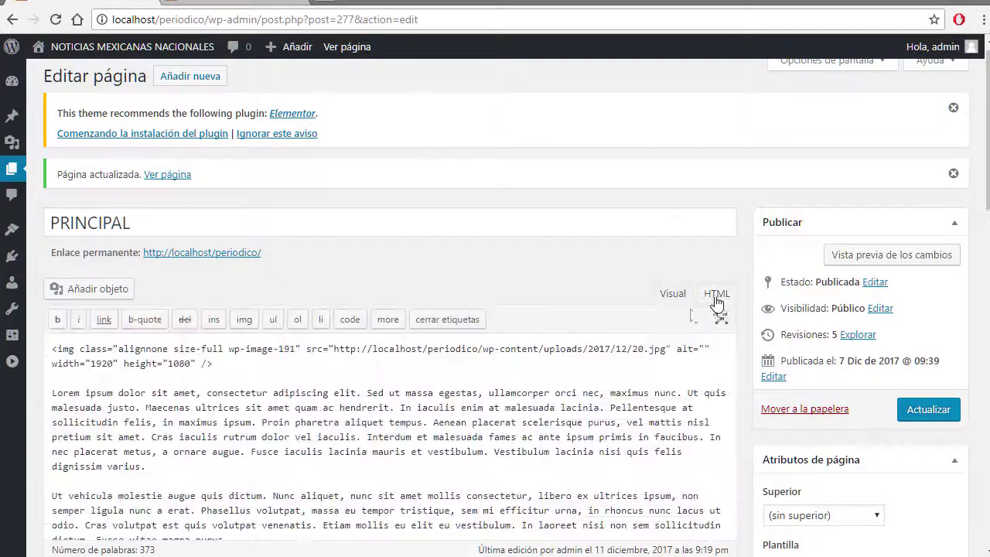
scroll(68, 166, "down", 3)
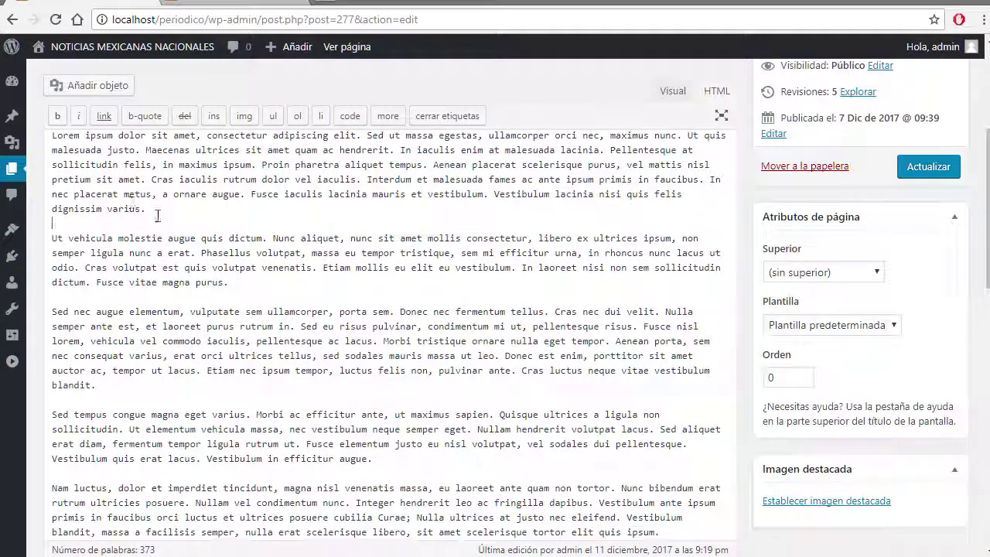
scroll(106, 220, "up", 2)
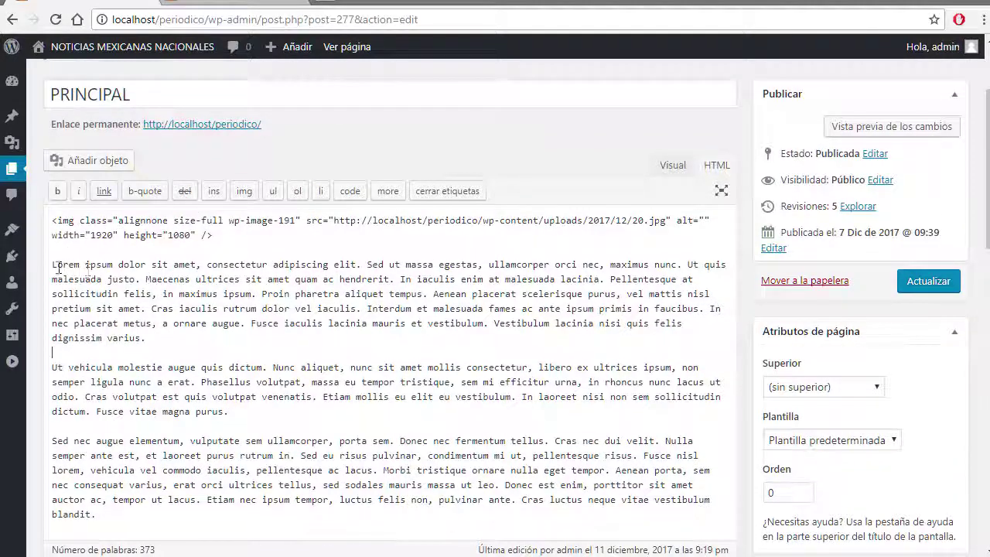
left_click(54, 265)
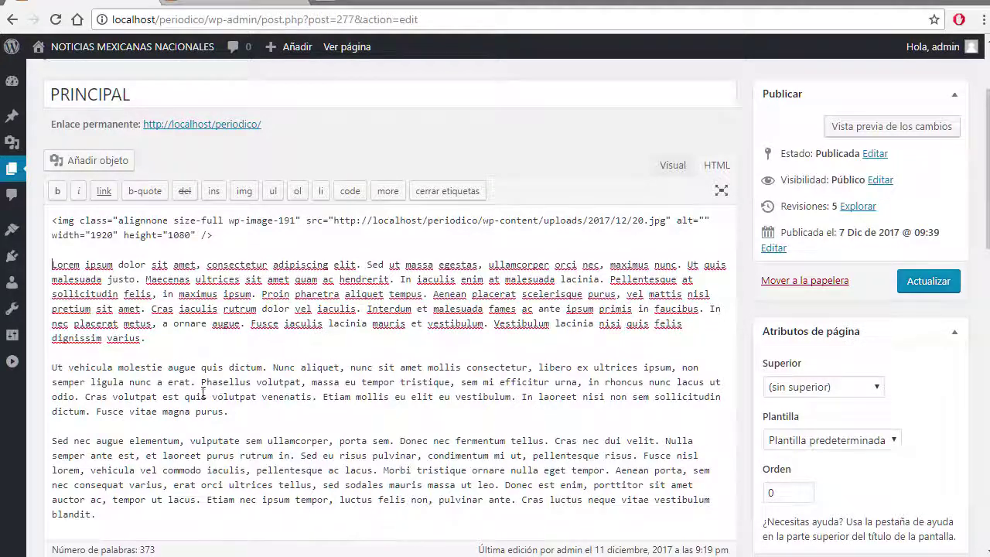
Expand the admin menu, open the page for adding plugins in a separate browser tab, and search the plugins for "slider".
left_click(11, 360)
mouse_move(73, 319)
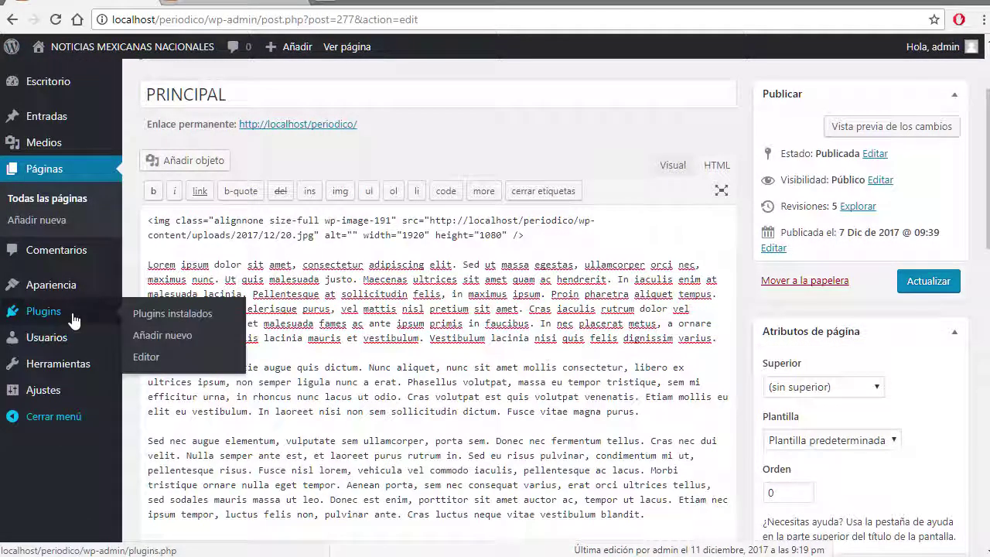
right_click(189, 340)
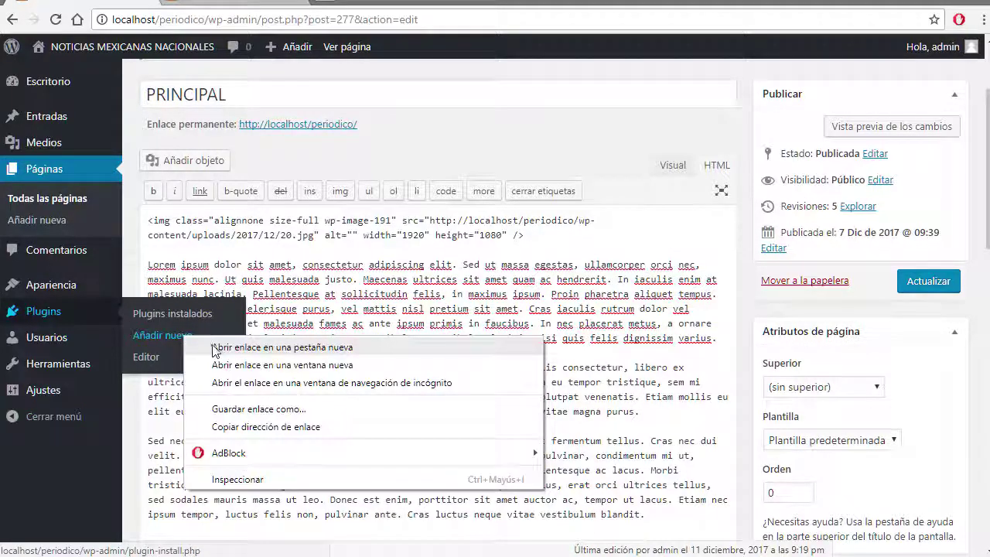
left_click(255, 347)
left_click(223, 2)
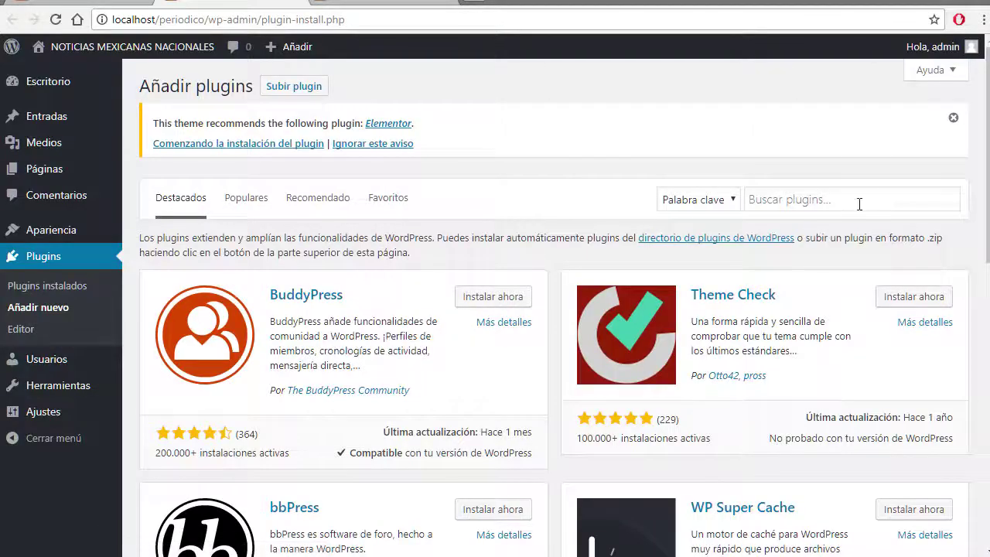
left_click(866, 199)
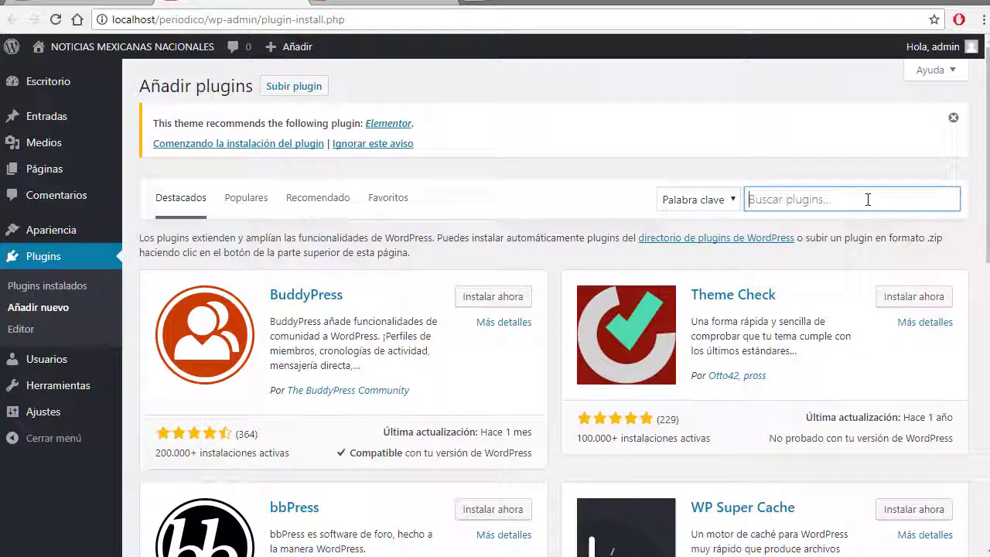
type("slider")
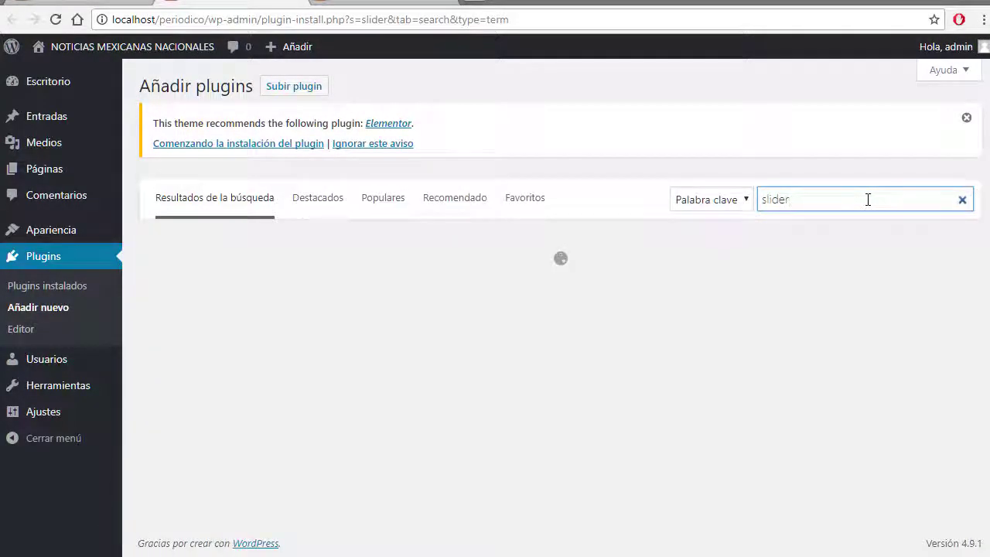
Dismiss the recommended-plugin notice and install the Huge-IT plugin "Responsive Slider – Image Slider – Slideshow for WordPress".
left_click(966, 118)
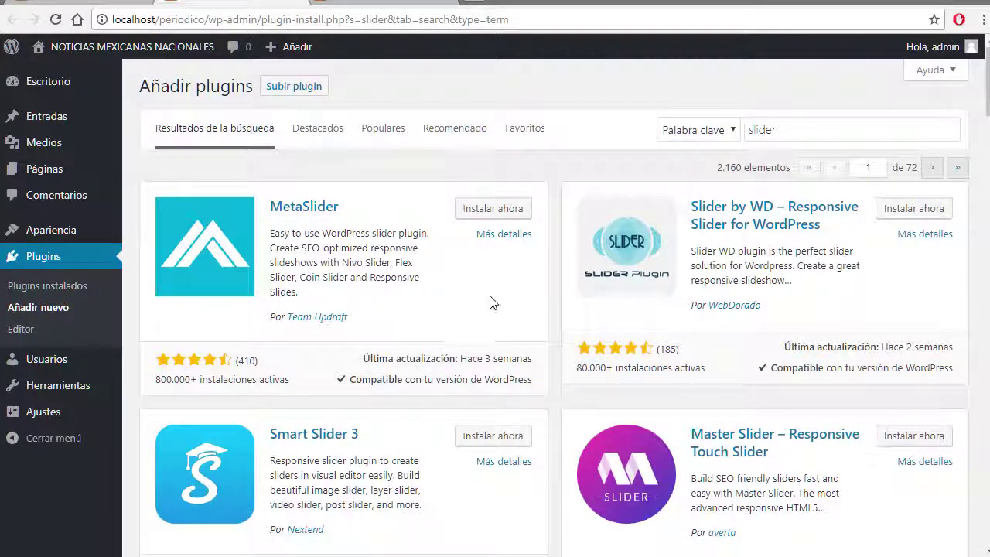
scroll(490, 302, "down", 5)
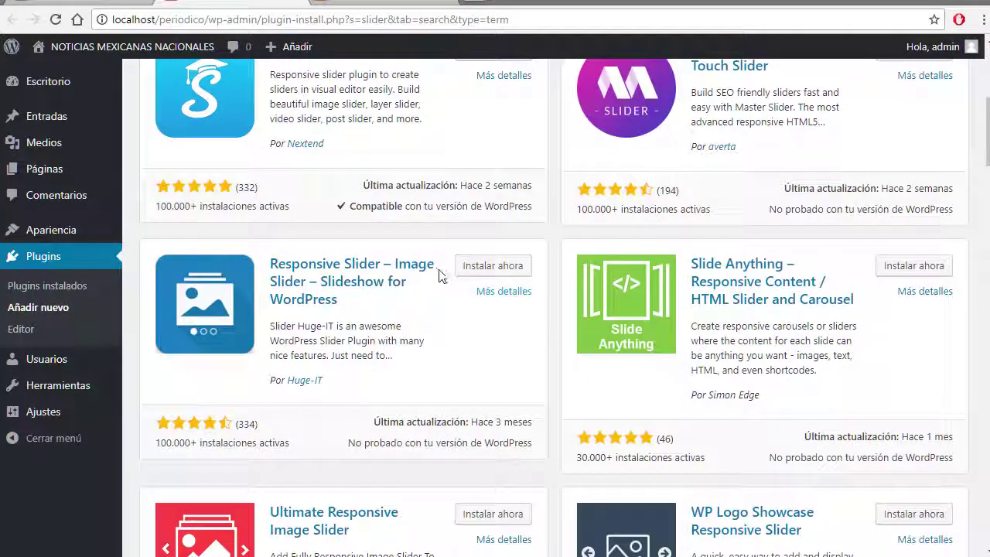
left_click(492, 266)
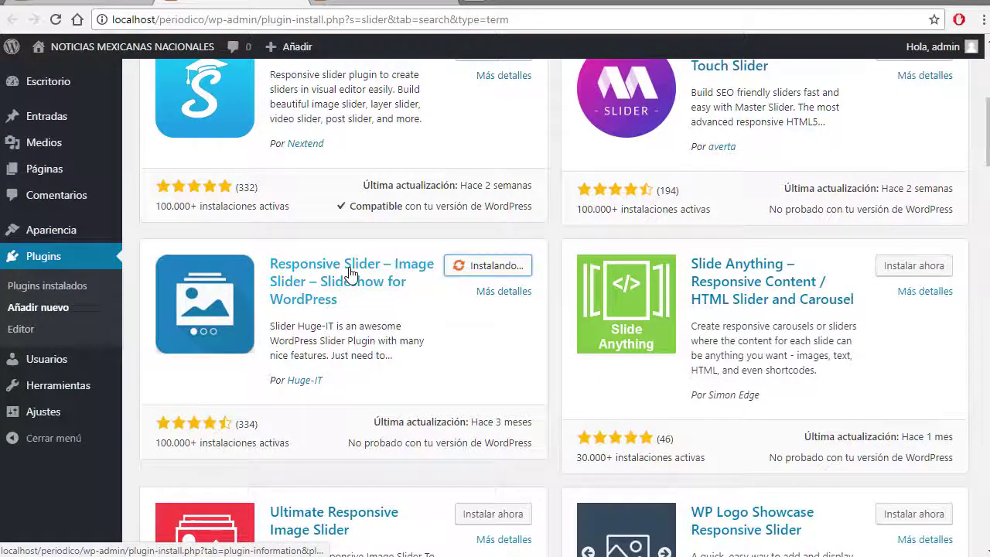
scroll(365, 298, "down", 2)
scroll(367, 300, "up", 2)
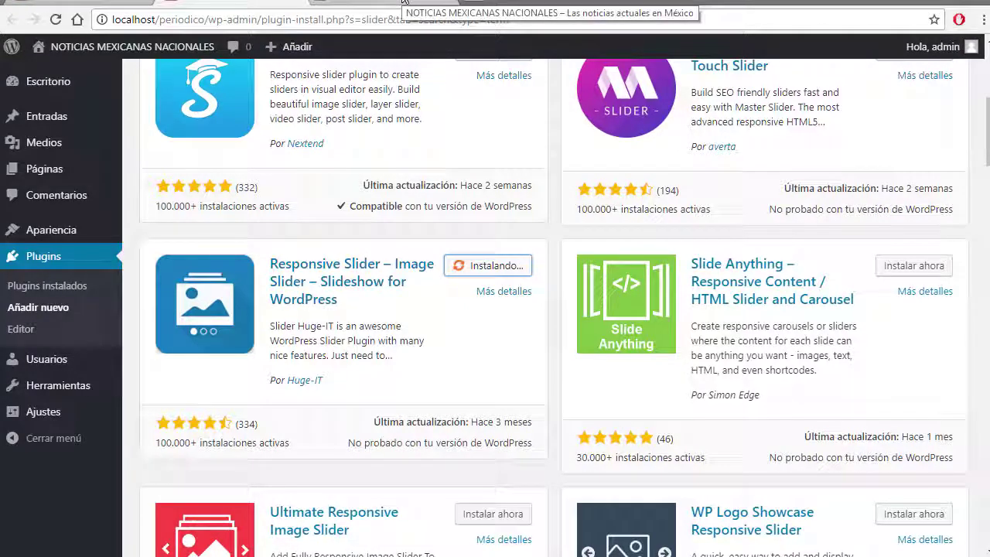
Return to the PRINCIPAL page editor, show the content in Visual mode and go to the end of the first paragraph.
left_click(77, 7)
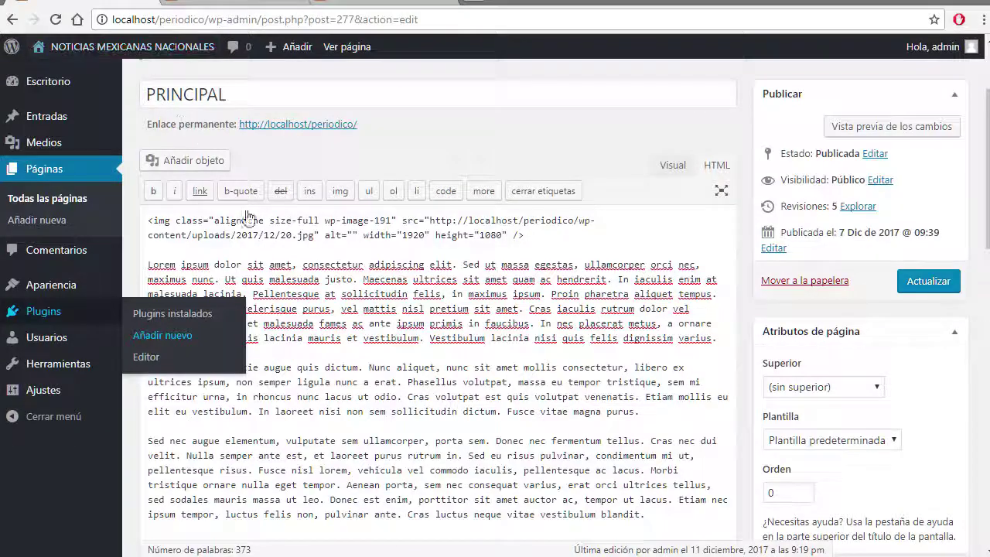
left_click(400, 362)
left_click(672, 166)
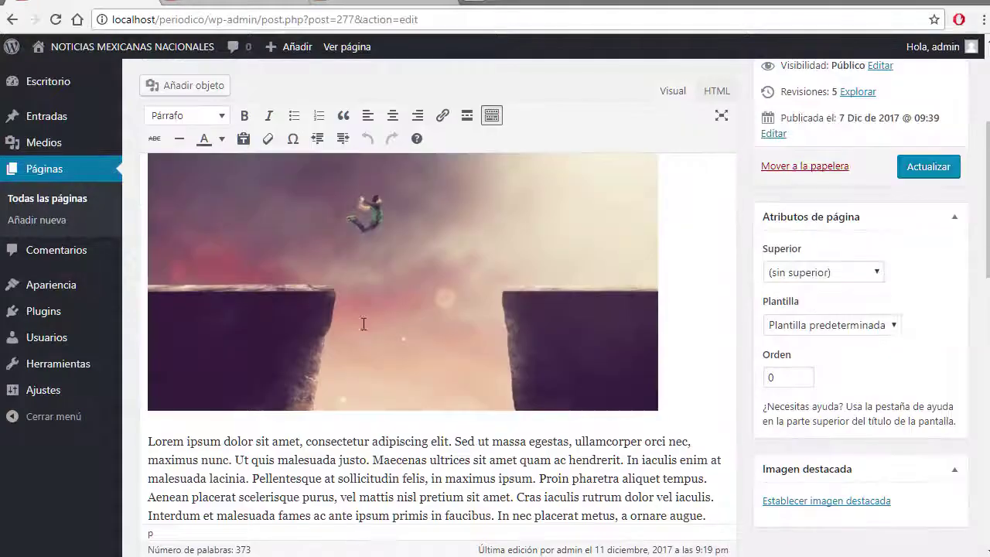
scroll(394, 441, "down", 3)
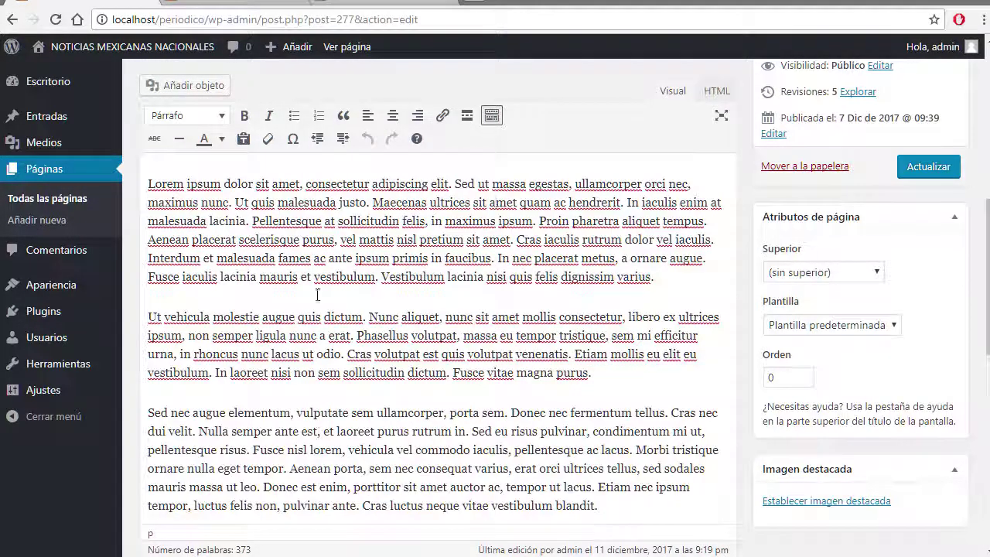
scroll(431, 286, "up", 2)
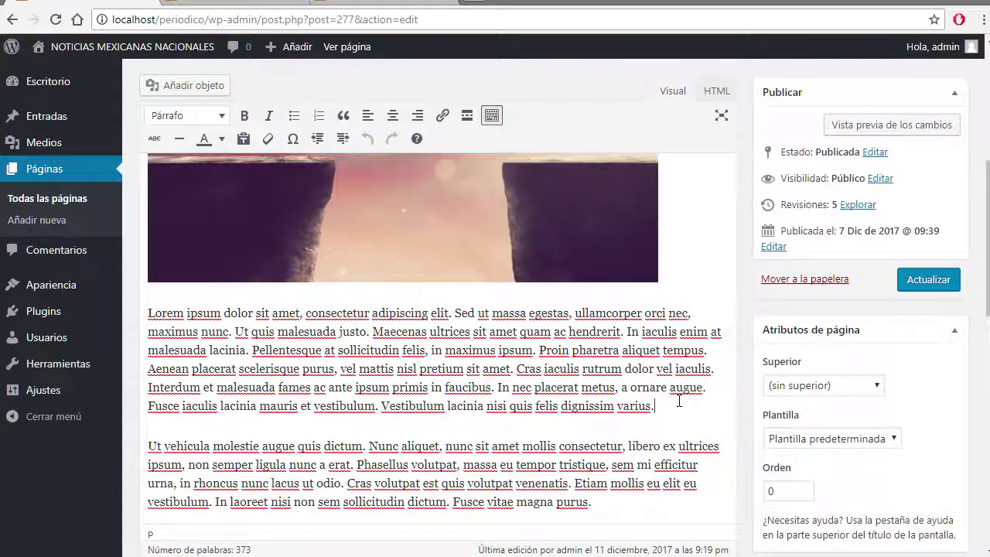
Search YouTube for "triptico en word" in a new browser tab.
left_click(484, 5)
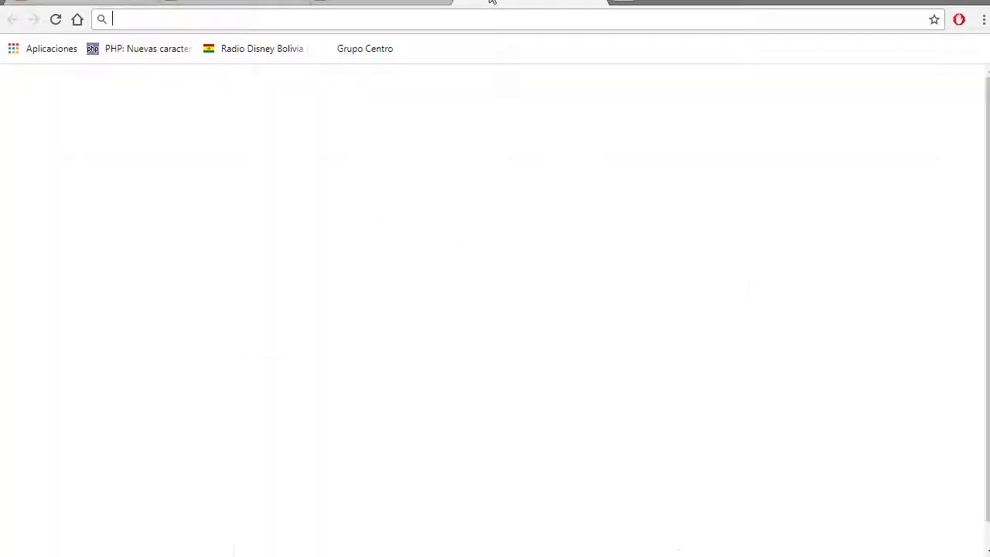
type("youtube.com")
key("Tab")
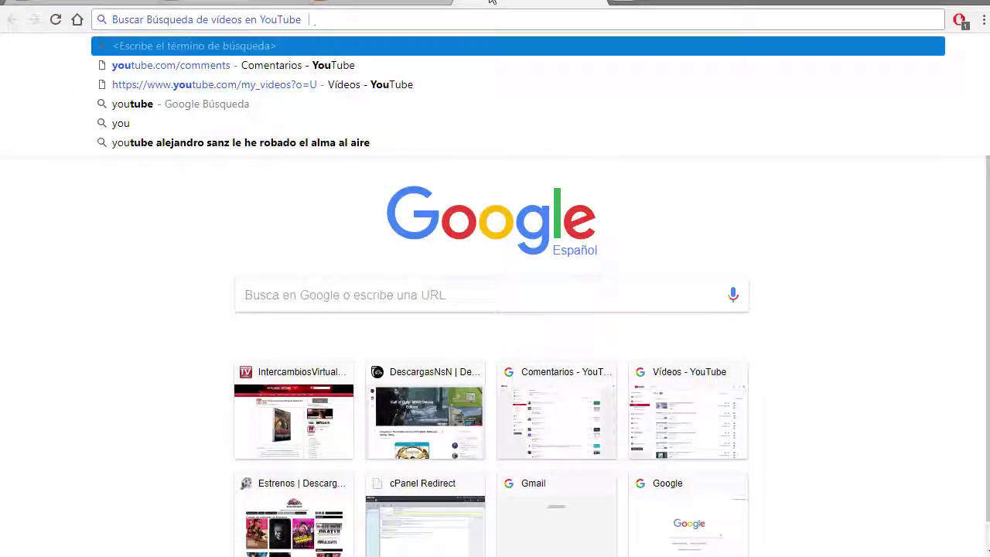
type("triptico en")
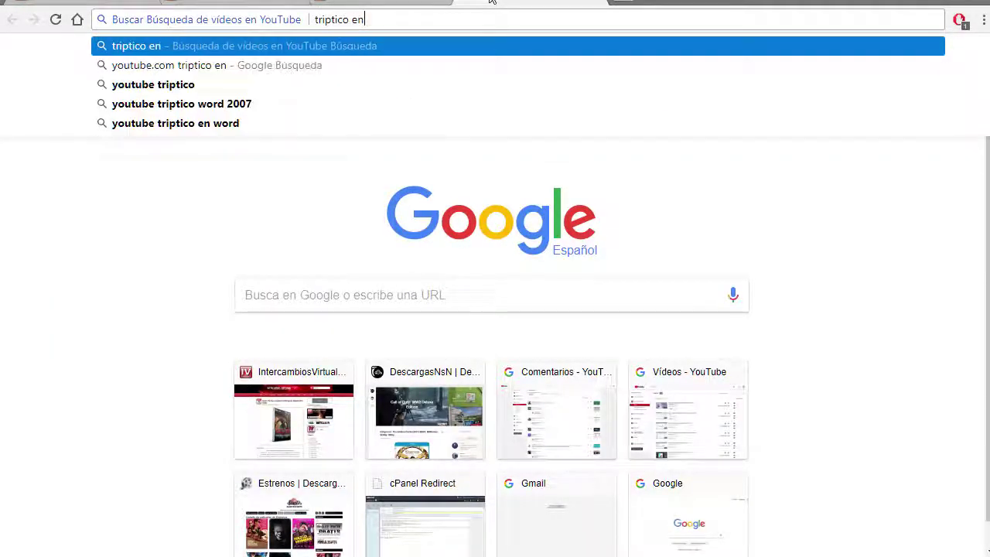
type(" word")
key("Return")
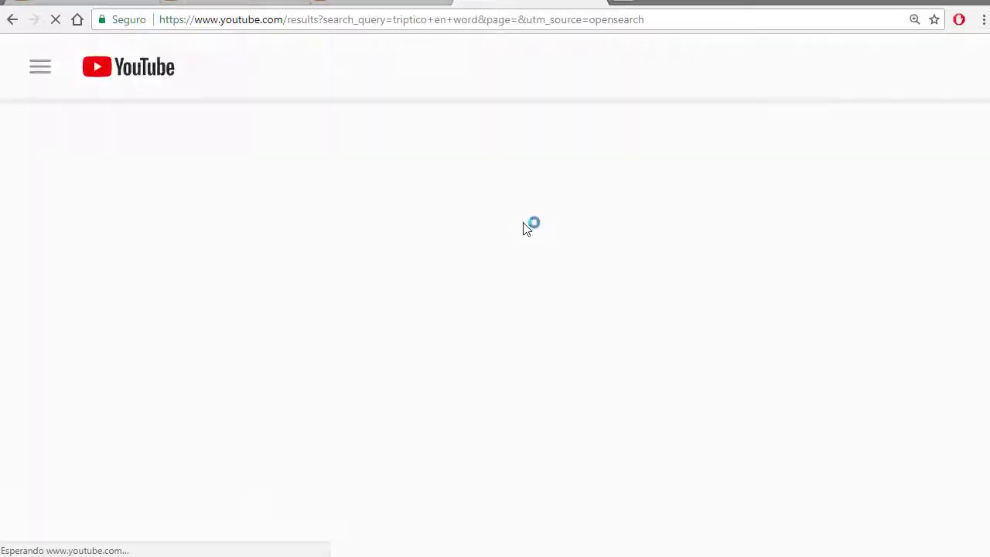
Find the video "CREACIÓN DE UN TRÍPTICO EN WORD" in the results and copy its link address.
scroll(458, 243, "down", 5)
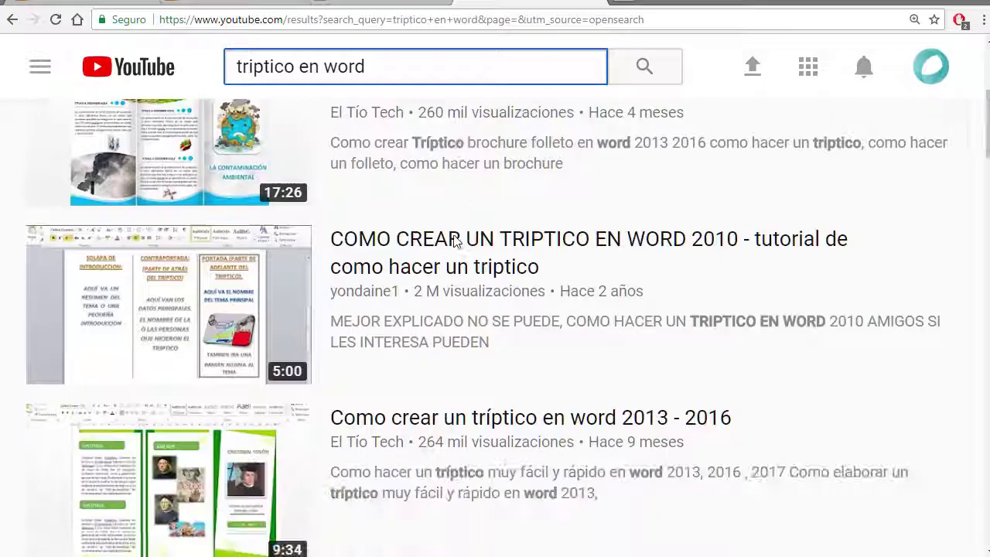
scroll(455, 241, "down", 7)
right_click(446, 210)
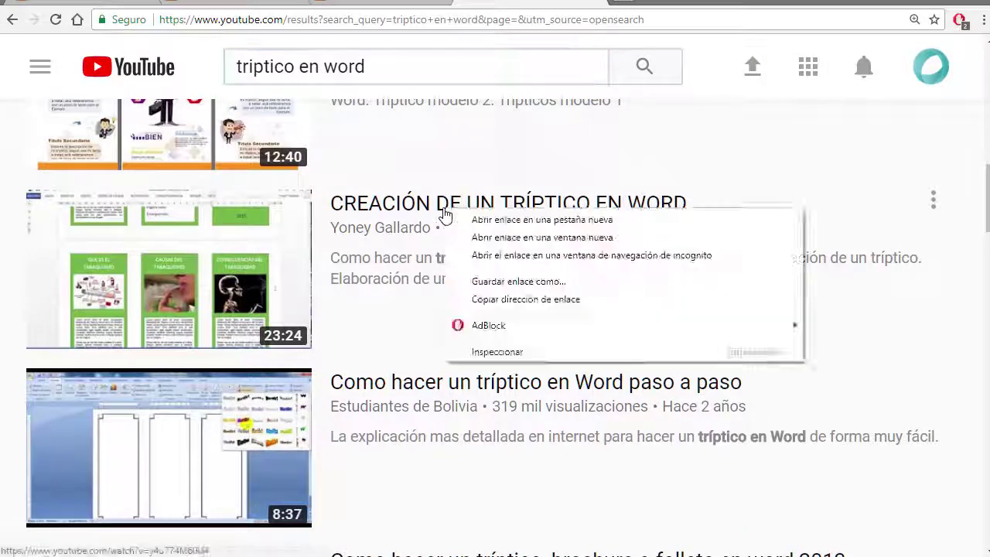
left_click(515, 298)
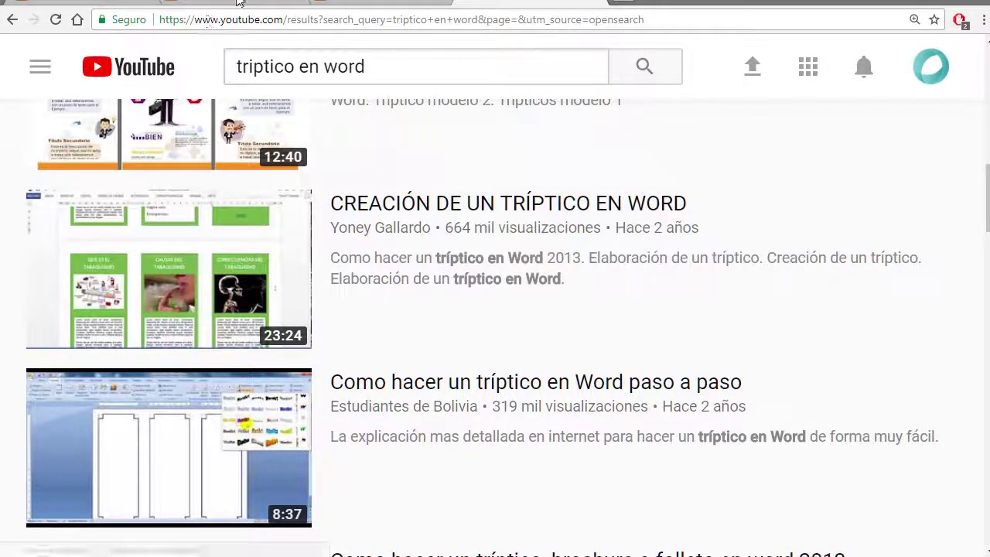
Embed the copied YouTube video link on its own line between the first and second paragraphs of PRINCIPAL, and collapse the admin menu.
left_click(106, 2)
left_click(332, 400)
type("https://www.youtube.com/watch?v=y4u774M6oU4")
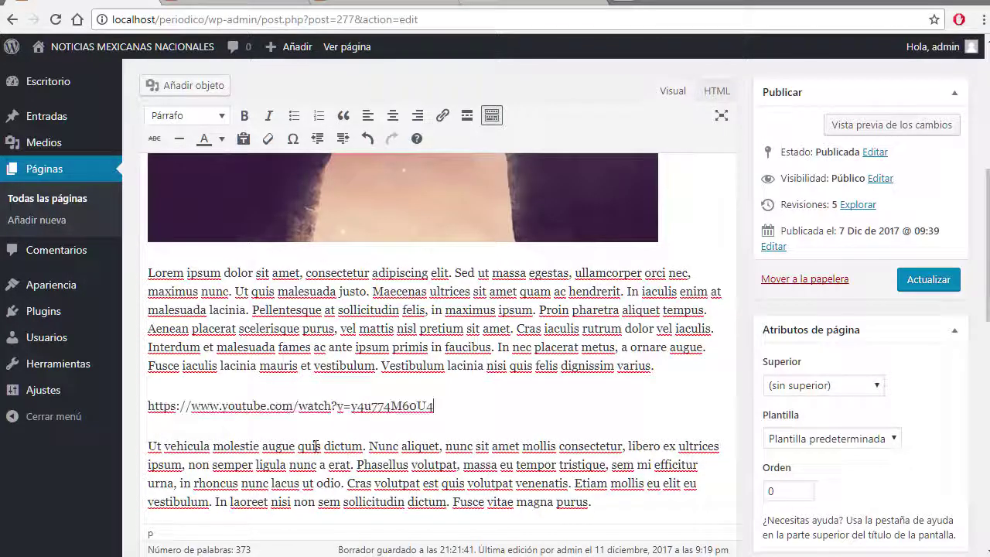
left_click(13, 418)
scroll(573, 406, "down", 2)
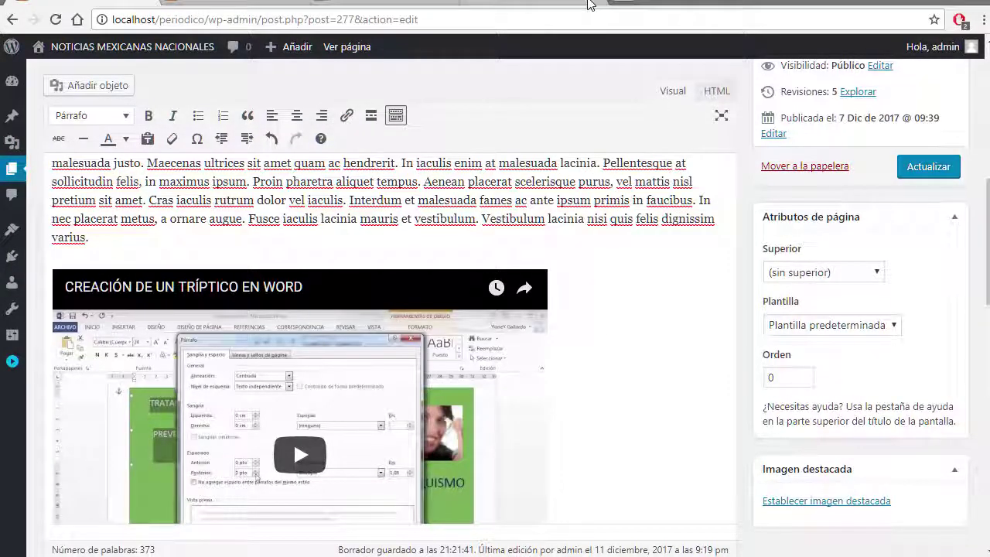
Activate the installed Responsive Slider plugin and open the Huge-IT Slider list of sliders.
left_click(218, 6)
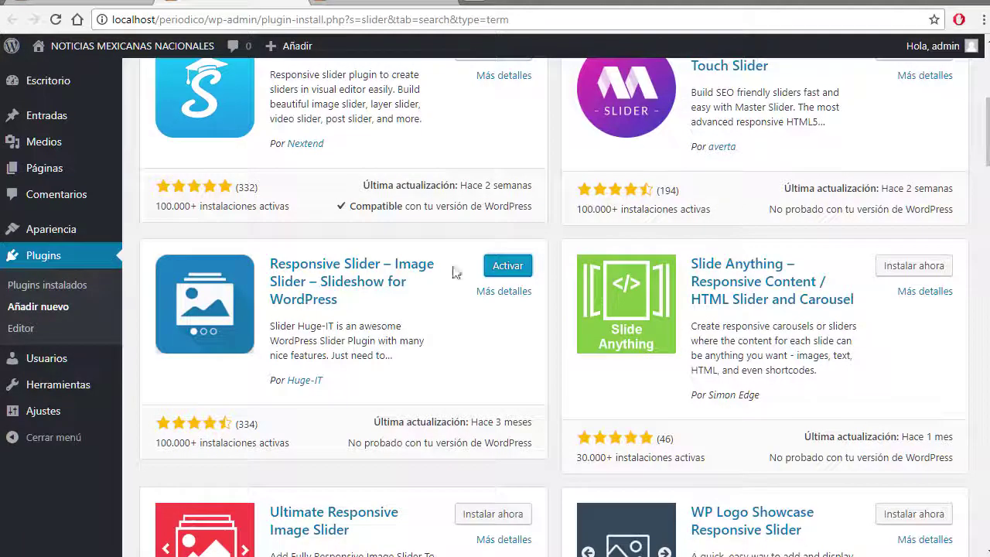
left_click(524, 265)
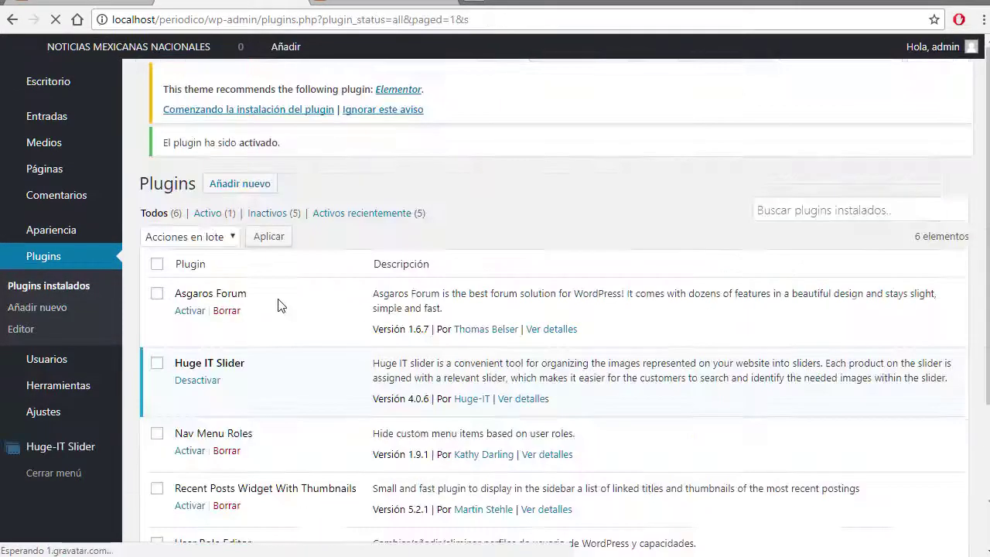
mouse_move(17, 451)
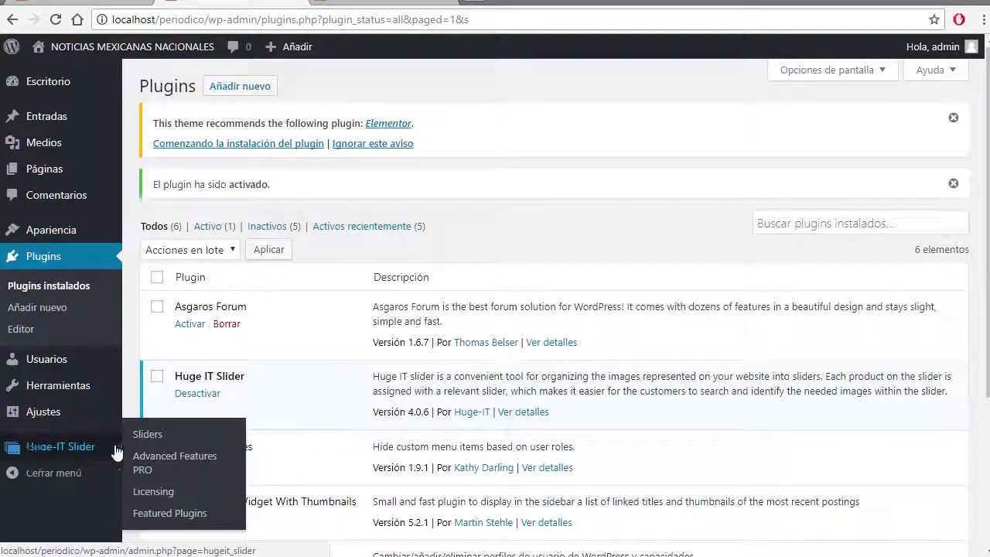
left_click(157, 437)
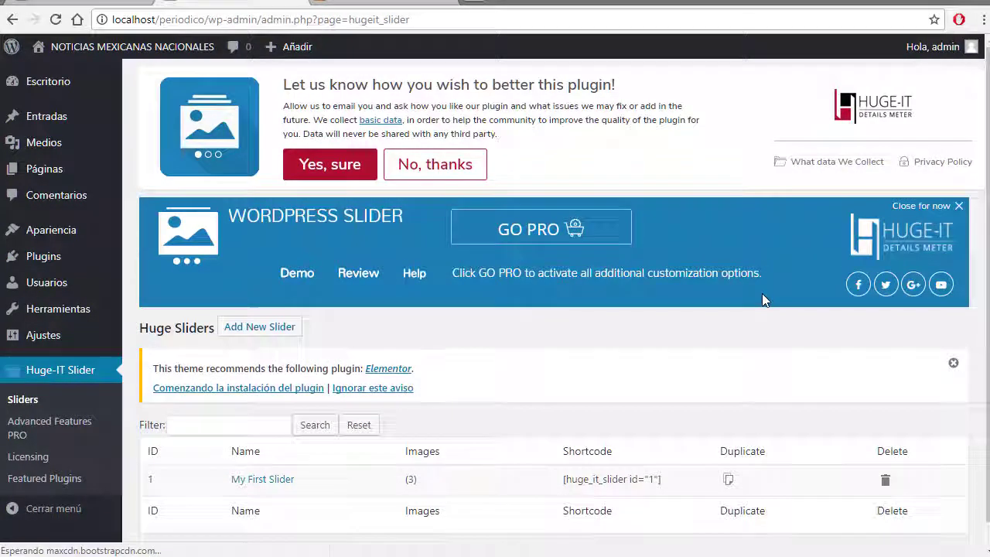
Copy the shortcode [huge_it_slider id="1"] of My First Slider.
scroll(680, 316, "down", 1)
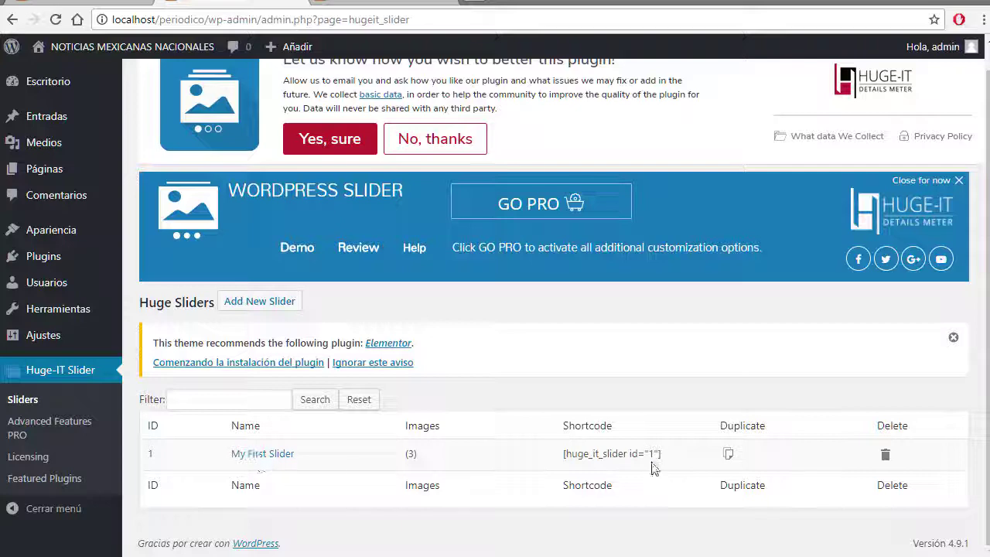
left_click_drag(673, 461, 561, 456)
key("ctrl+c")
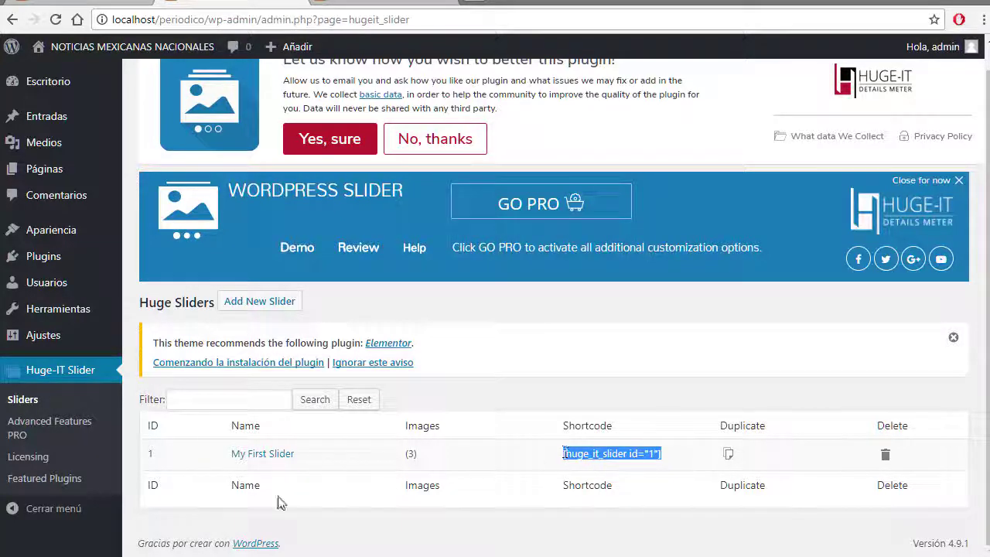
Replace the image at the top of the PRINCIPAL content with the shortcode [huge_it_slider id="1"] and update the page.
left_click(109, 3)
scroll(502, 395, "up", 3)
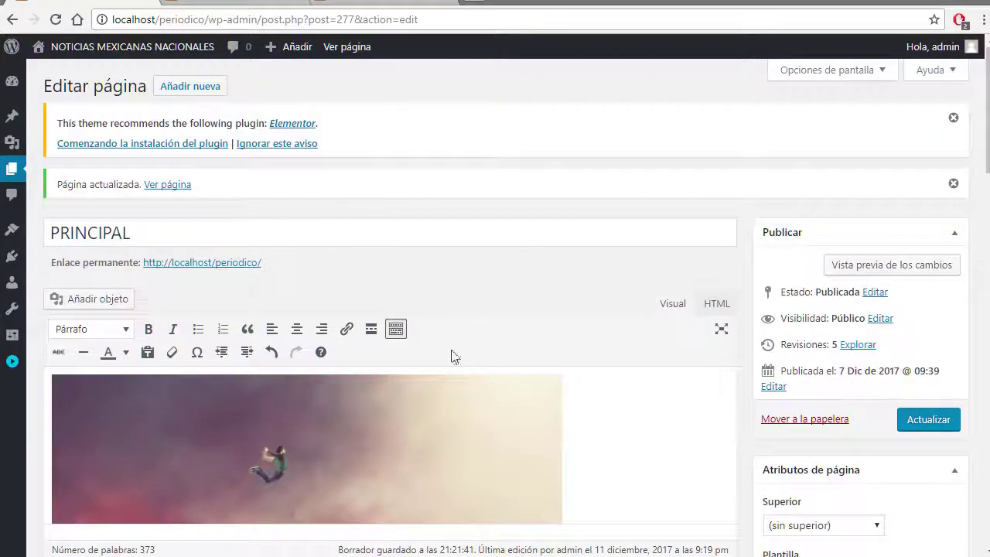
left_click(388, 438)
key("Delete")
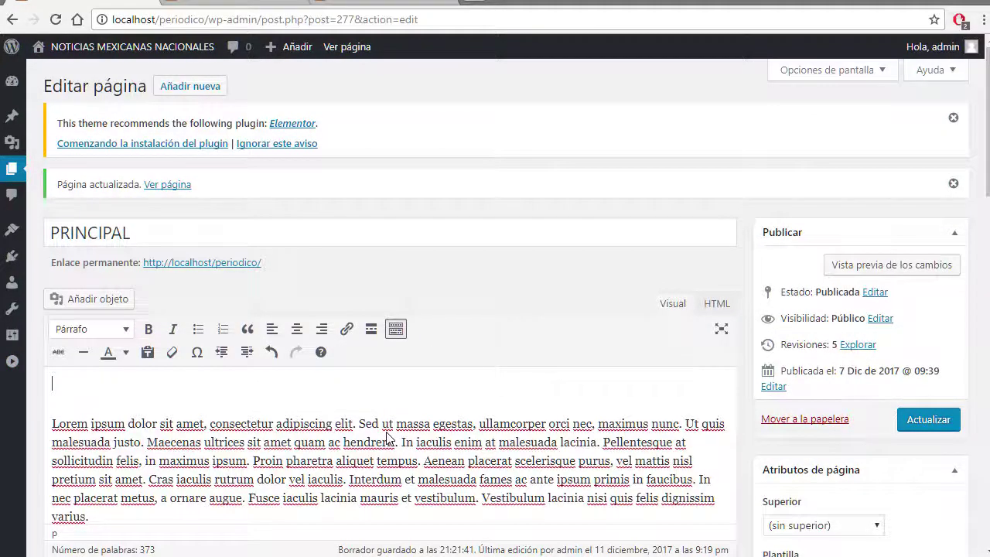
key("ctrl+v")
left_click(903, 419)
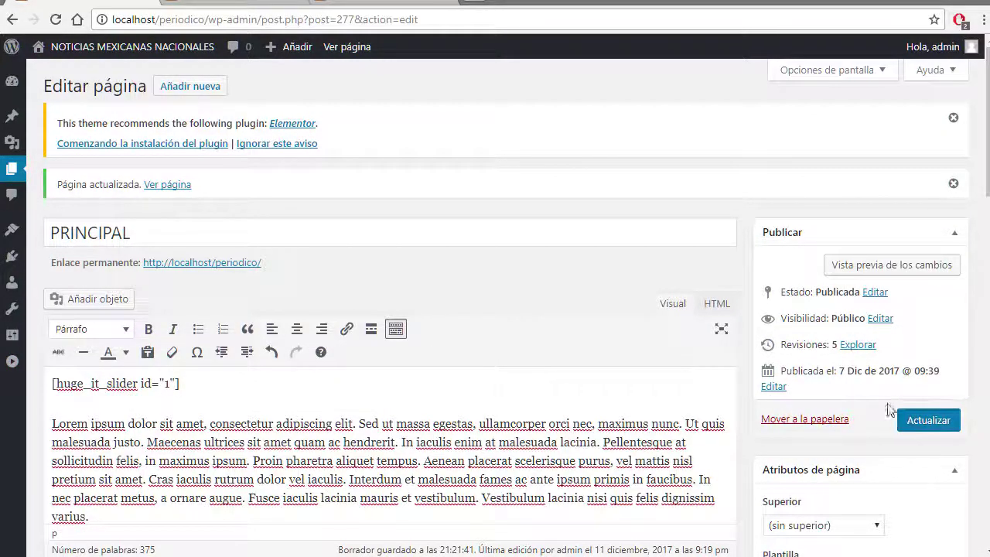
Reload the public front page and examine the slider above the first paragraph.
left_click(418, 3)
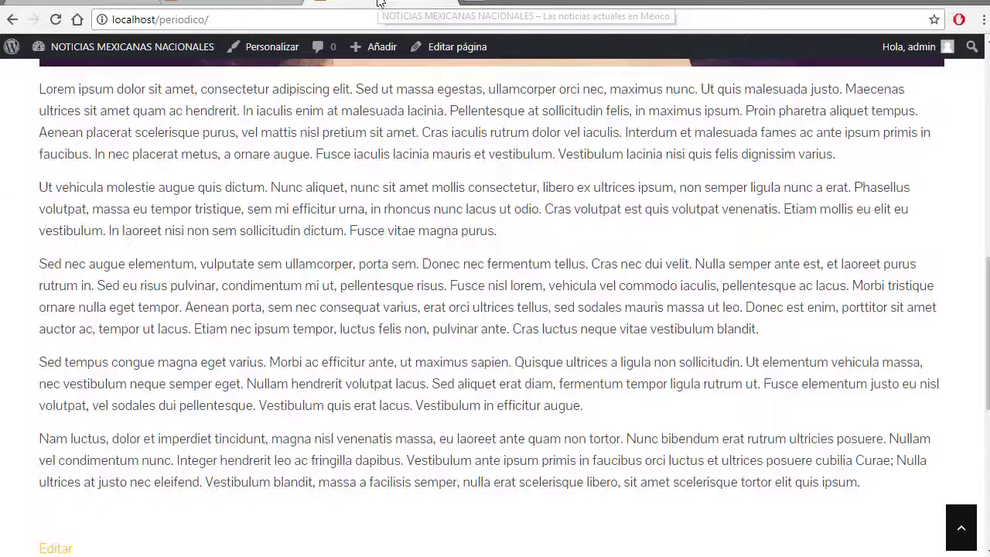
key("F5")
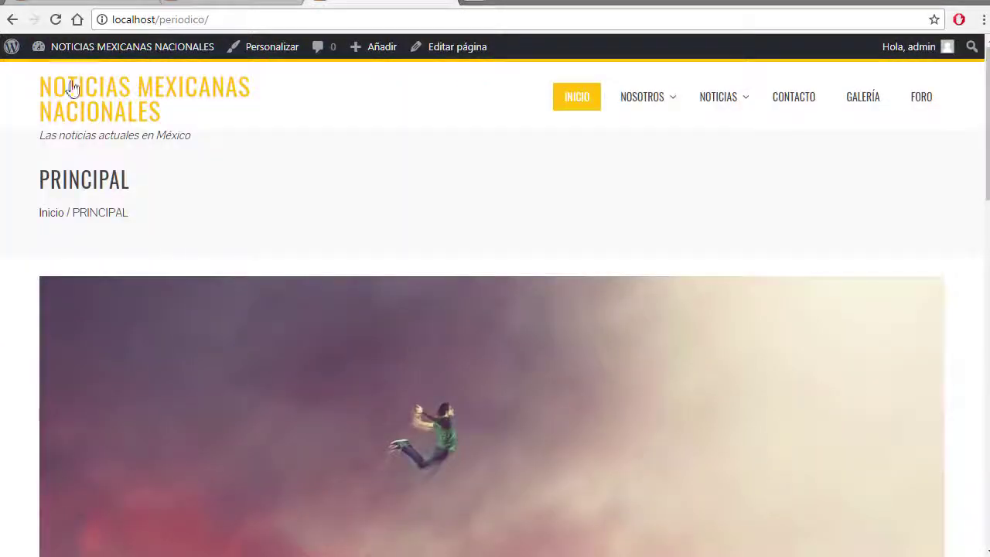
left_click(55, 19)
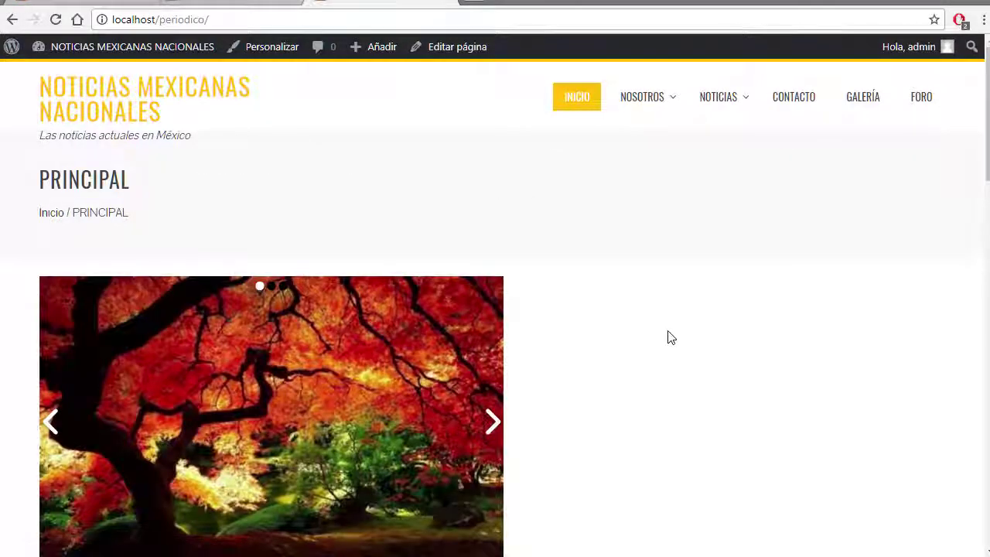
scroll(667, 335, "down", 1)
scroll(395, 336, "down", 1)
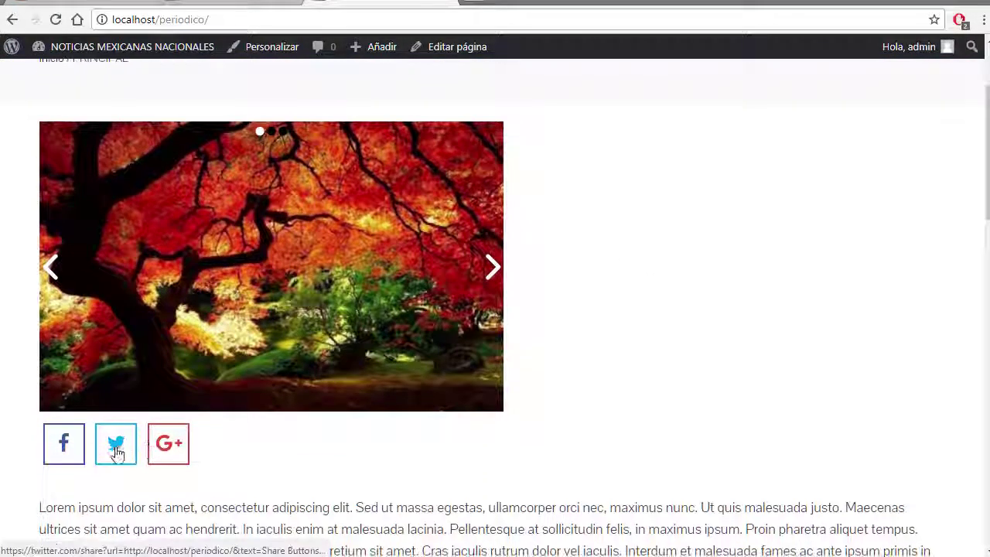
Advance the front-page slider by one image and examine the paragraphs and embedded video beneath it.
left_click(493, 269)
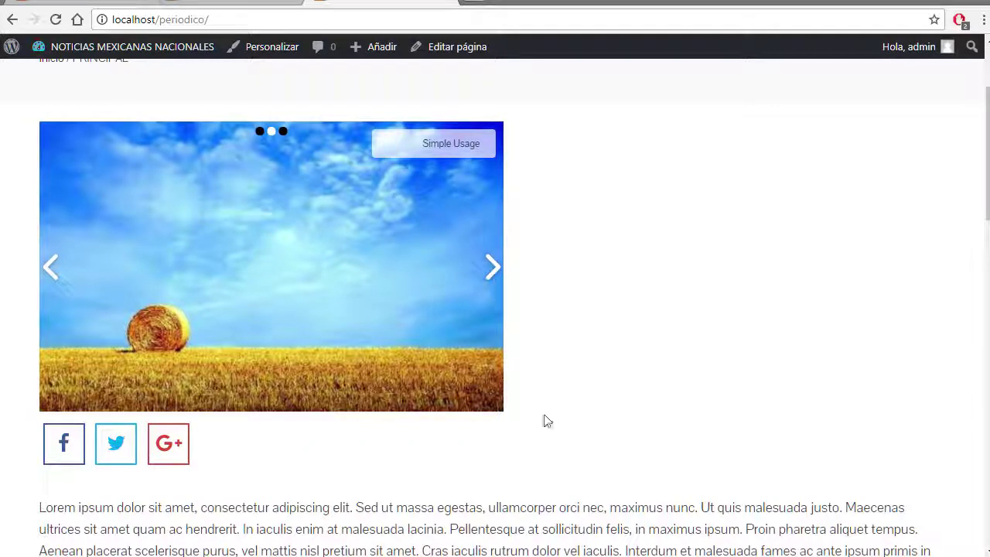
scroll(666, 334, "down", 3)
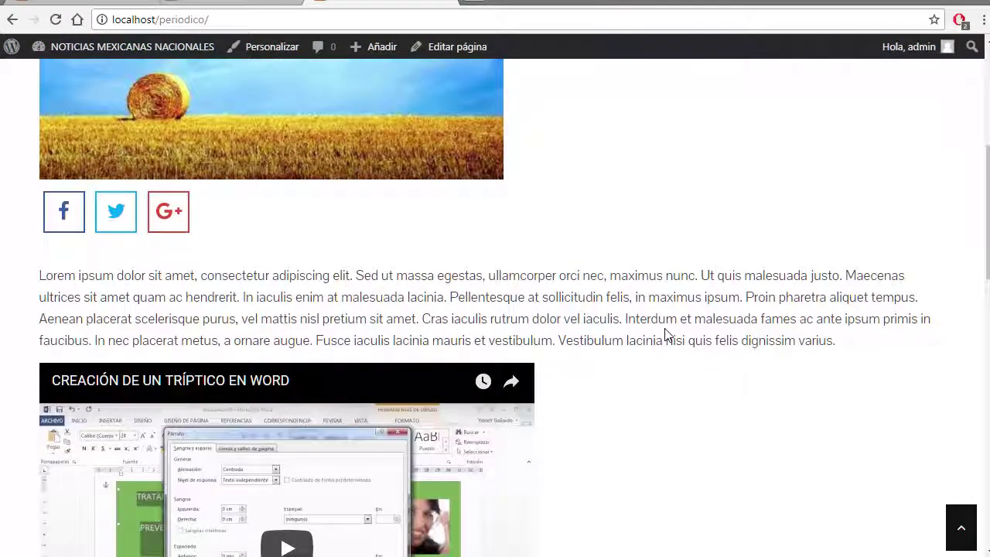
scroll(669, 294, "down", 7)
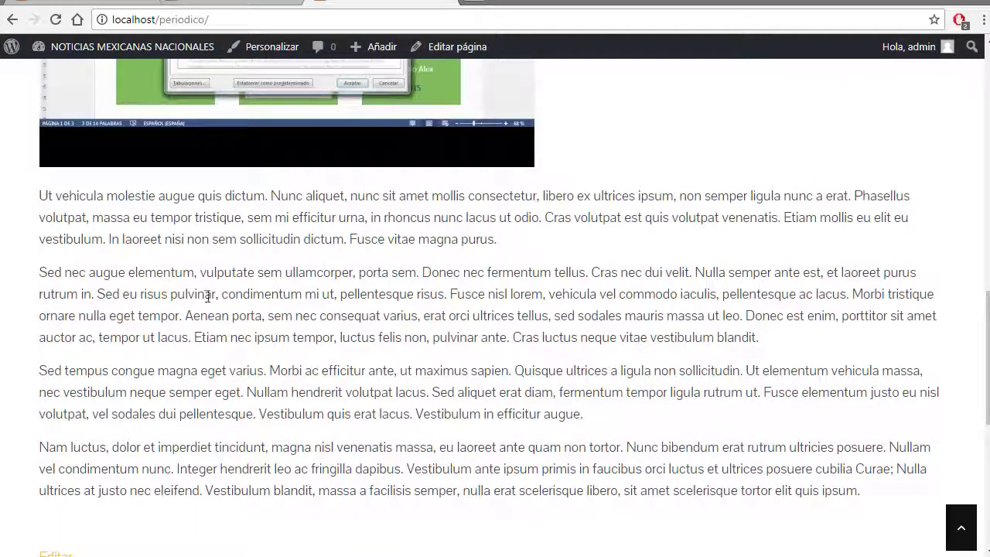
Return to the PRINCIPAL page editor, dismiss both notices and show the content in Visual mode.
left_click(13, 19)
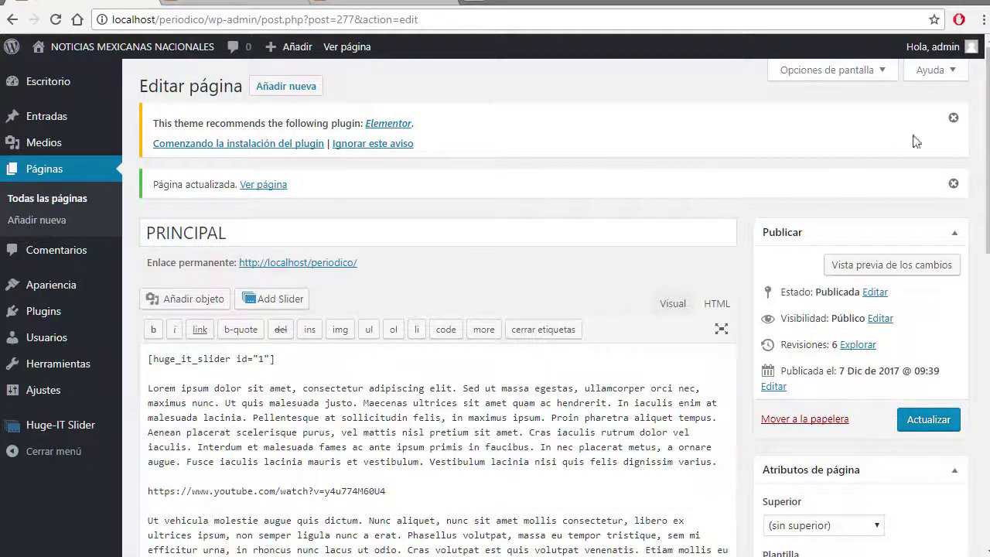
left_click(954, 119)
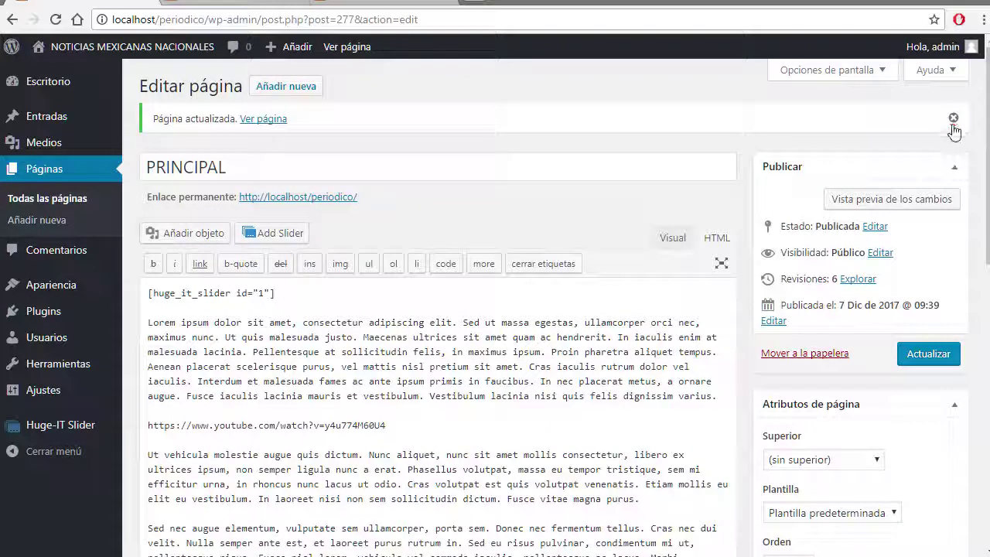
left_click(954, 122)
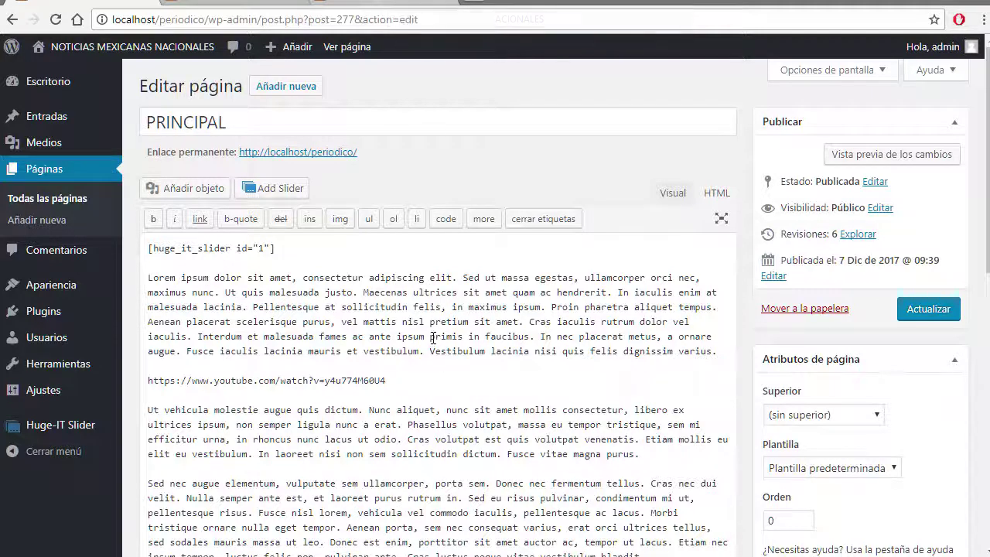
left_click(665, 195)
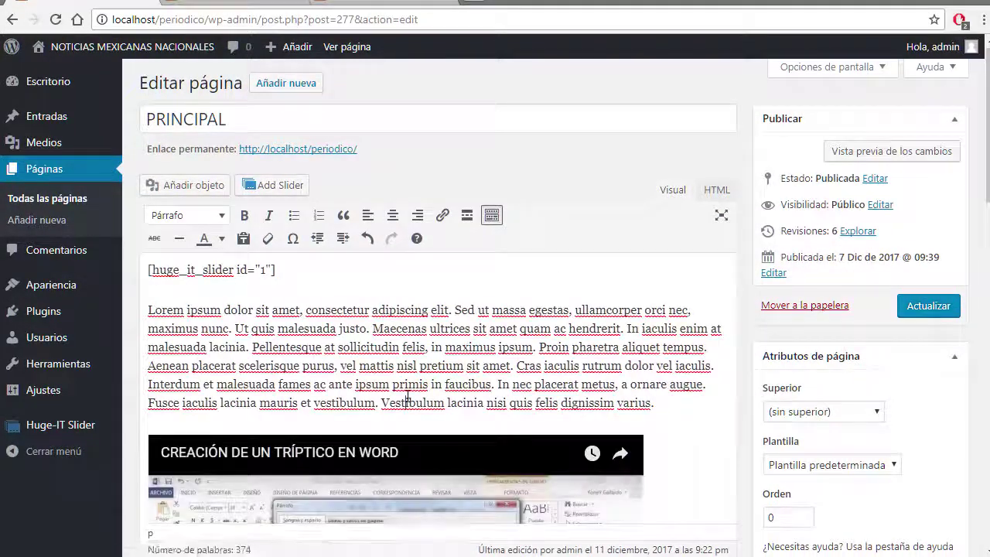
left_click(403, 400)
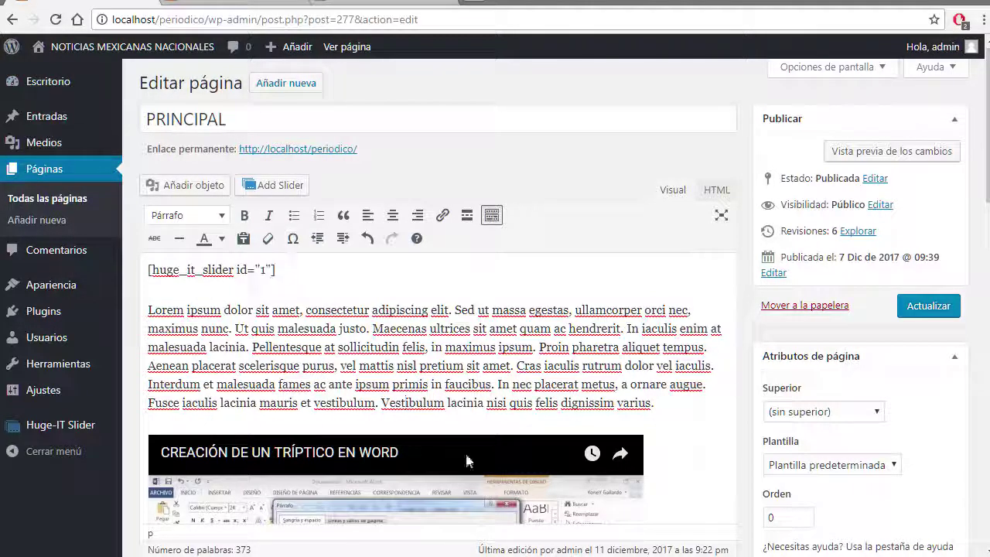
Open the WordPress page for adding new plugins.
mouse_move(44, 311)
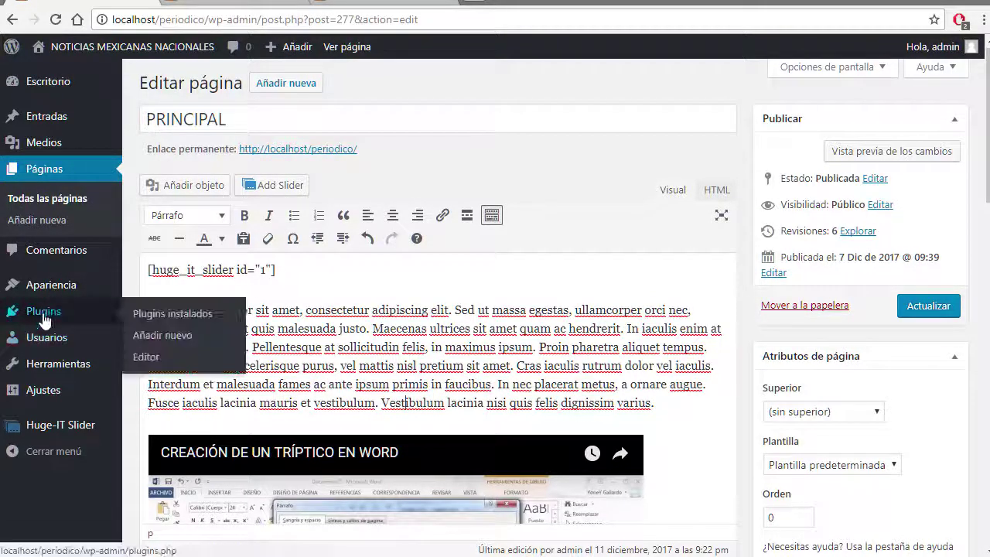
left_click(156, 341)
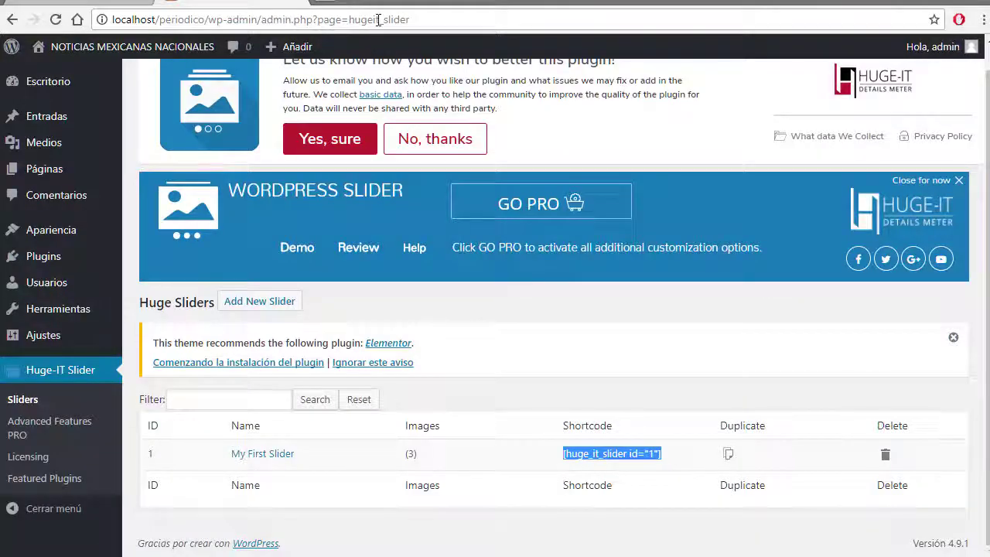
Search the web for "visual composer wordpress download" in the slider list's browser tab and open the result Download Visual Composer Website Builder.
left_click(380, 21)
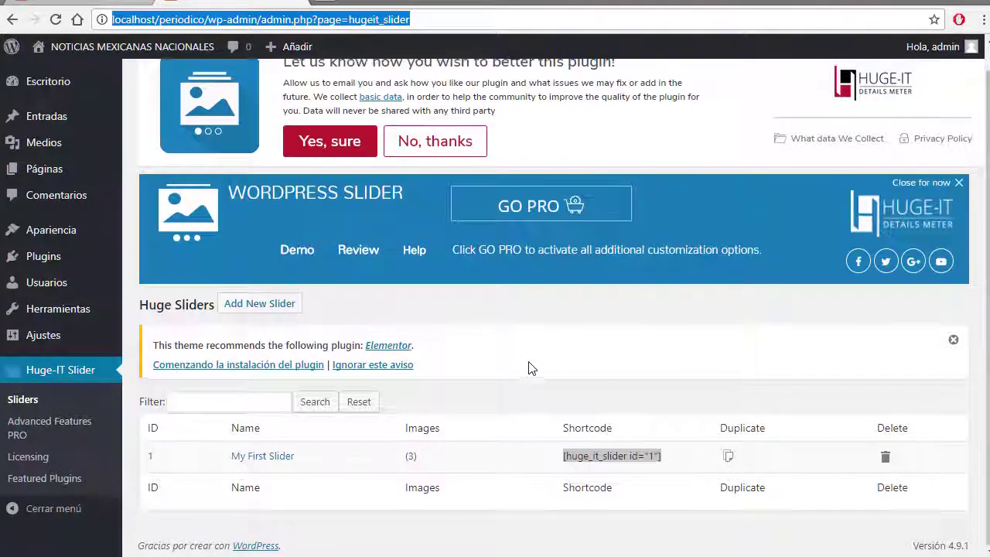
scroll(531, 366, "up", 1)
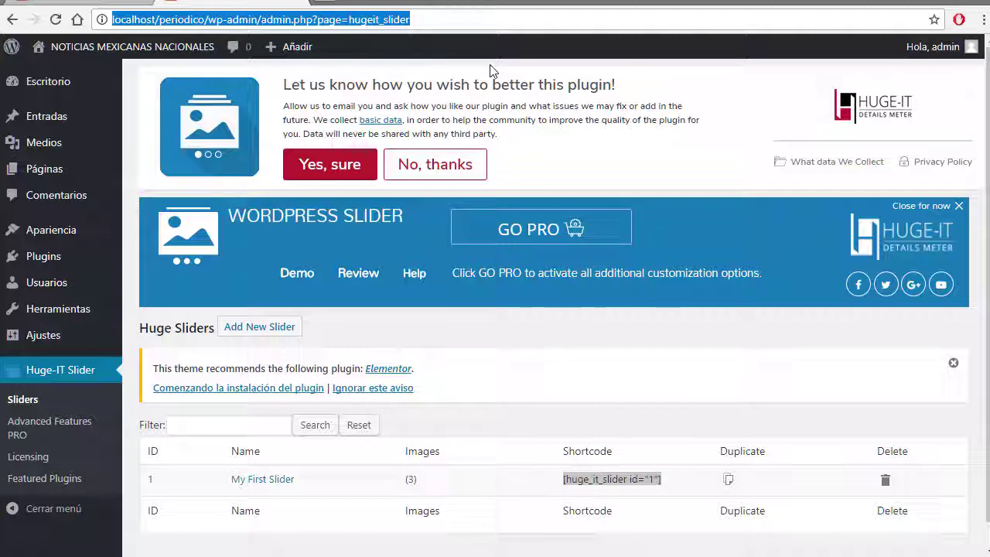
type("visual comp")
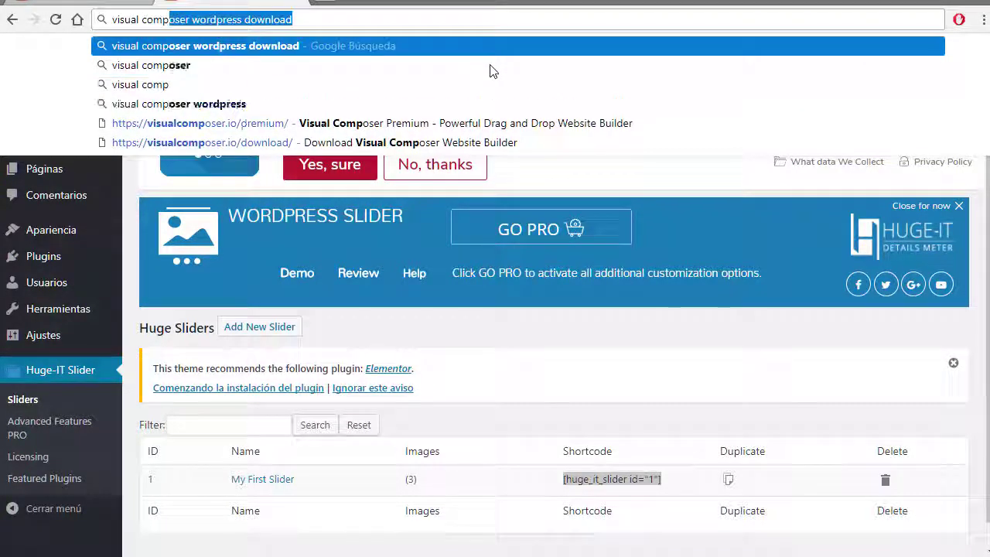
key("Return")
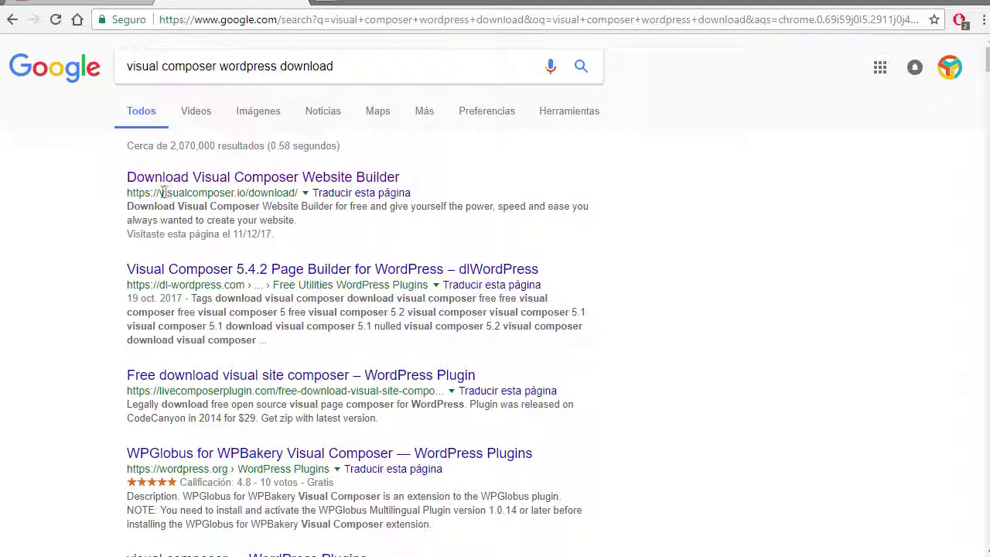
left_click_drag(165, 191, 256, 194)
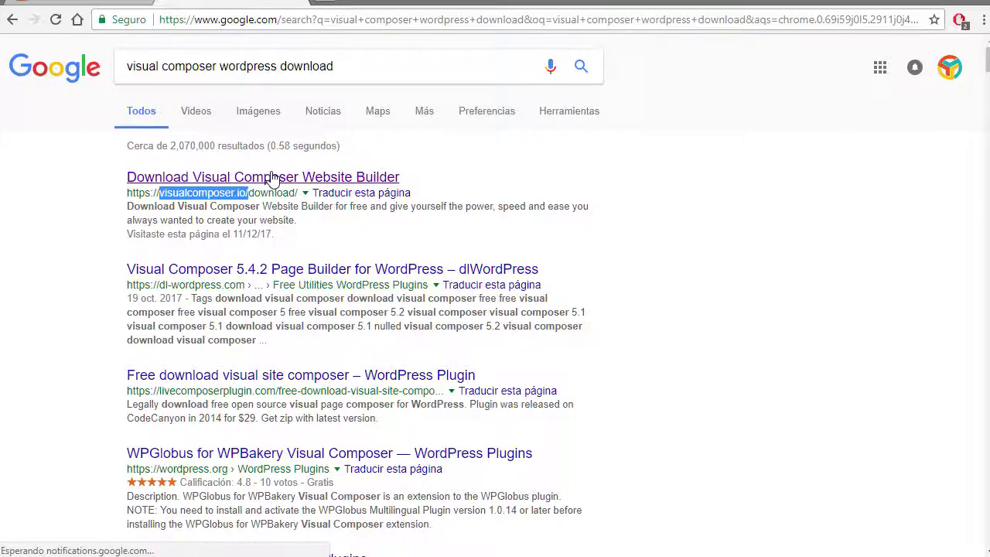
left_click(304, 171)
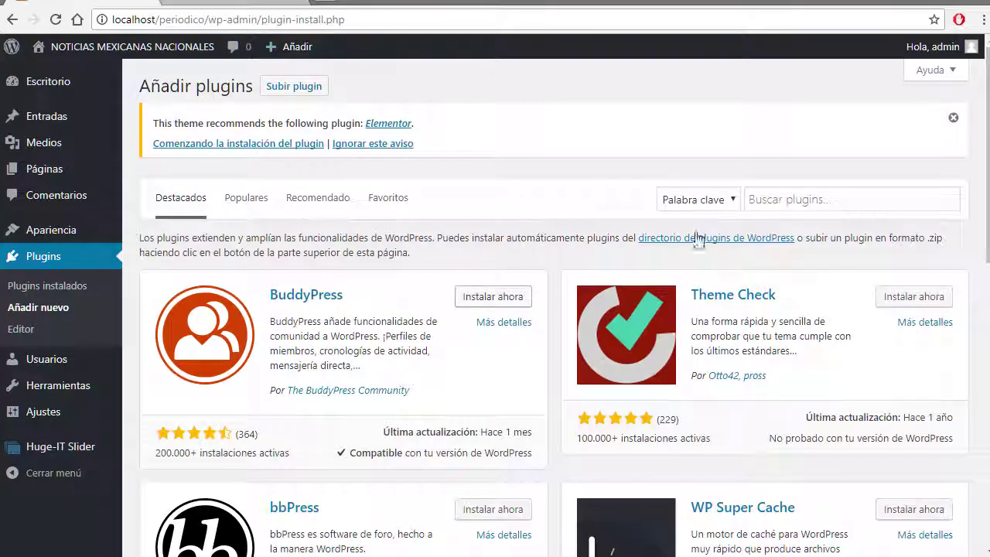
Search the WordPress plugin directory for "visual composer".
left_click(770, 198)
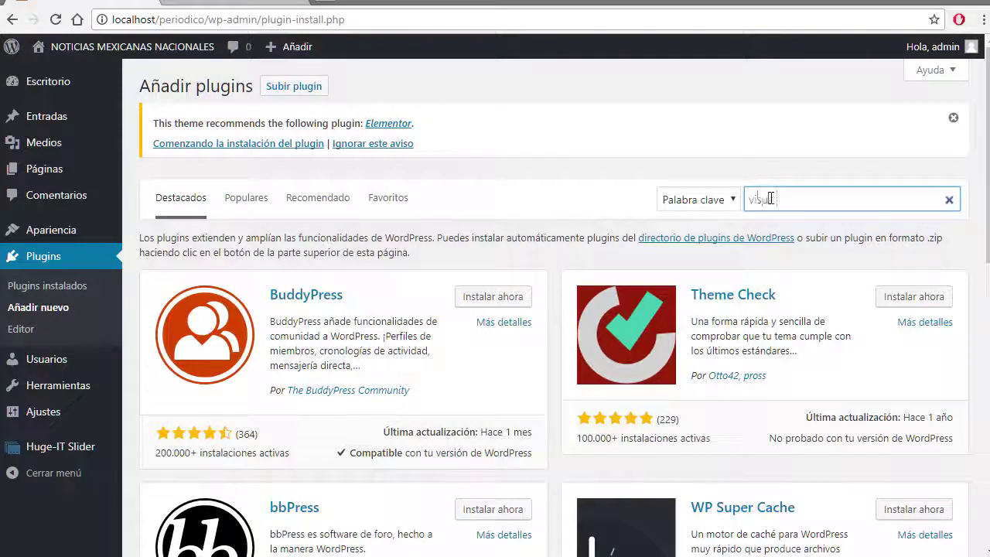
type("visual comp")
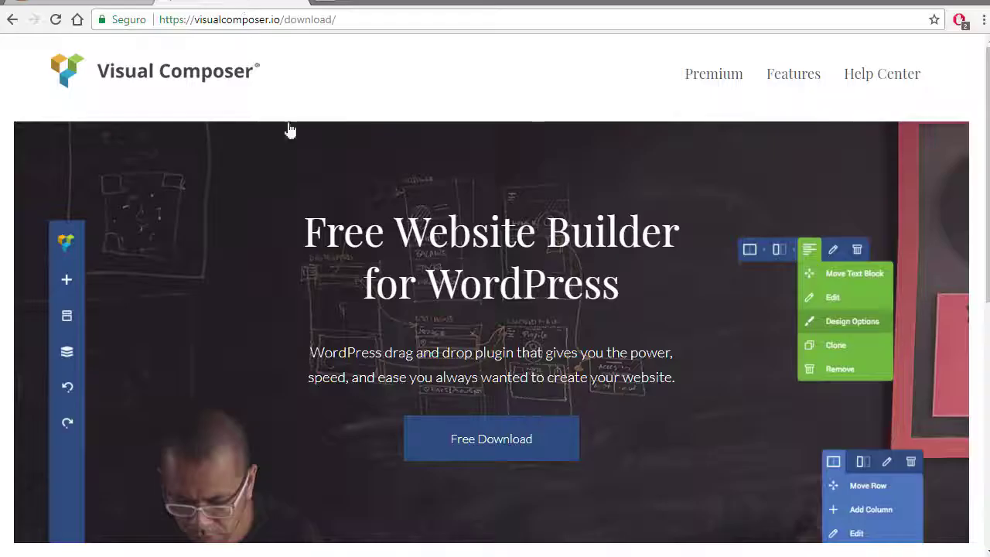
Download the free Visual Composer plugin from visualcomposer.io and save it to Escritorio as visualcomposer.zip.
scroll(747, 360, "down", 2)
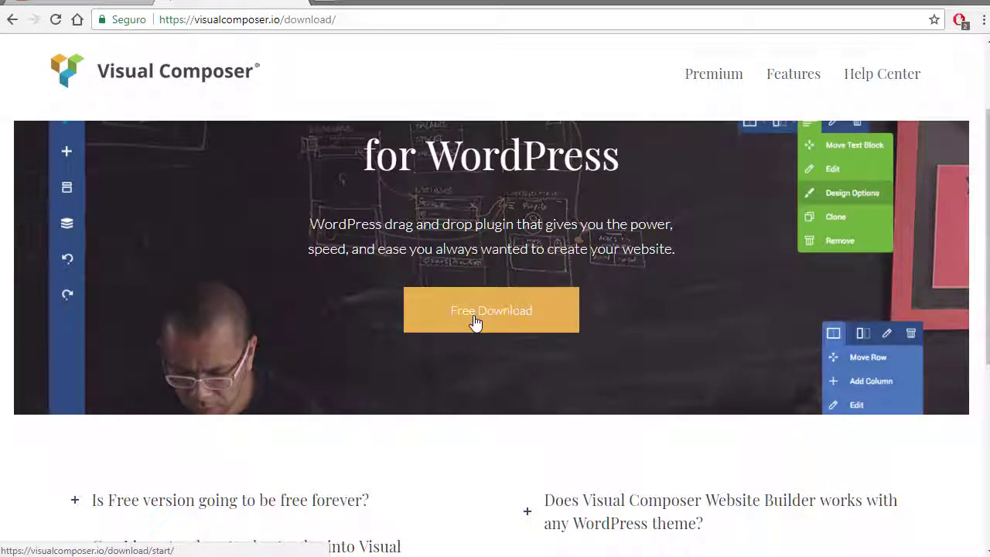
left_click(485, 317)
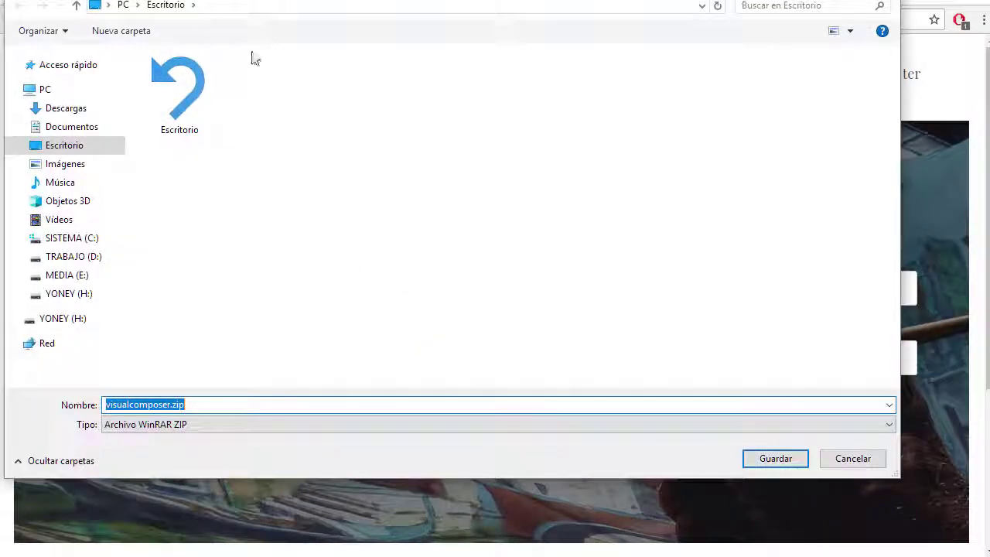
left_click(776, 461)
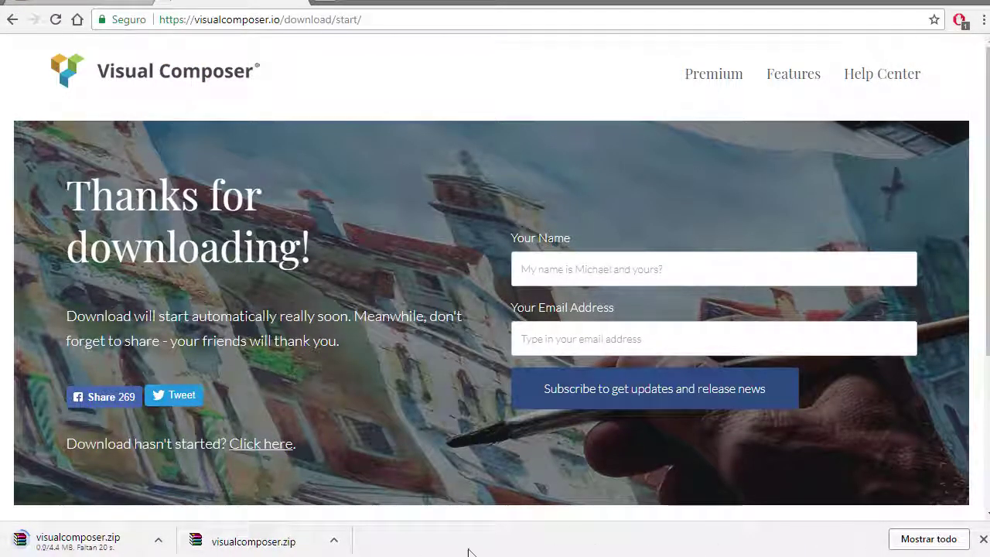
left_click(983, 539)
Return to the WordPress plugin search and look through the results for visual composer.
left_click(123, 6)
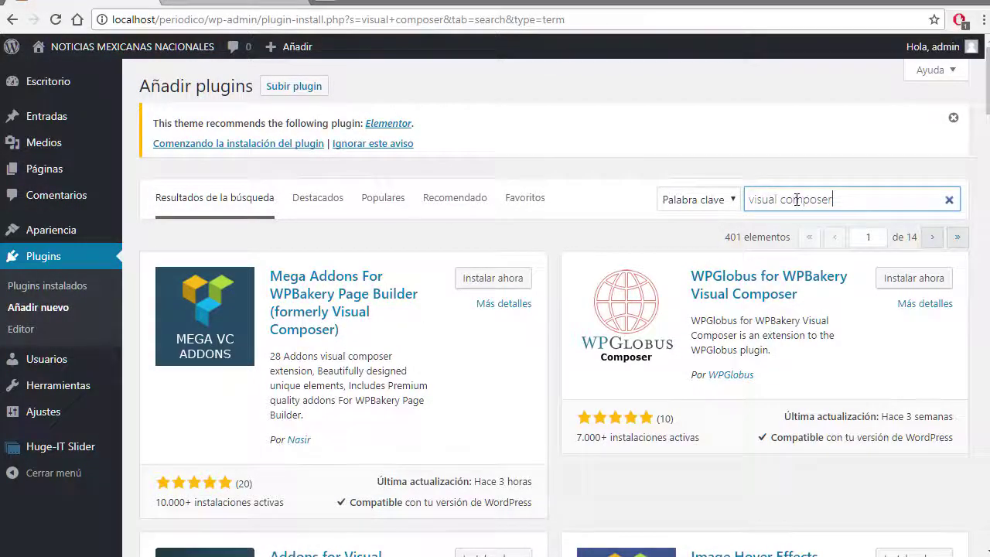
scroll(518, 302, "down", 2)
scroll(802, 331, "down", 2)
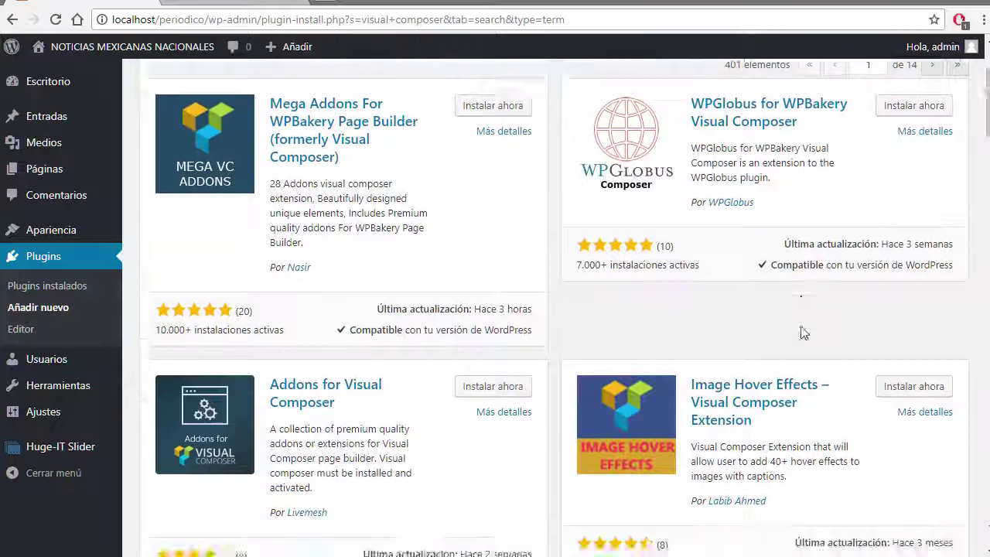
scroll(802, 331, "up", 2)
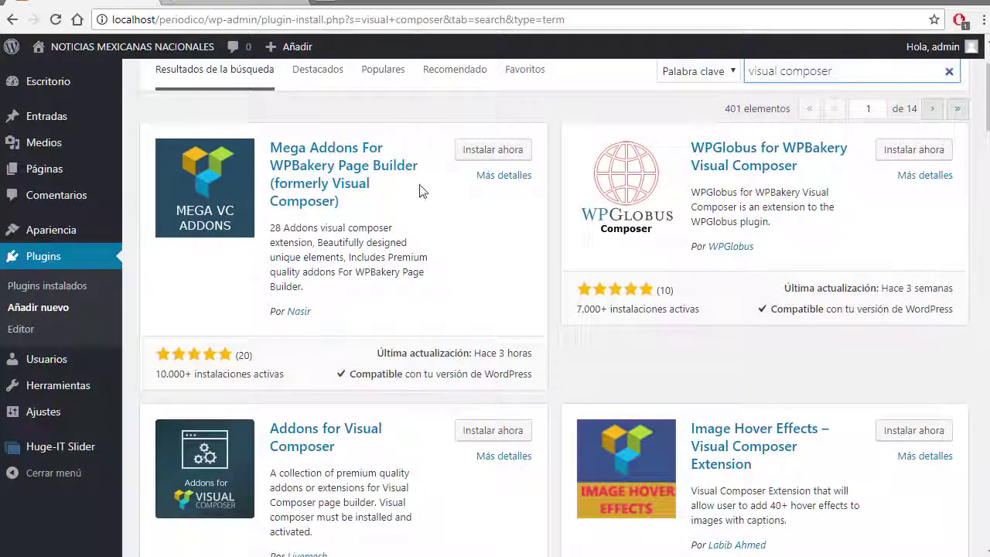
Search the web for "themeforest wordpress visual composer" and open the result Visual Composer Templates from ThemeForest.
left_click(319, 4)
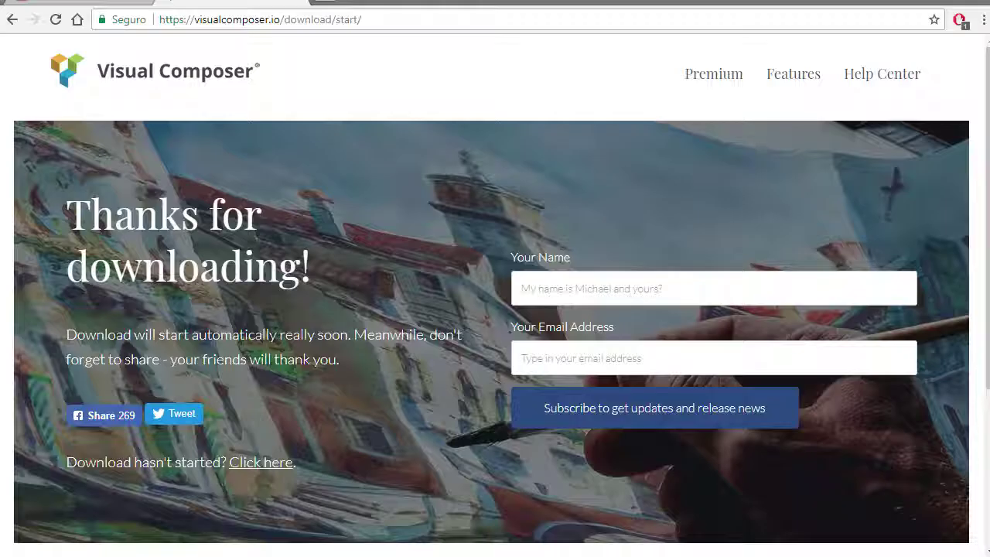
left_click(348, 19)
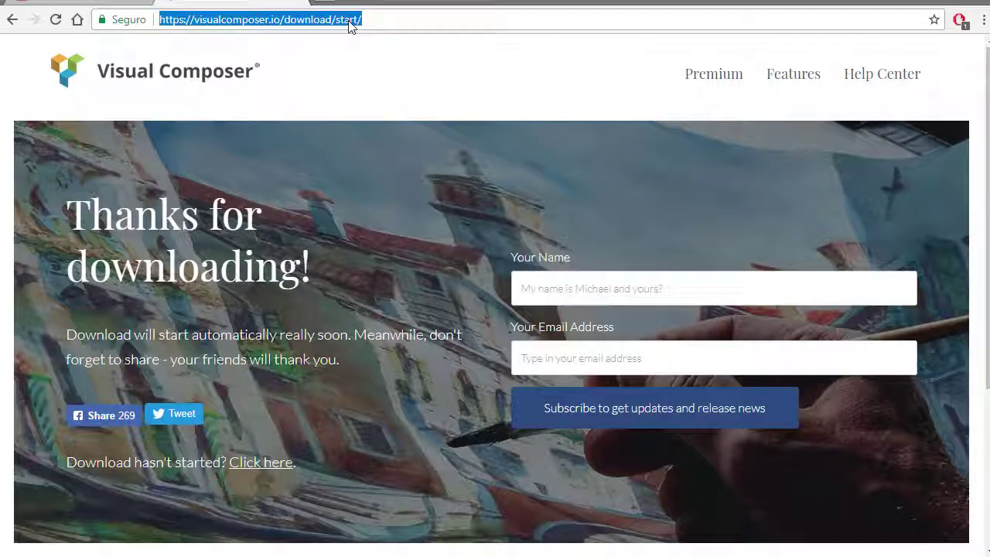
type("them")
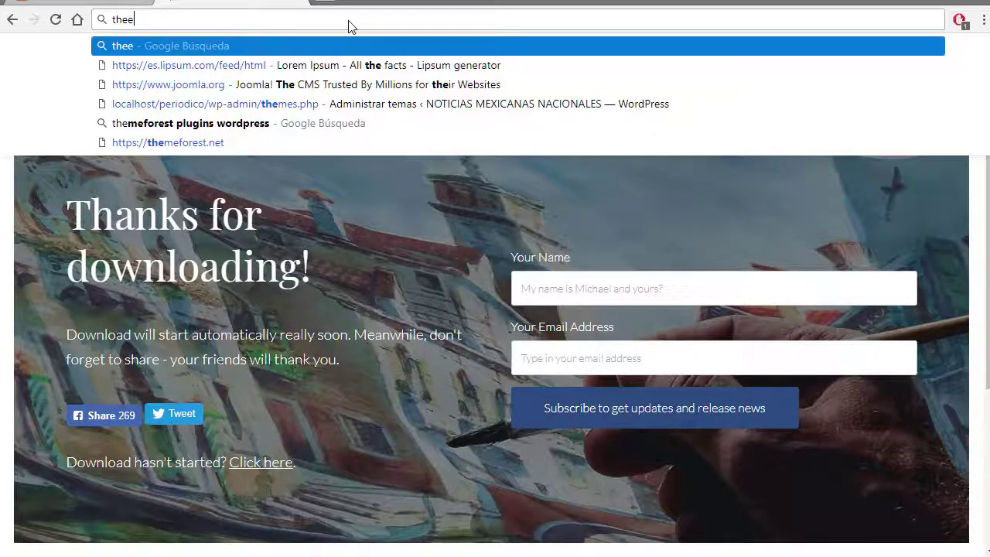
type("e fo")
key("BackSpace")
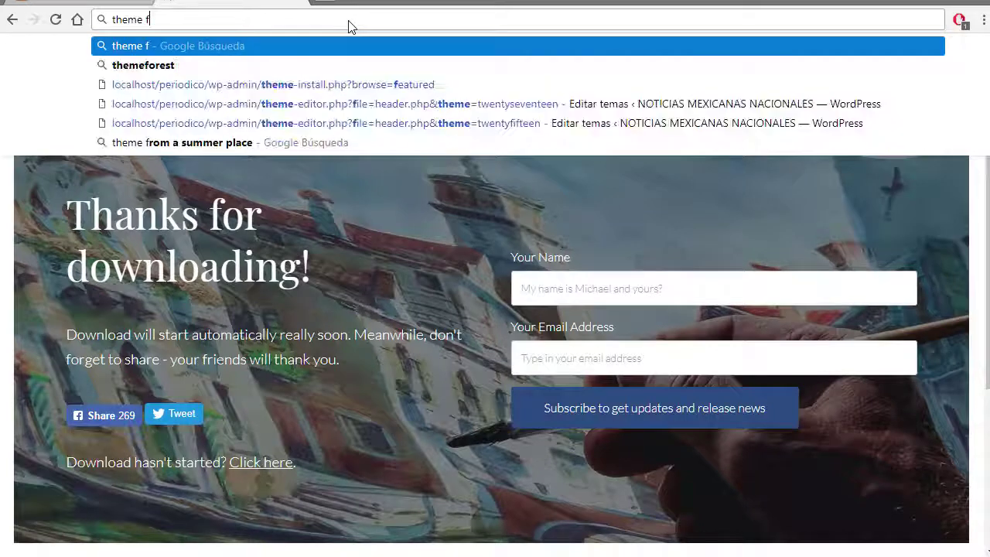
key("Down")
type("wordpress")
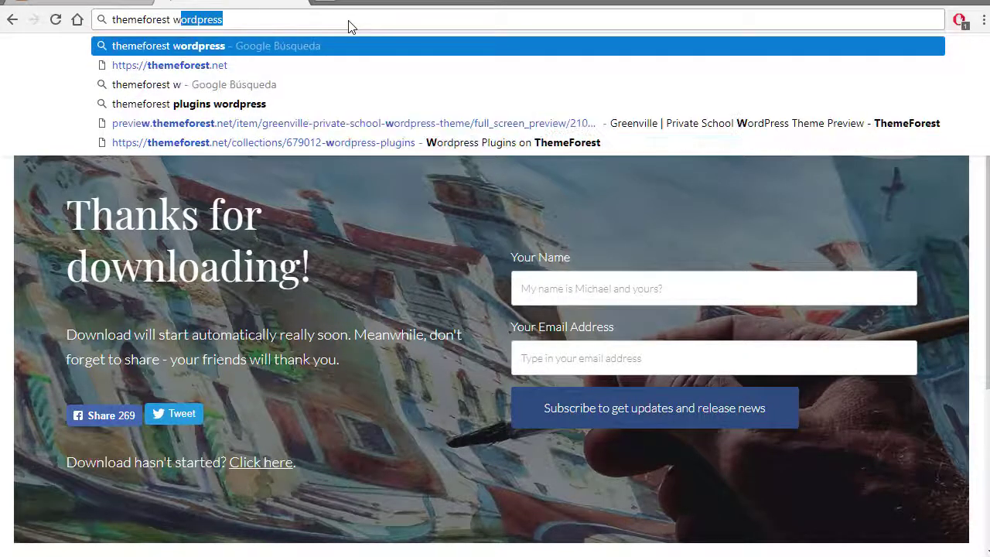
type(" vi")
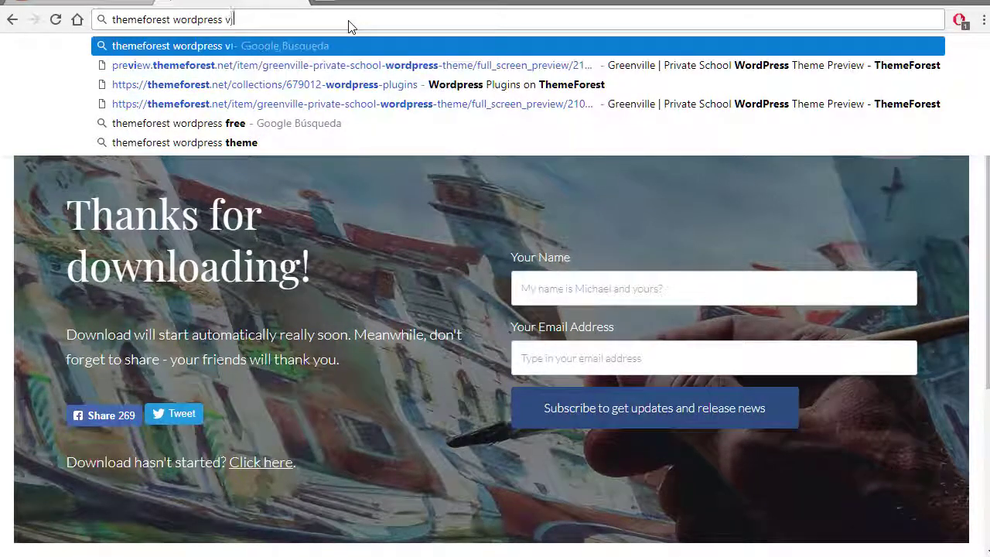
type("sual comnoser")
key("Return")
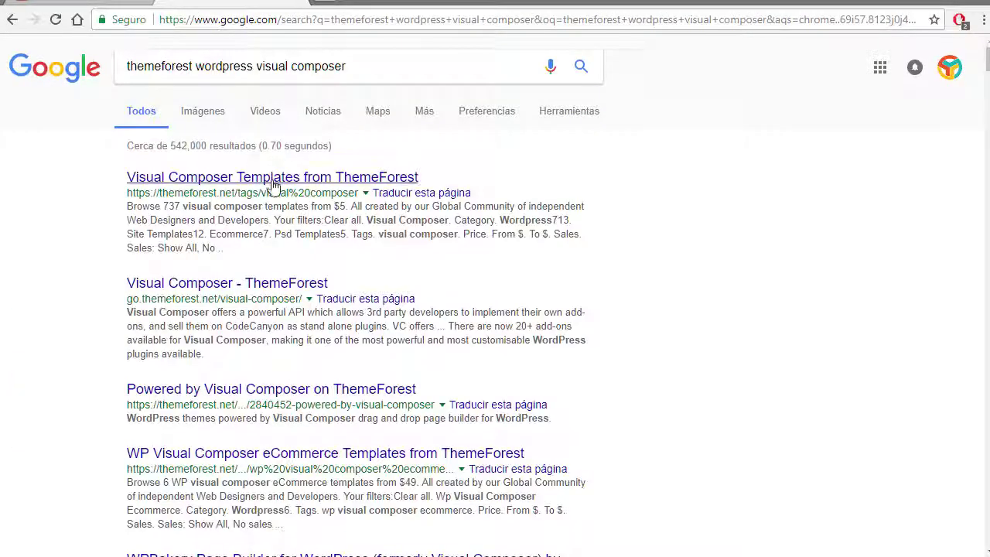
left_click(272, 184)
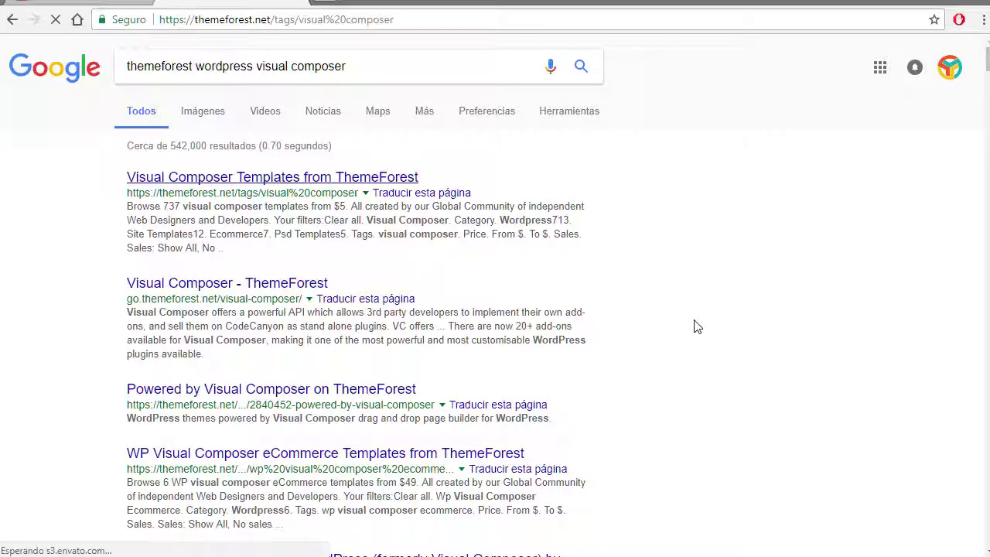
Browse the ThemeForest templates tagged visual composer with their prices, and return to the WordPress plugin search results.
scroll(490, 303, "down", 3)
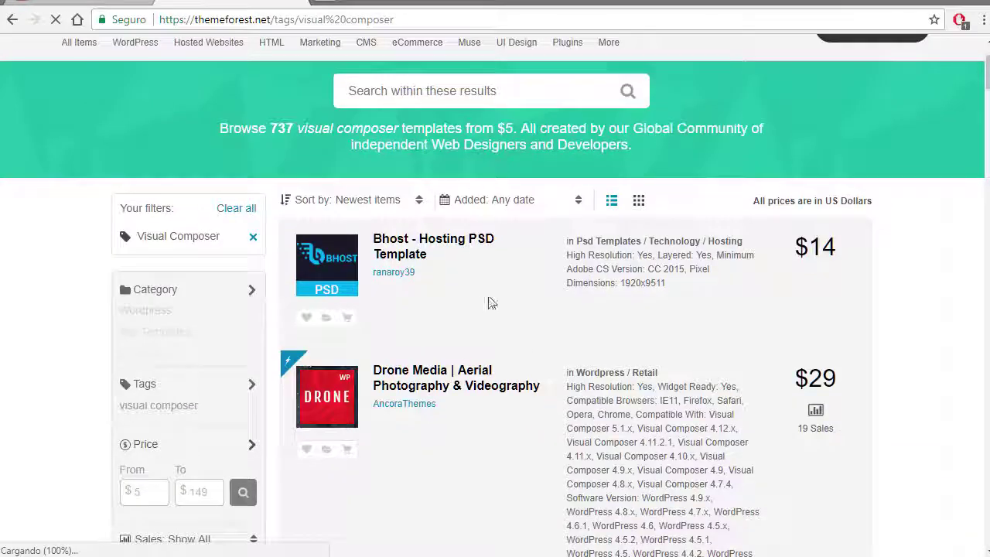
scroll(608, 289, "down", 3)
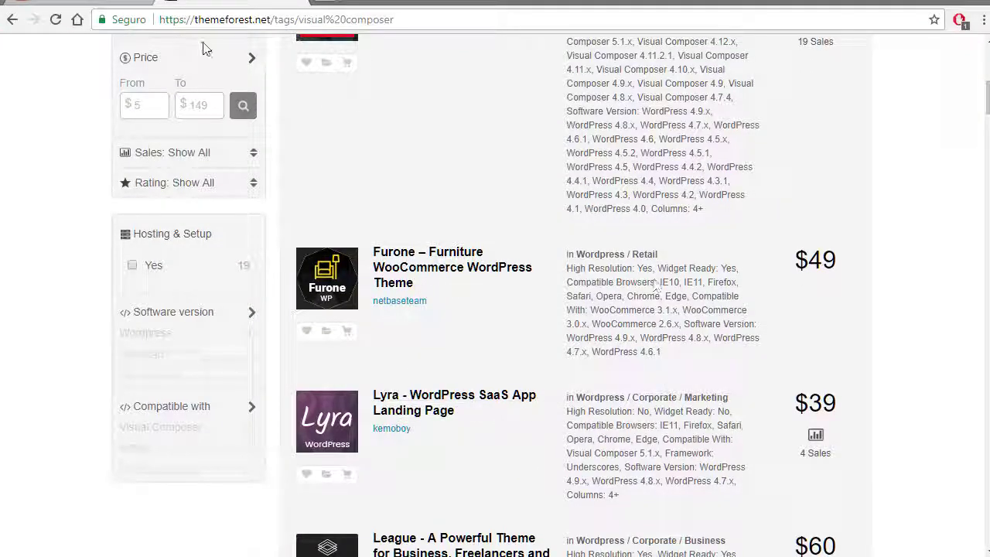
left_click(87, 4)
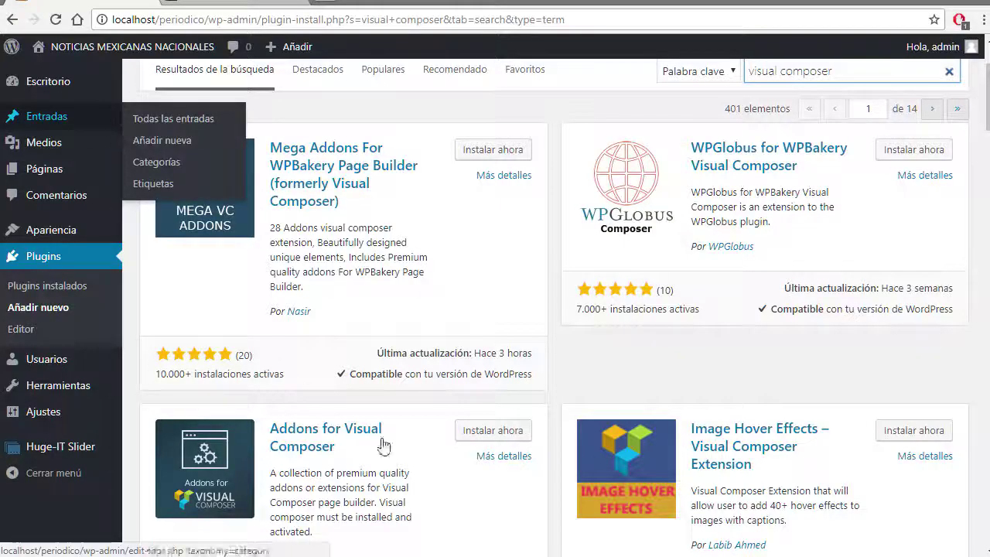
Upload visualcomposer.zip from the Escritorio folder and install it as a WordPress plugin.
scroll(537, 294, "up", 3)
left_click(294, 87)
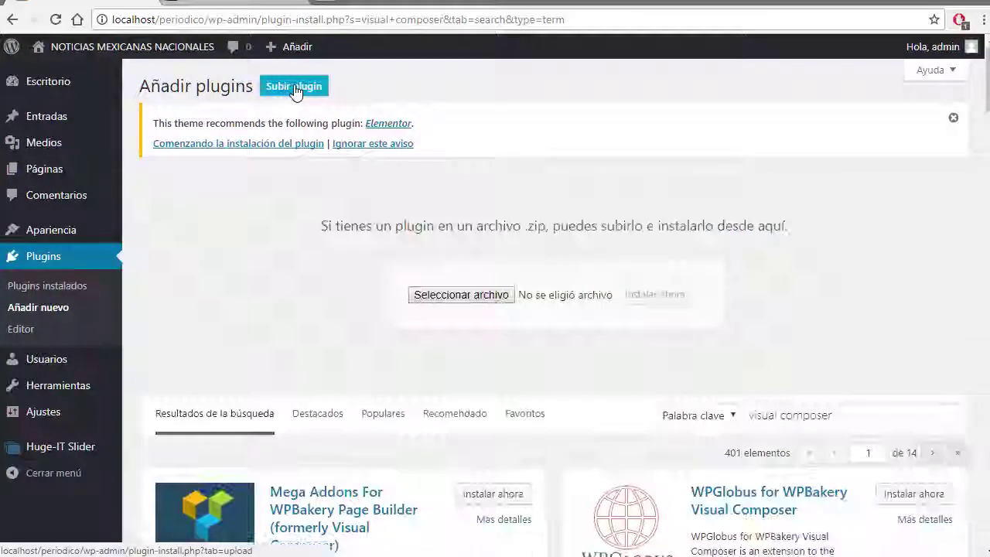
left_click(462, 296)
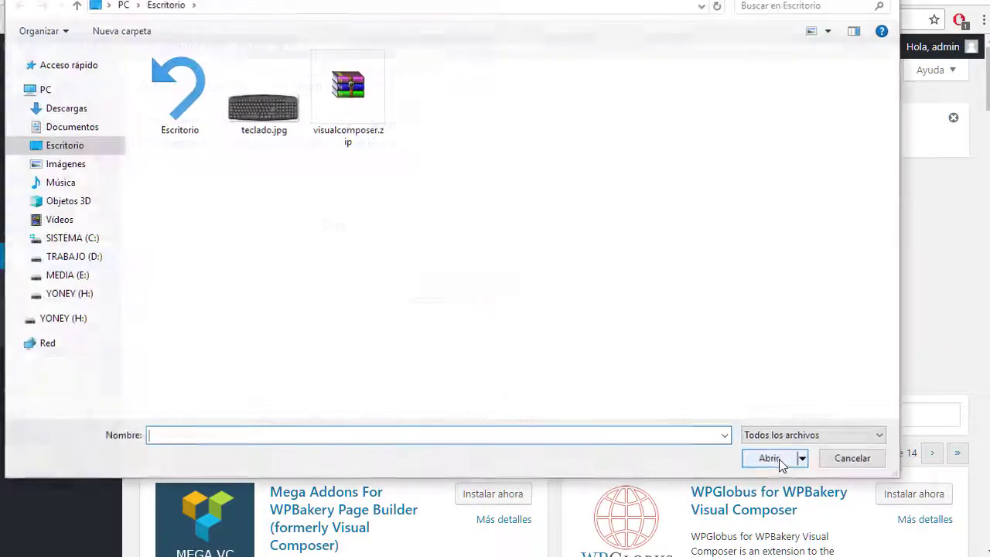
double_click(349, 97)
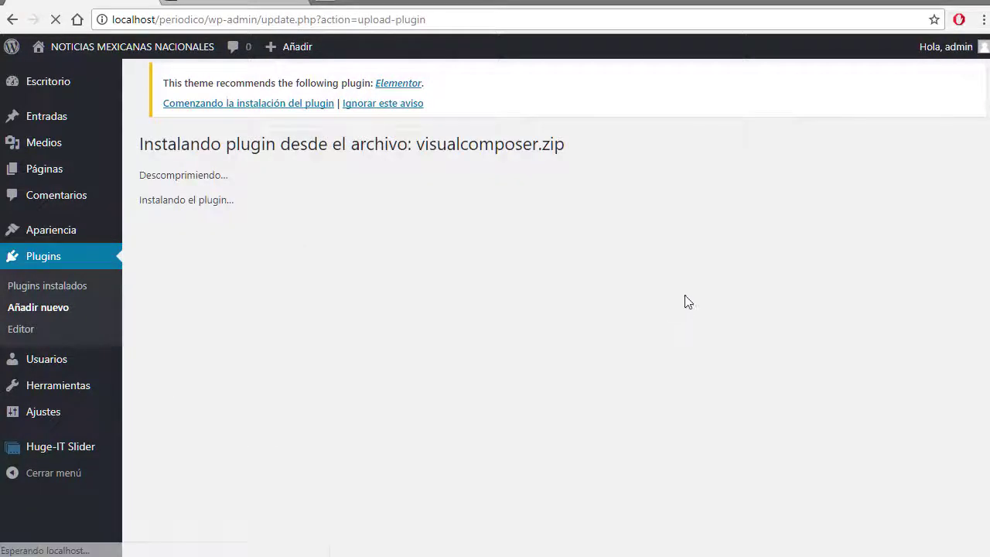
Dismiss the Elementor recommendation notice and activate Visual Composer Website Builder among the installed plugins.
left_click(379, 107)
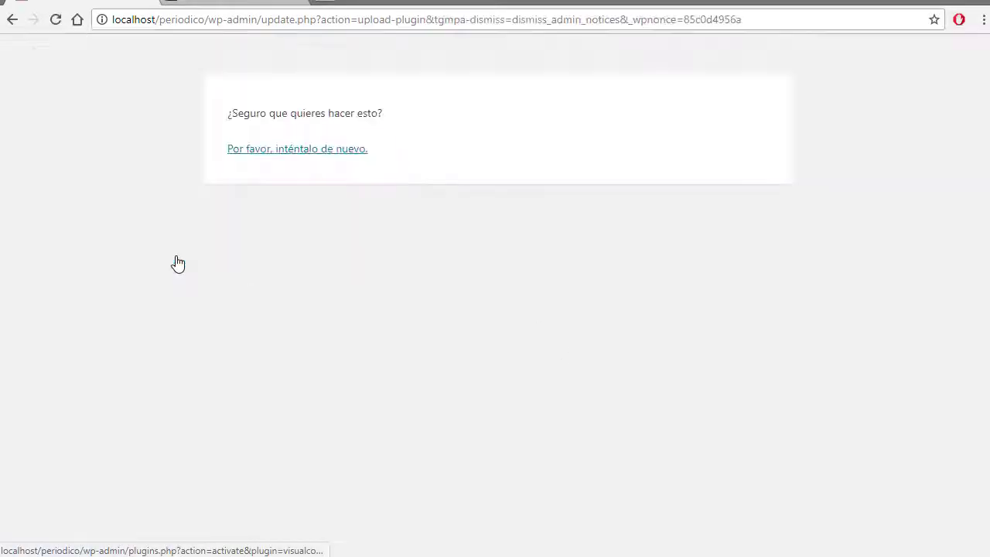
left_click(304, 155)
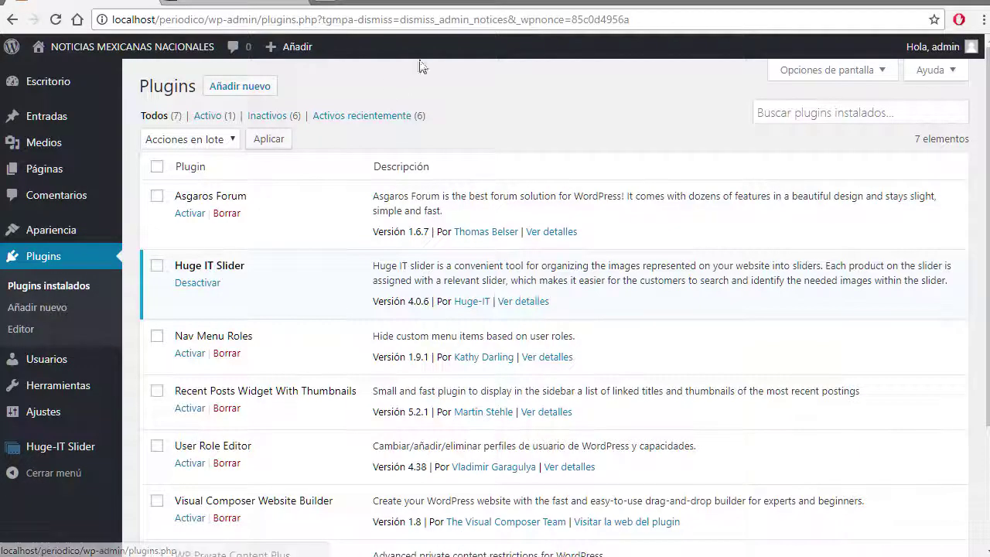
scroll(276, 215, "down", 2)
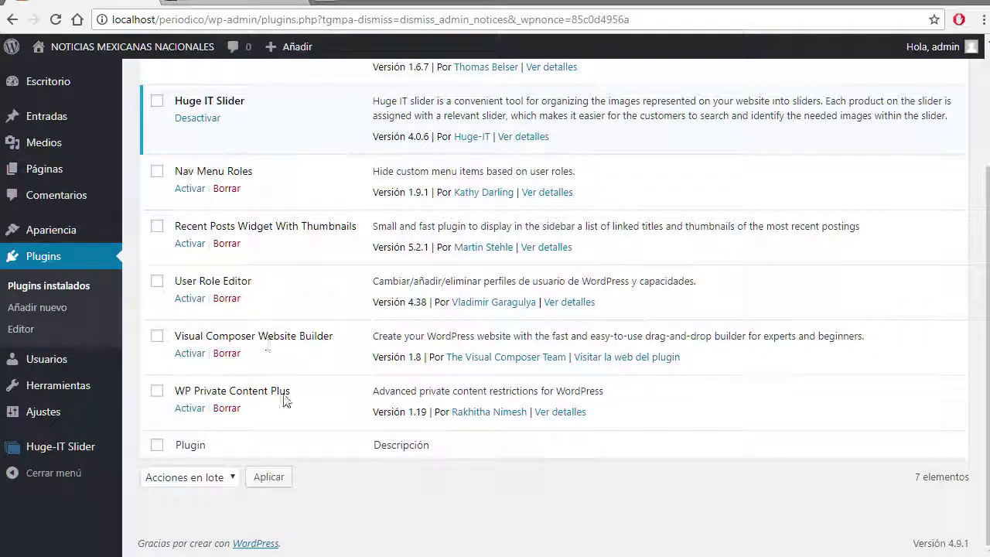
left_click(187, 355)
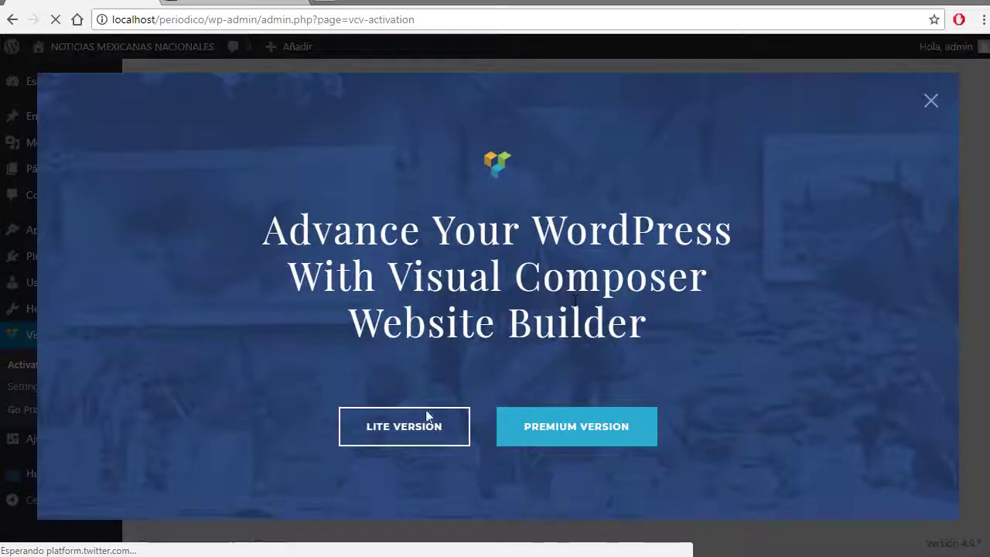
Choose the Lite version of Visual Composer and fill in the account's e-mail address in the activation form.
left_click(394, 431)
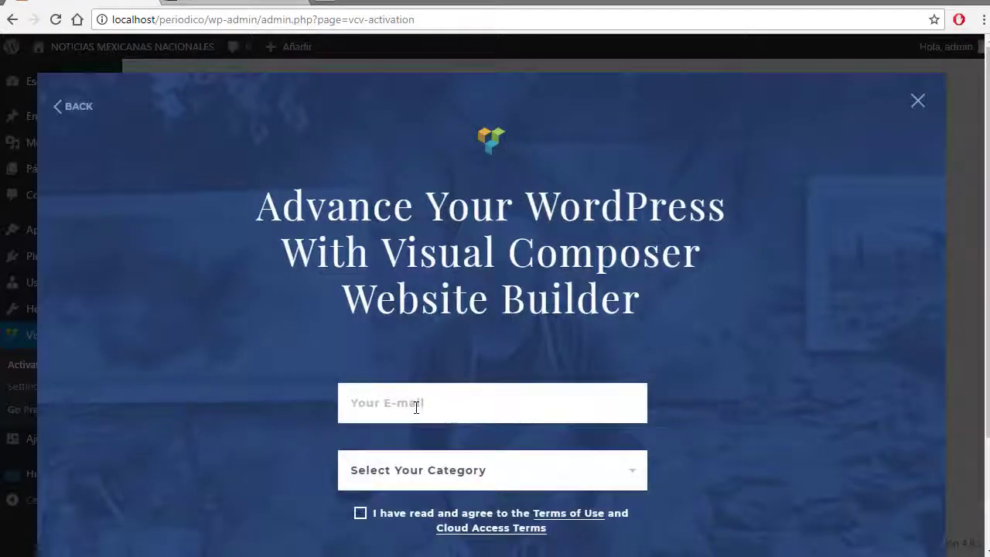
left_click(413, 405)
scroll(416, 407, "down", 2)
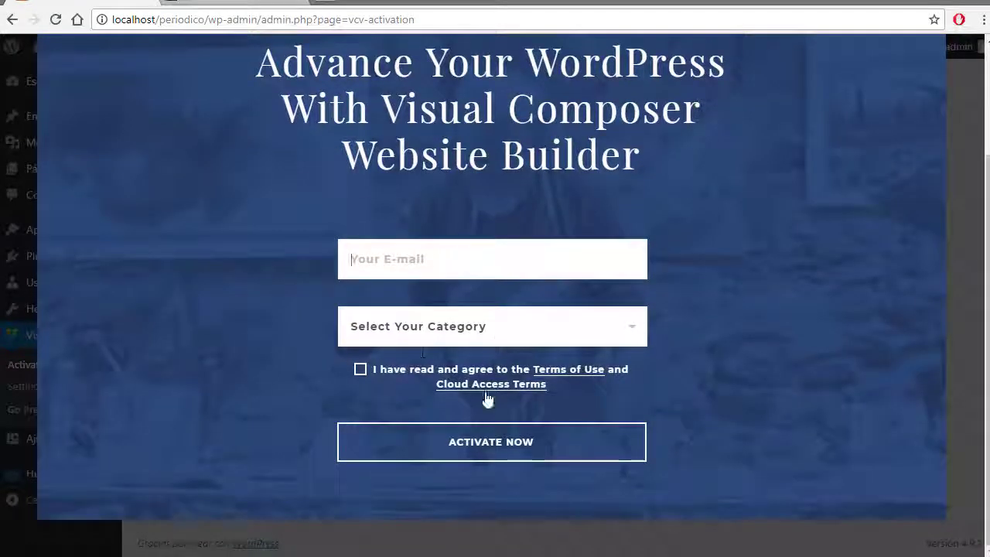
scroll(690, 398, "up", 2)
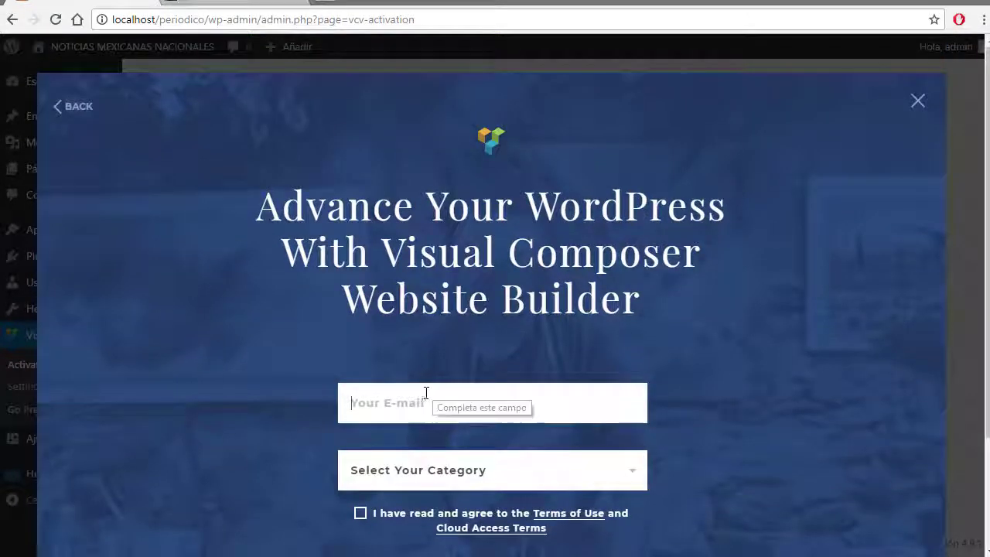
left_click(426, 393)
type("y")
key("Down")
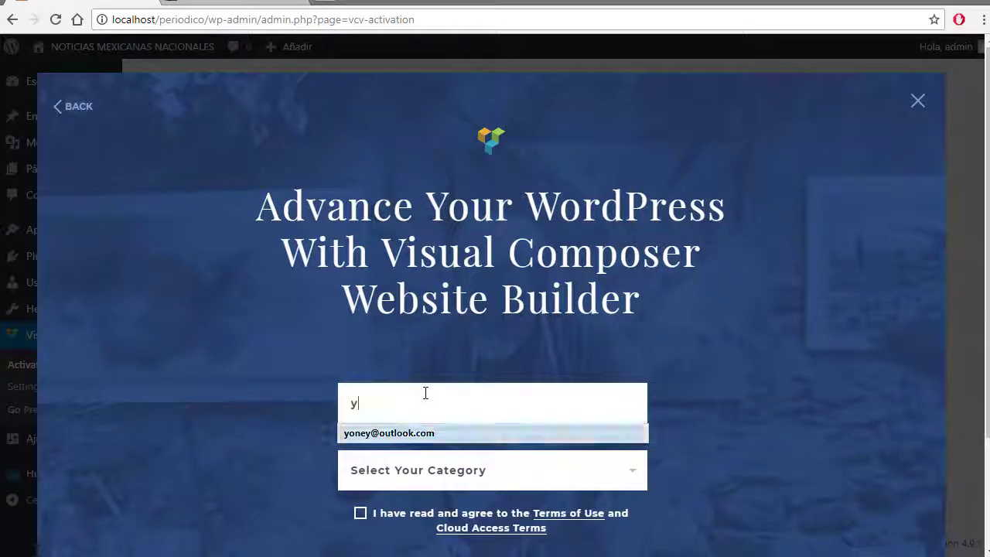
key("Return")
Set the category to Design, agree to the Terms of Use and Cloud Access Terms, and activate Visual Composer.
left_click(472, 470)
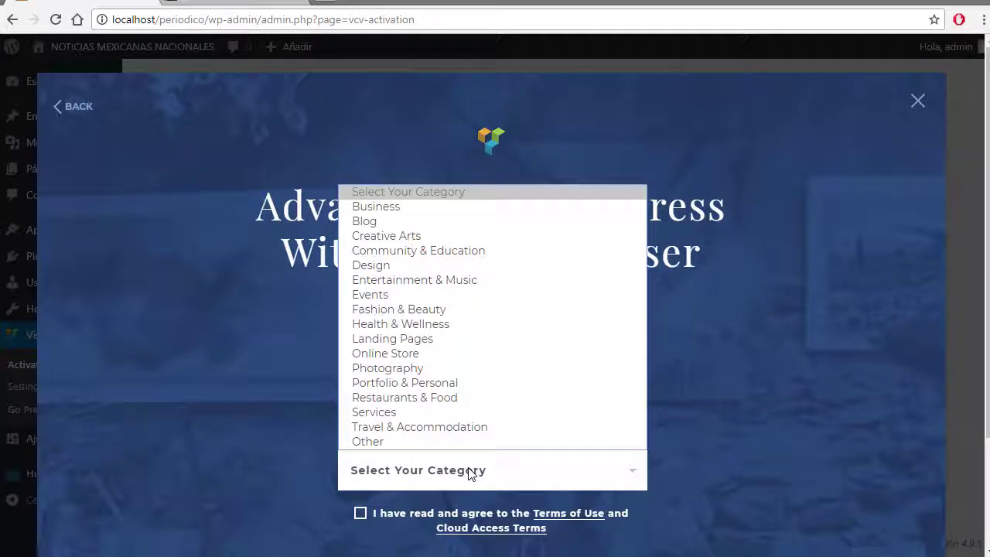
left_click(379, 267)
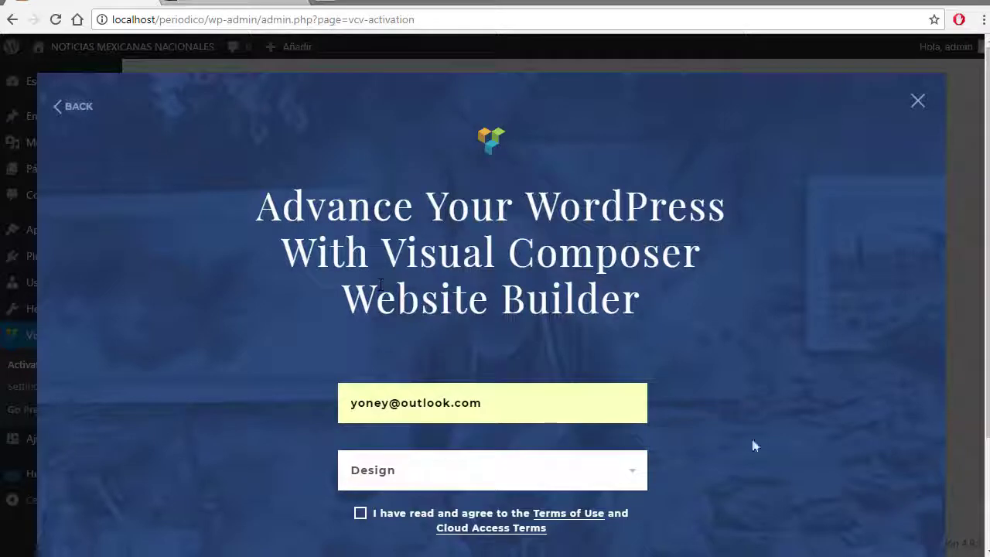
scroll(751, 446, "down", 2)
left_click(360, 385)
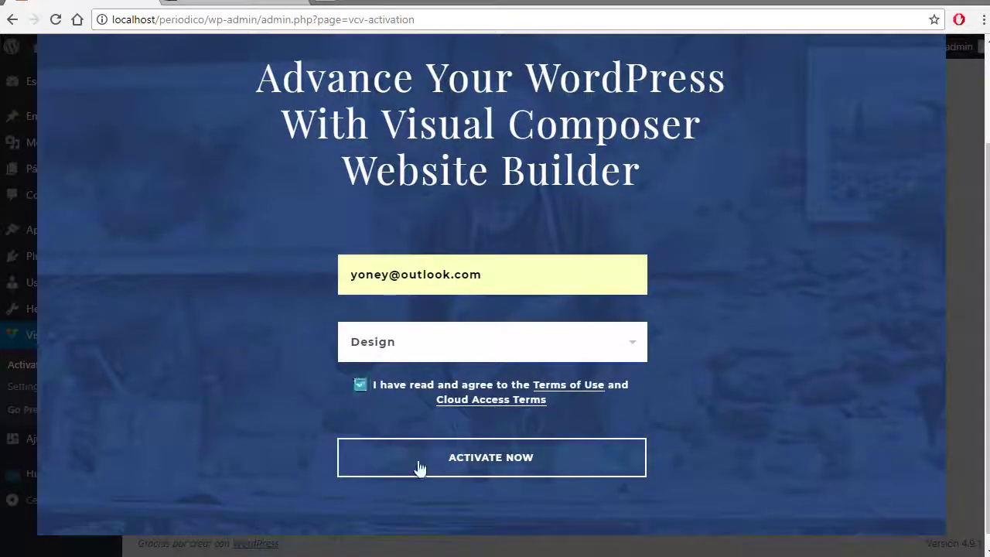
left_click(490, 460)
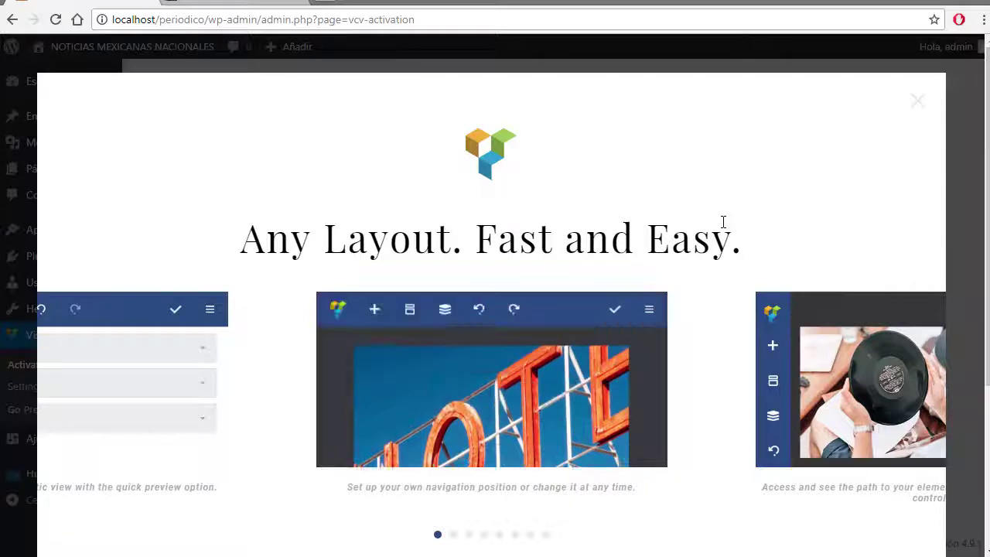
Look through the Visual Composer introduction slides and the blank page option, and close the welcome window.
scroll(723, 222, "down", 3)
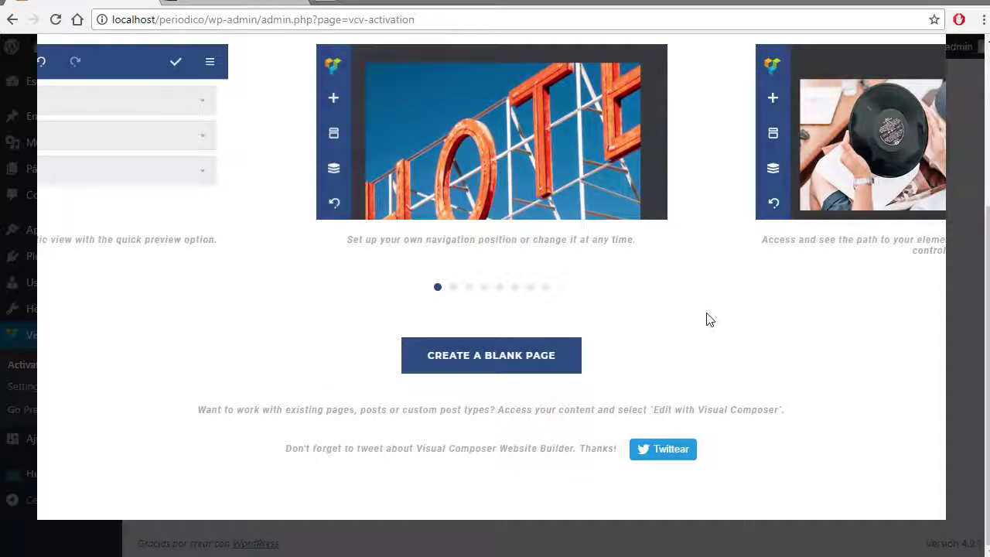
scroll(707, 318, "up", 2)
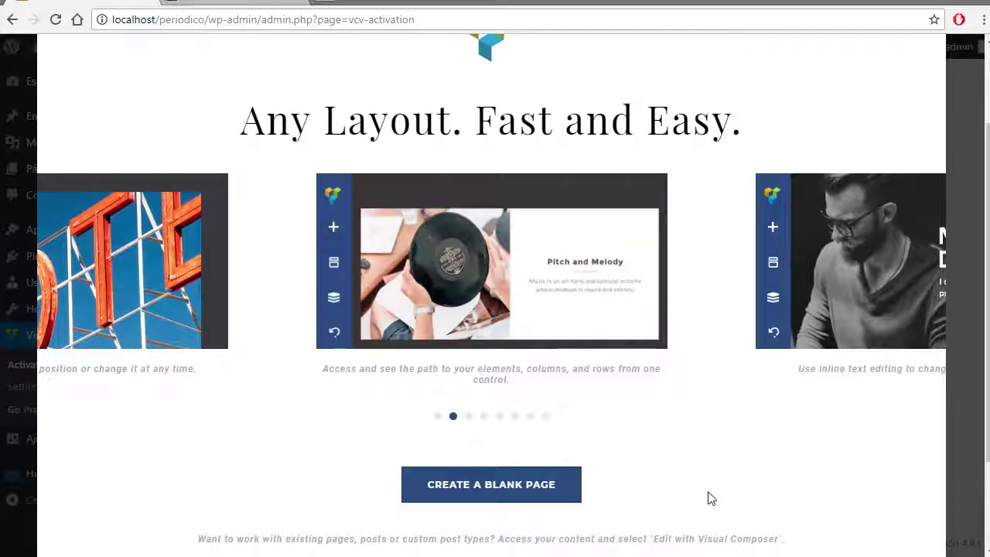
scroll(711, 498, "up", 3)
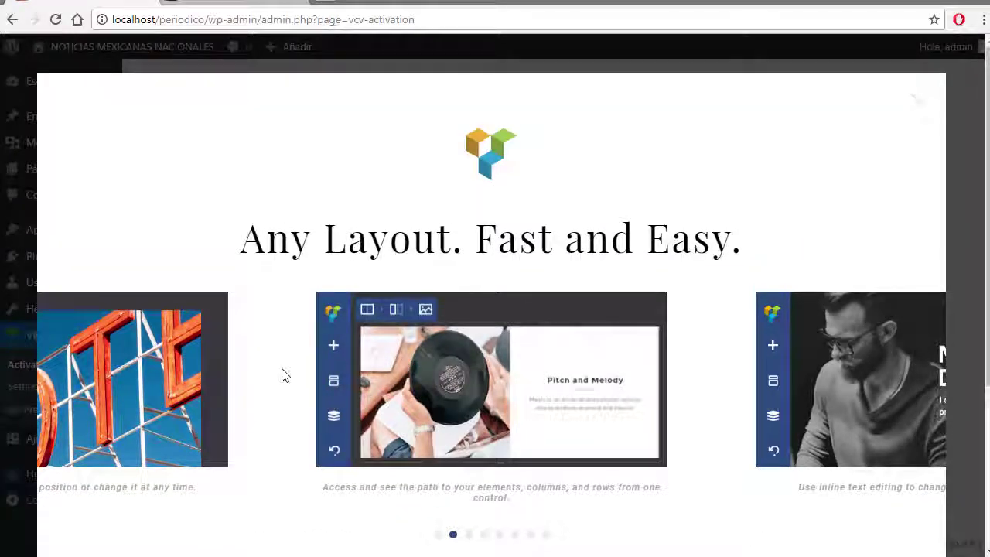
scroll(282, 375, "down", 3)
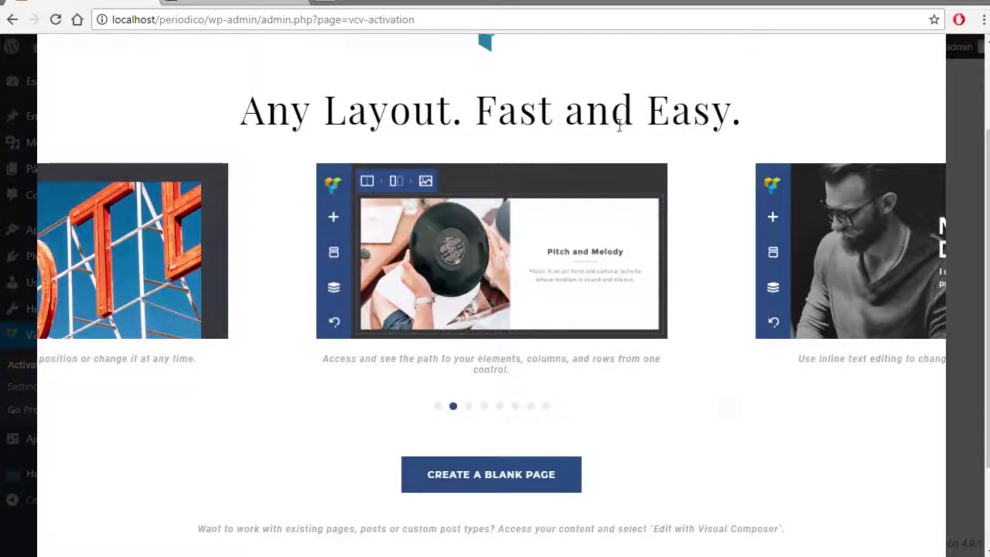
scroll(421, 293, "up", 3)
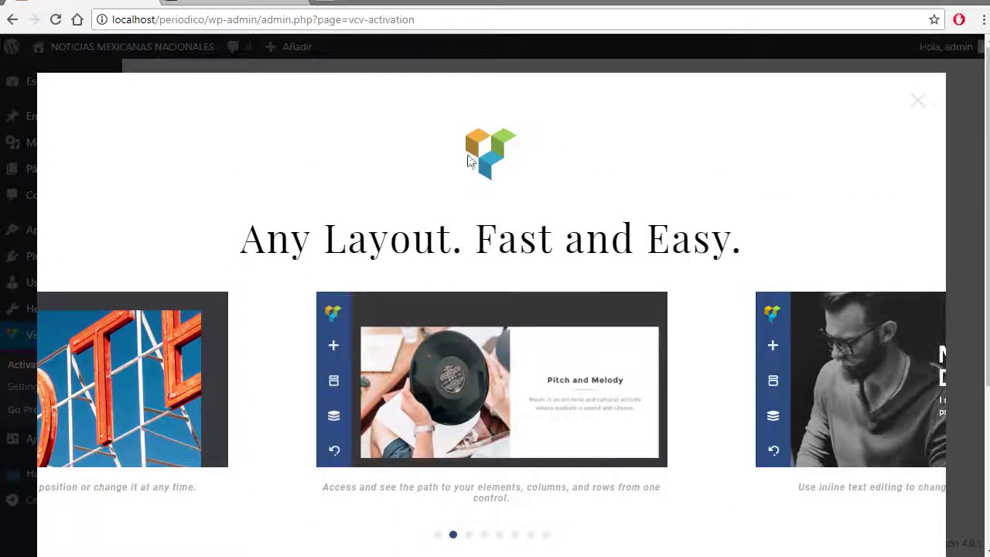
left_click(919, 104)
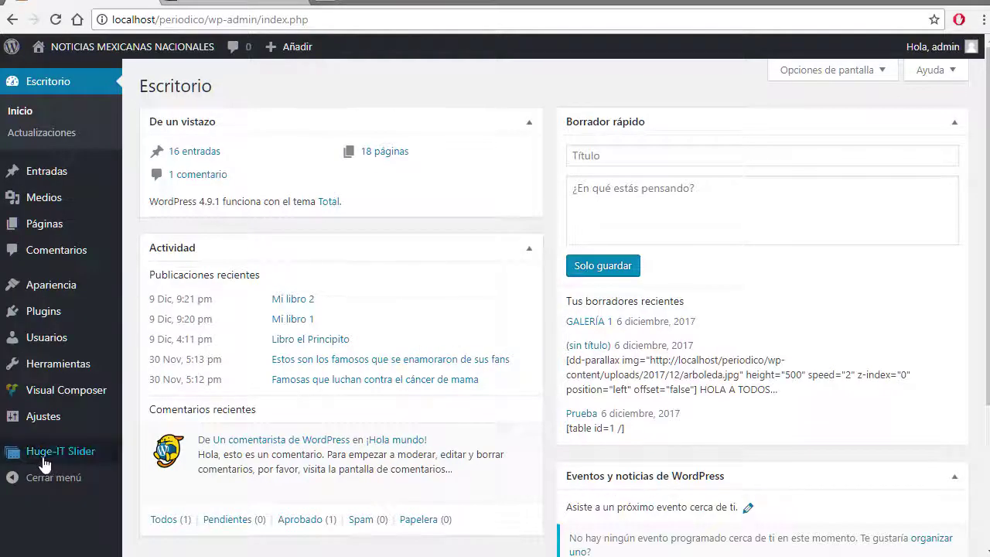
Open the PRINCIPAL front page for editing from the list of all pages.
mouse_move(78, 453)
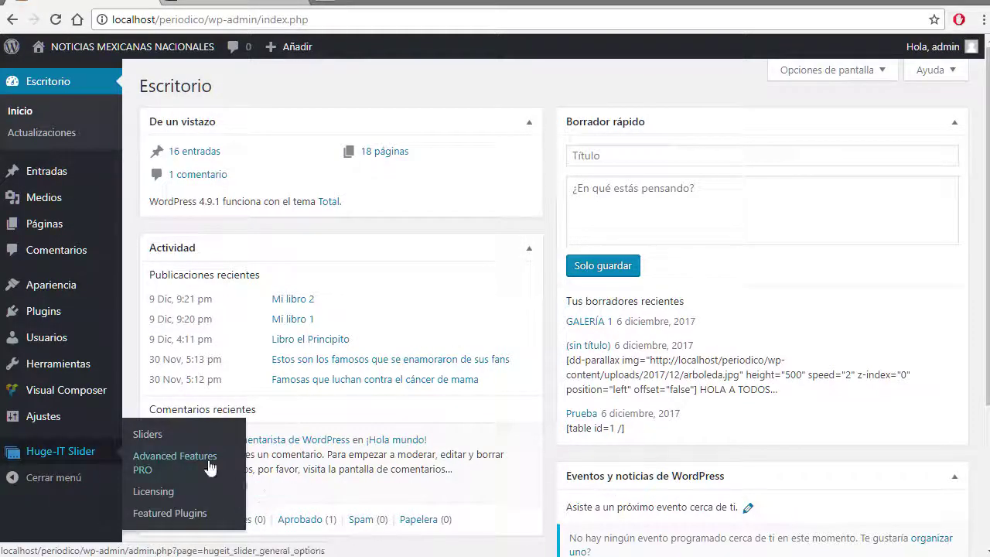
mouse_move(59, 398)
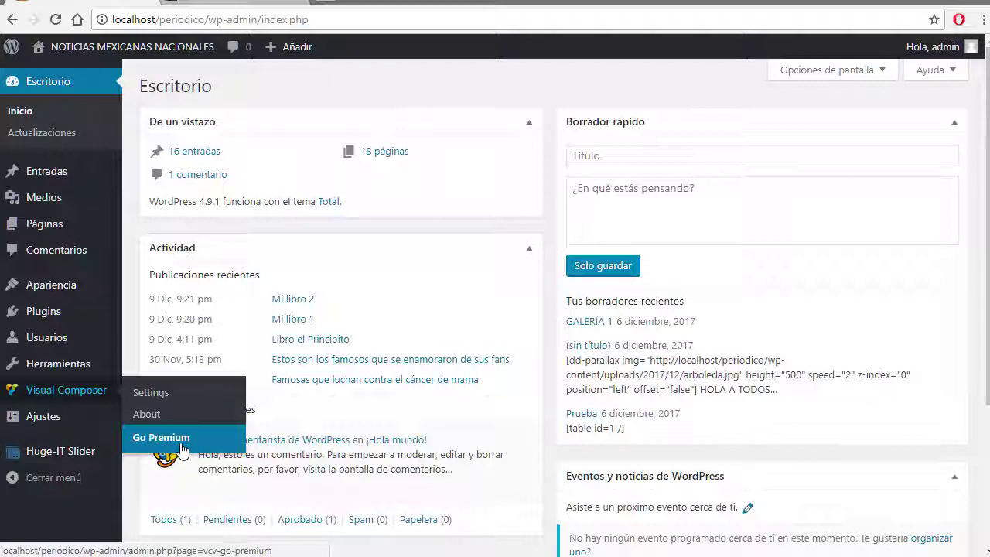
mouse_move(65, 224)
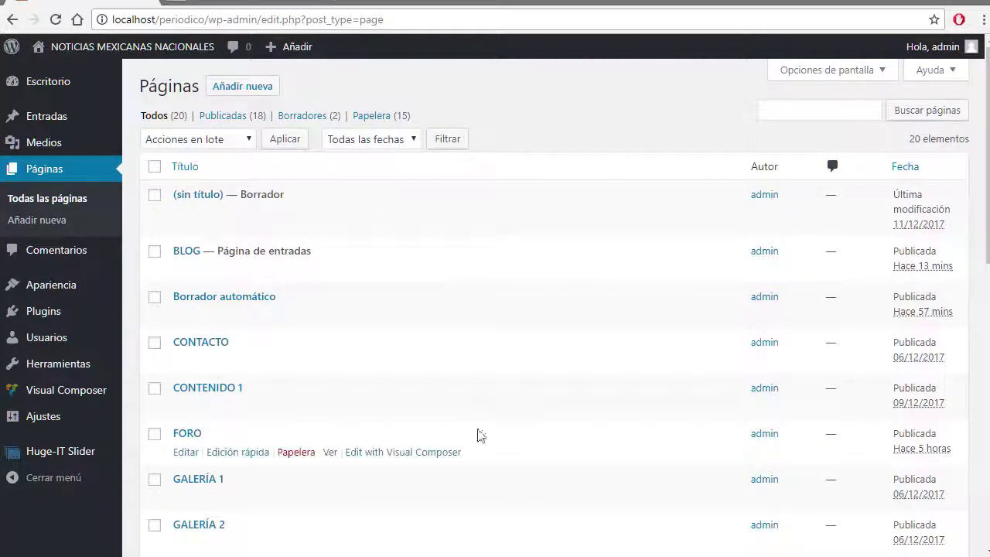
scroll(479, 436, "down", 8)
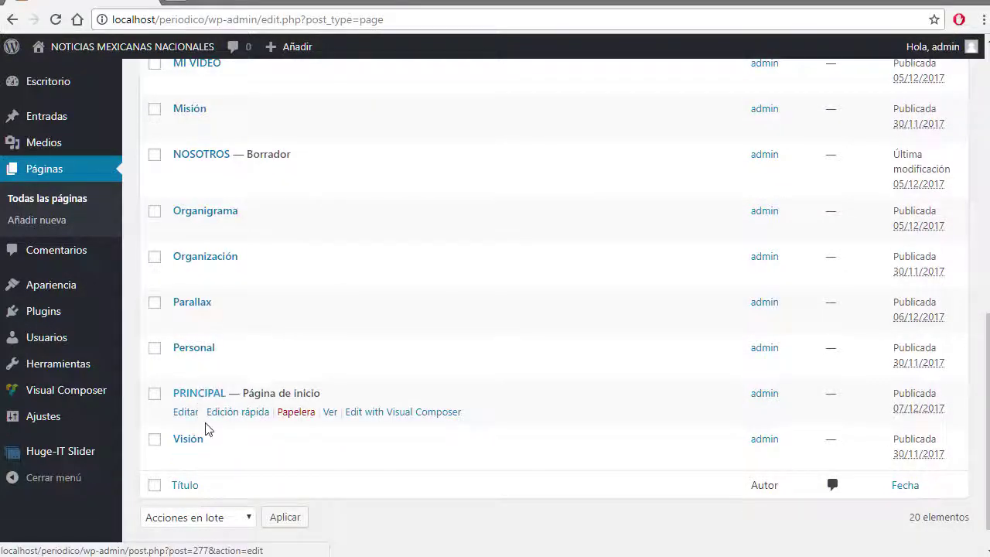
left_click(193, 414)
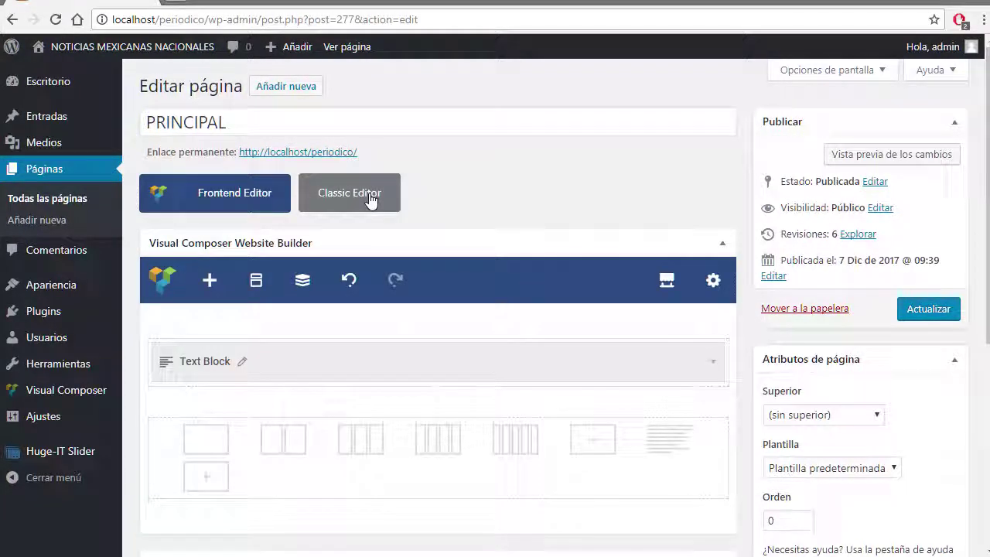
Switch PRINCIPAL to the Classic Editor, delete all of its HTML content, and return to the visual view.
left_click(353, 200)
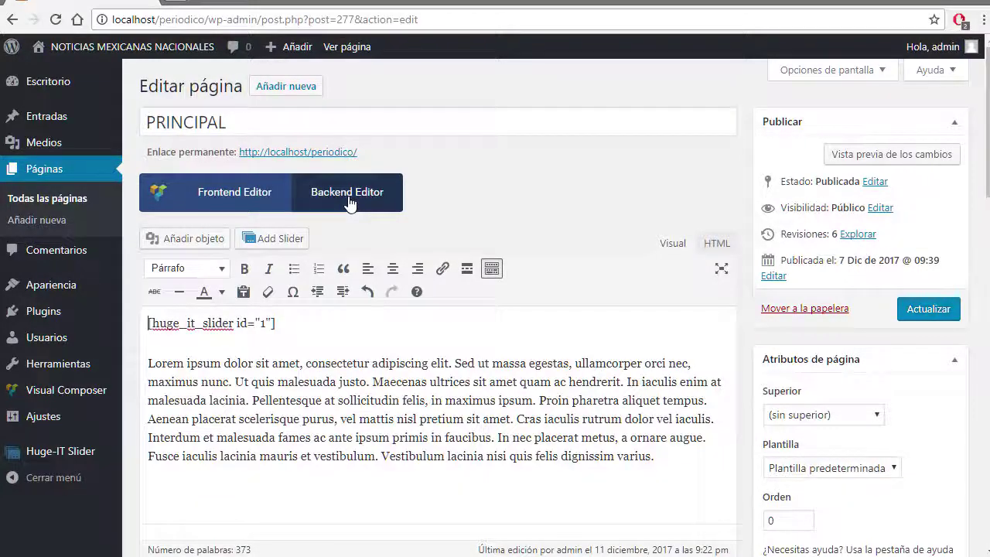
left_click(352, 415)
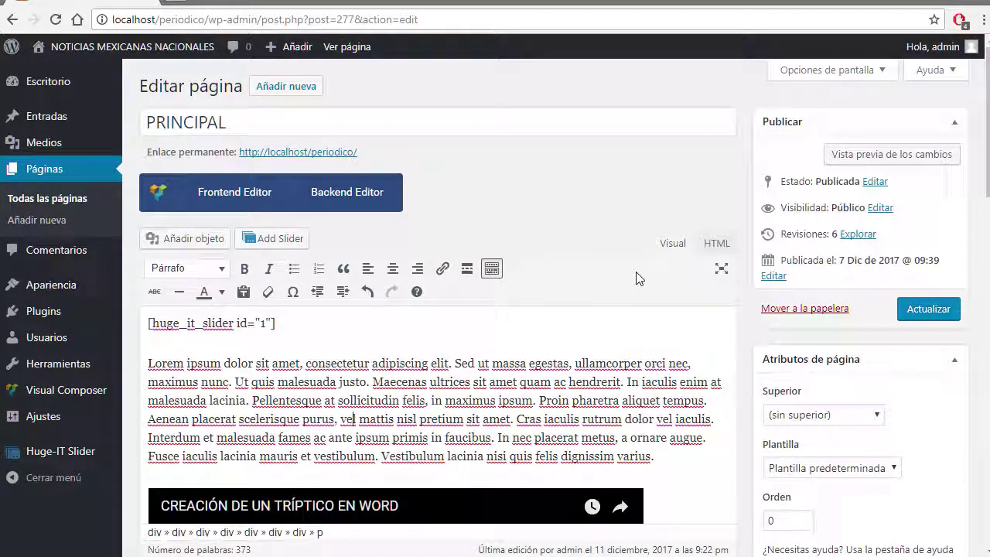
left_click(716, 244)
key("ctrl+a")
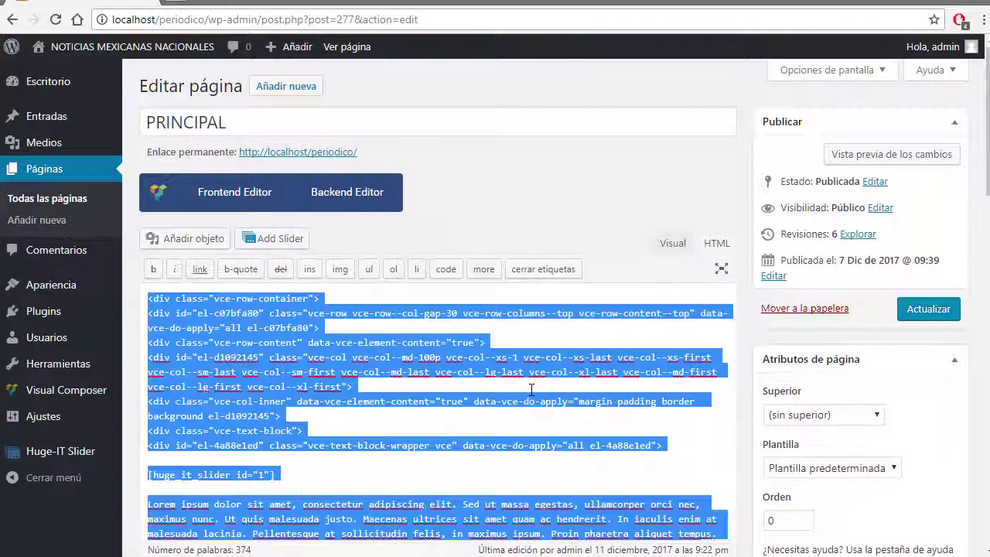
key("BackSpace")
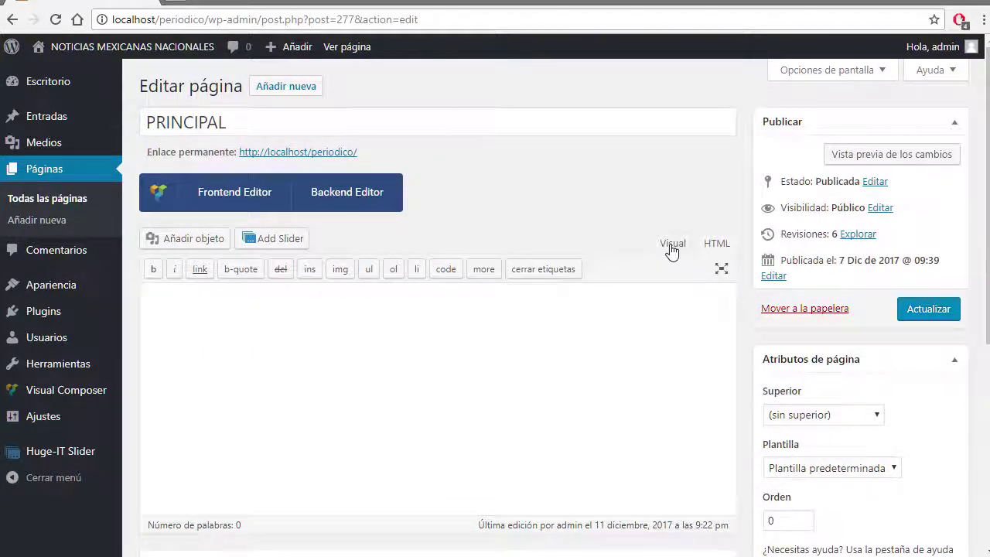
left_click(672, 246)
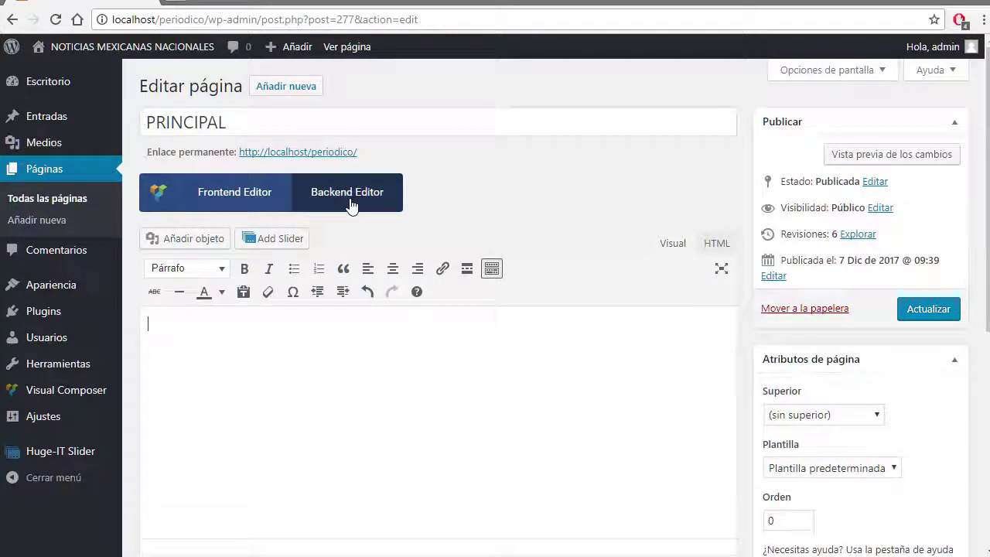
Collapse the admin menu, decline overwriting the classic content with Visual Composer's version, and update the emptied PRINCIPAL page.
left_click(13, 483)
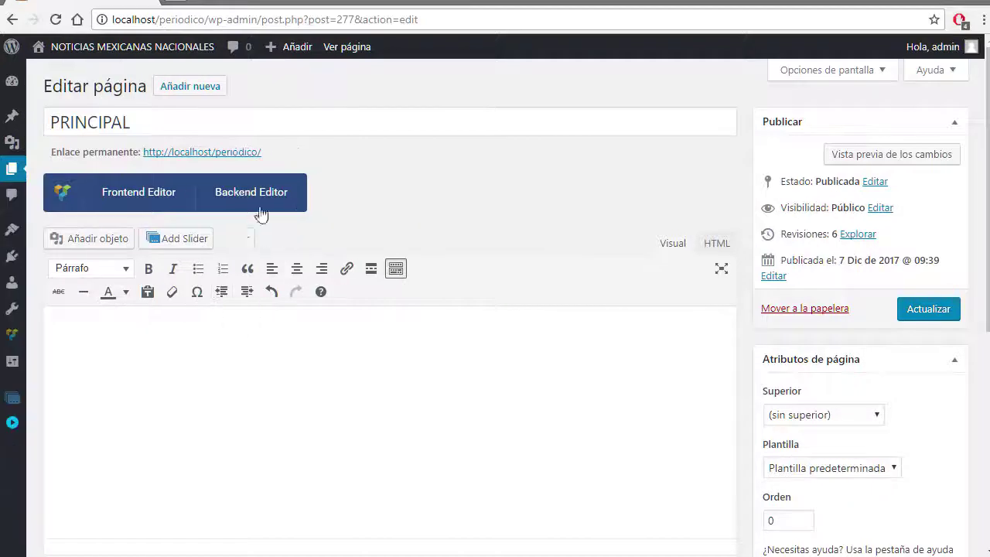
left_click(255, 198)
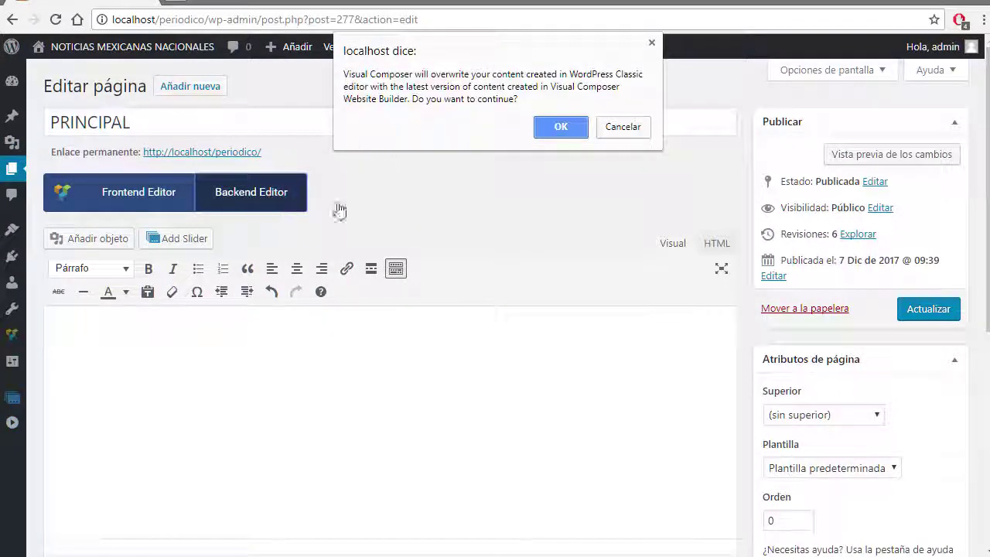
left_click(624, 127)
left_click(913, 309)
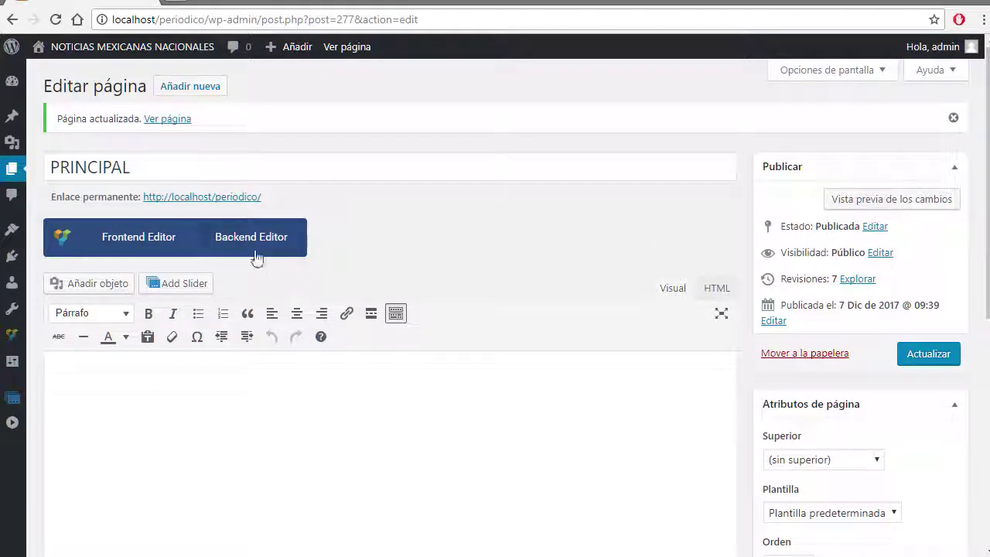
Open PRINCIPAL in Visual Composer's Backend Editor, accepting the overwrite of the classic content, and apply the Simple Landing Page template.
left_click(250, 241)
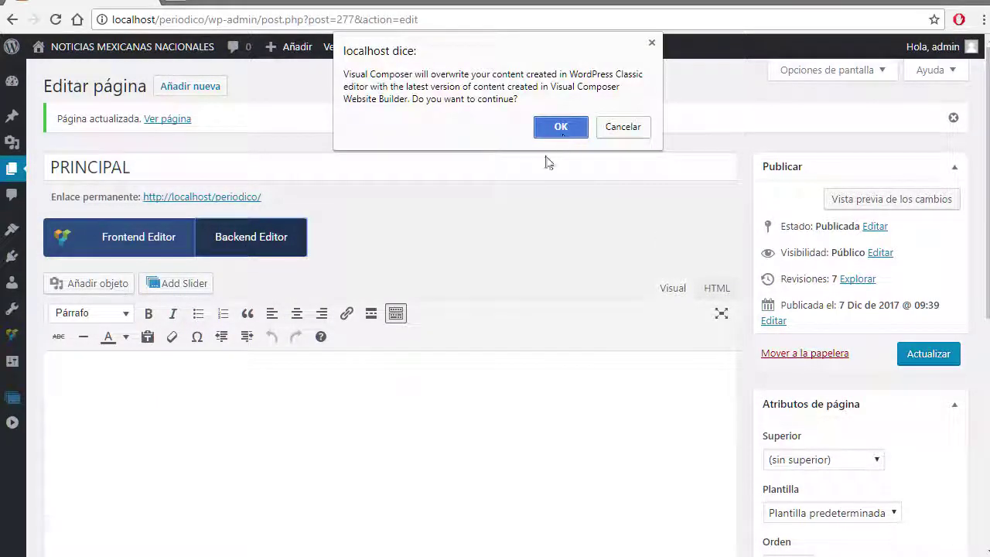
left_click(560, 128)
scroll(338, 413, "down", 2)
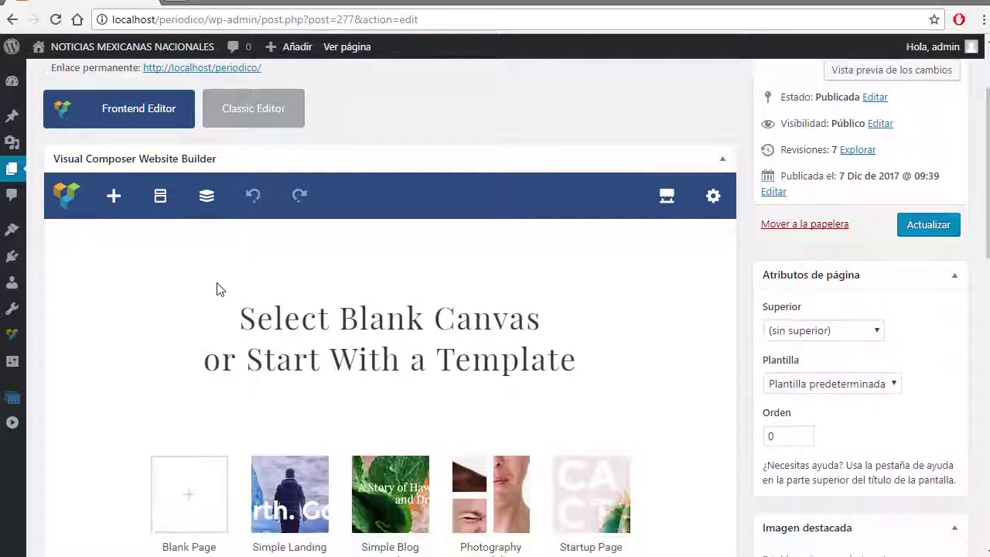
scroll(232, 302, "down", 7)
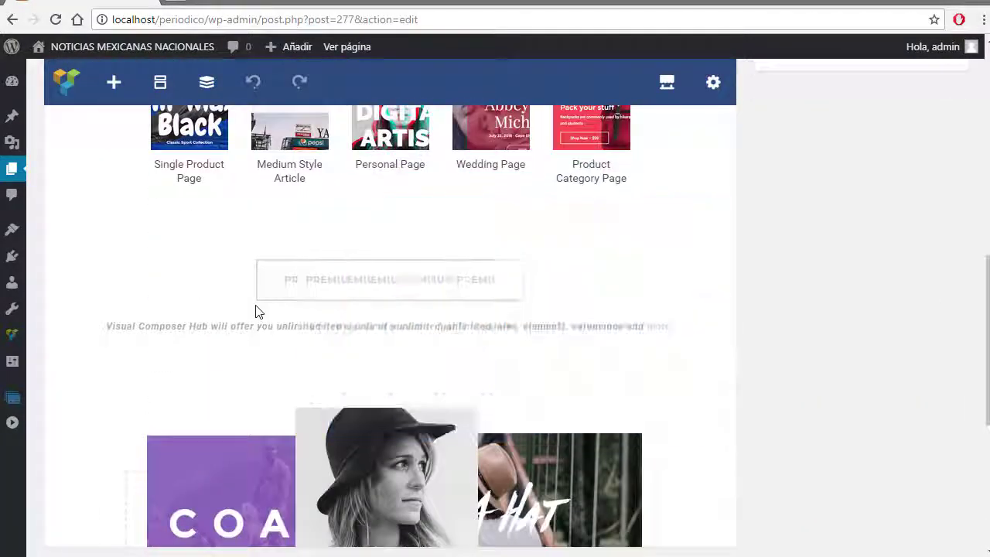
scroll(258, 311, "up", 3)
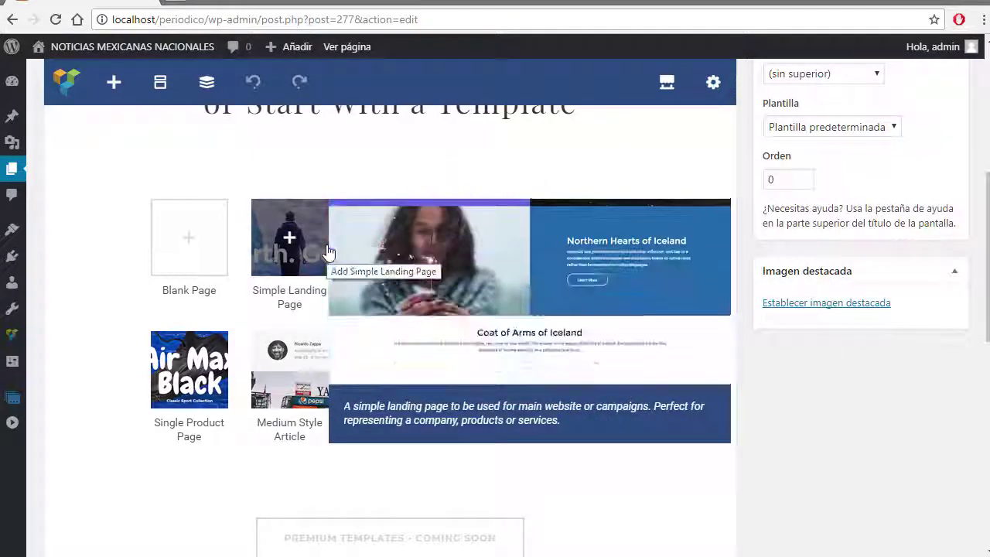
left_click(288, 246)
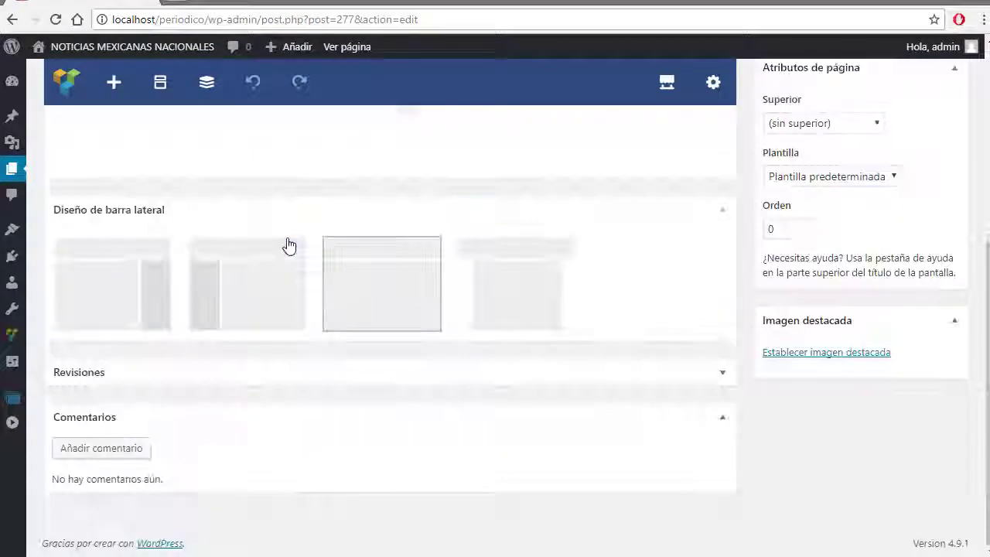
Review the template's elements in the page builder and update the PRINCIPAL page.
scroll(499, 313, "up", 3)
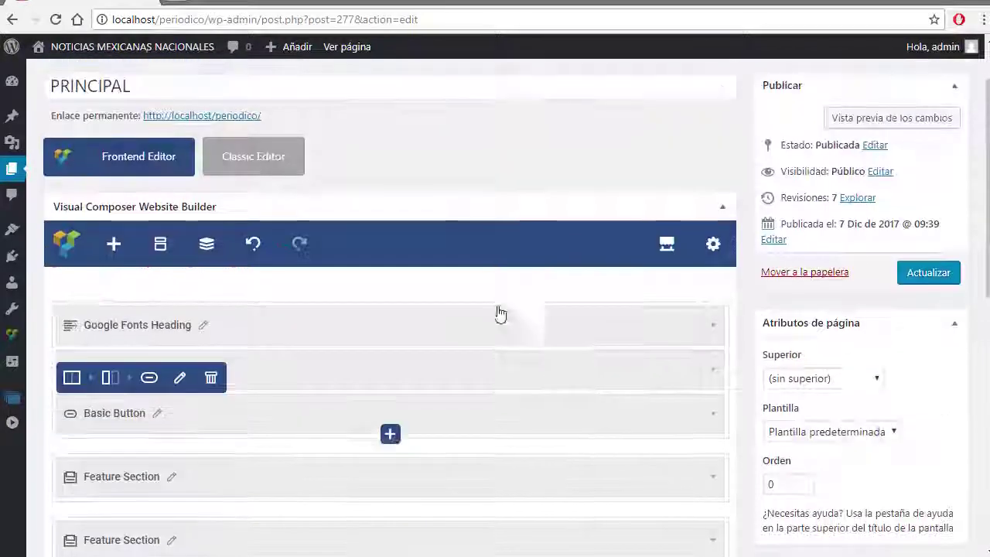
scroll(170, 433, "down", 2)
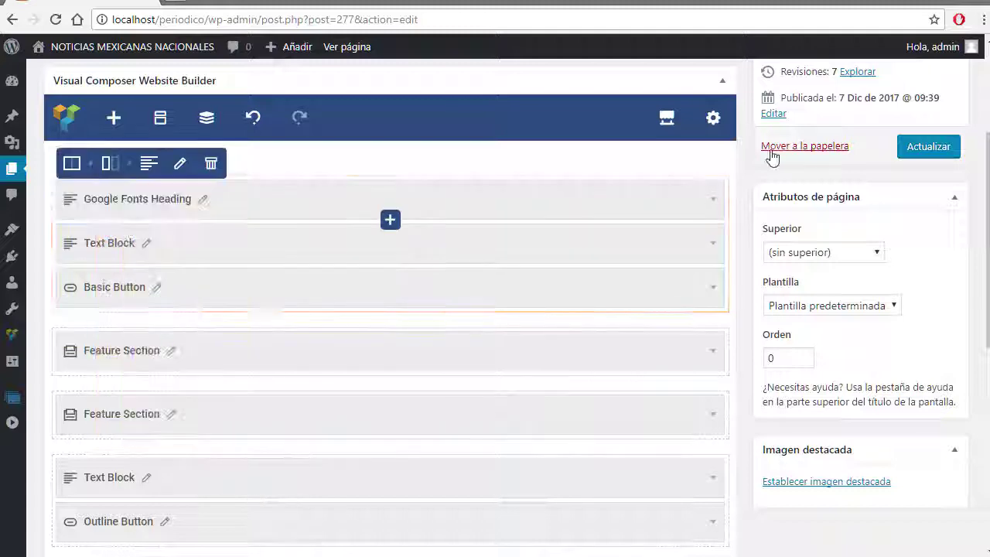
left_click(925, 147)
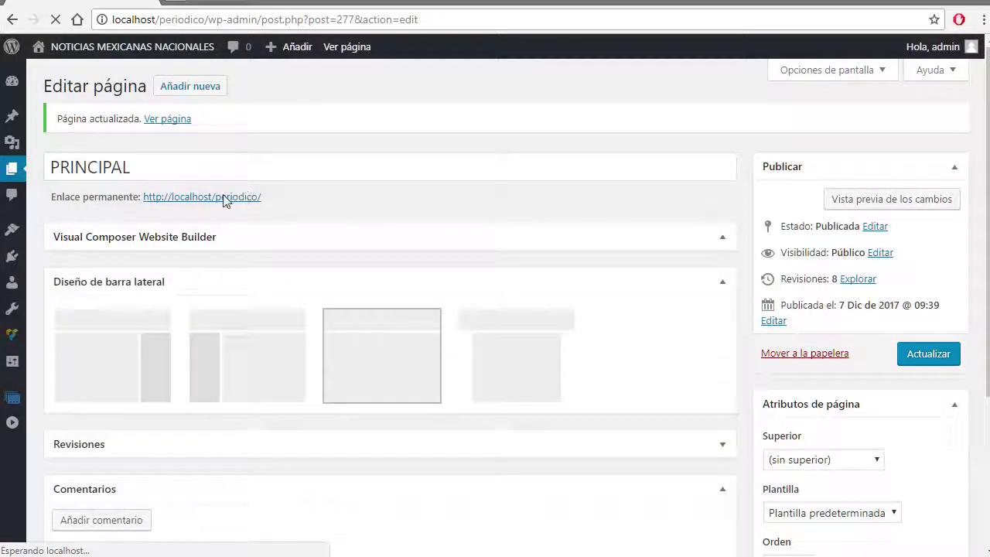
Open the page's permalink in a new browser tab and look through the published landing page down to the footer.
right_click(224, 200)
left_click(310, 206)
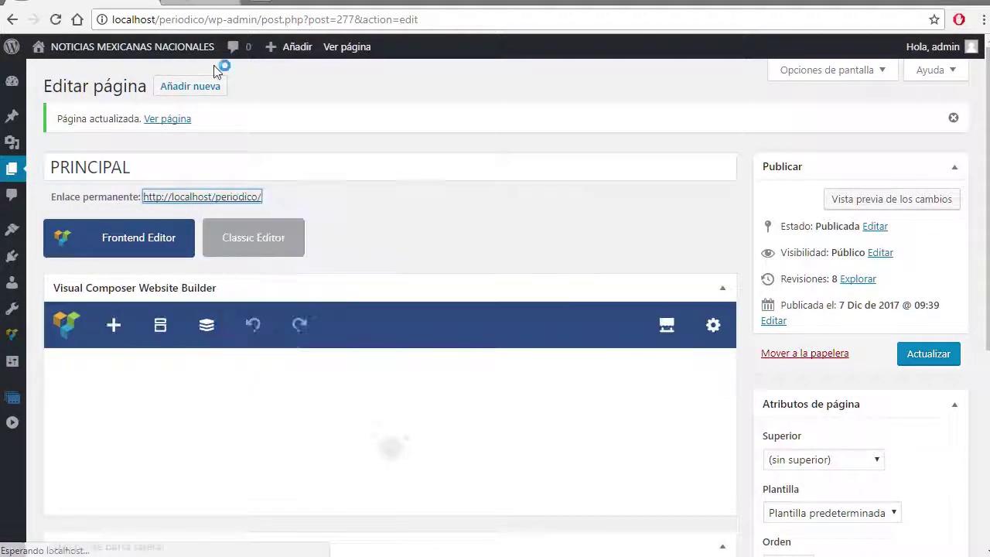
left_click(232, 3)
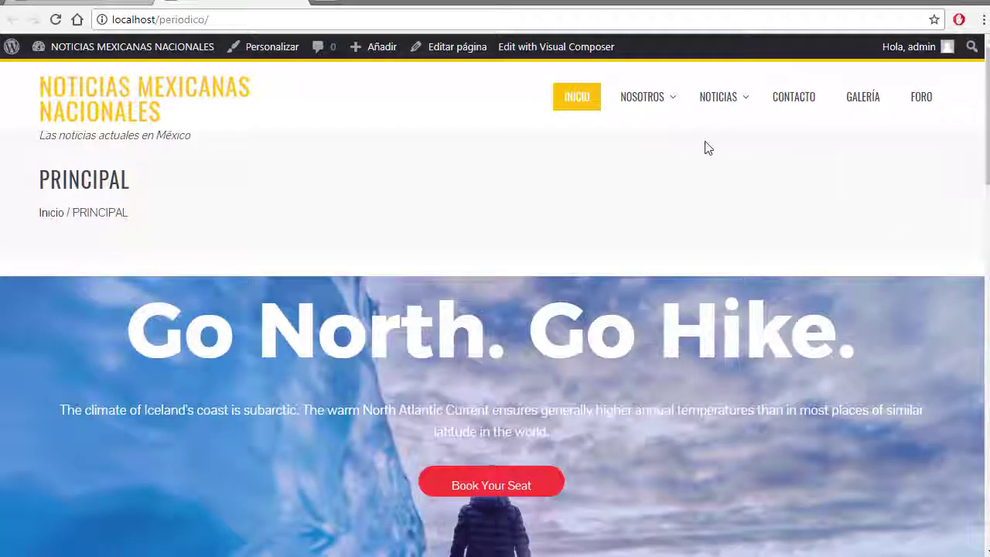
scroll(707, 148, "down", 3)
scroll(707, 148, "down", 6)
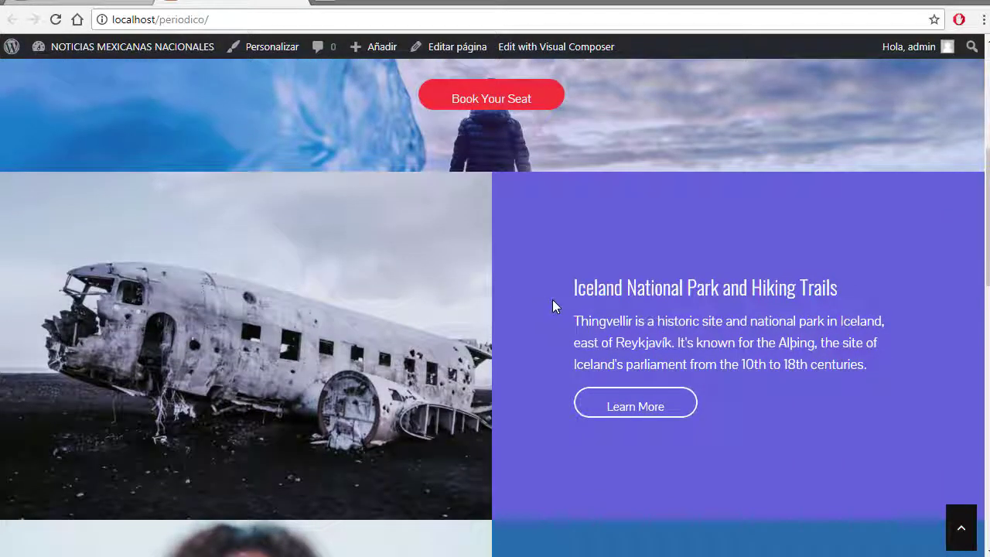
scroll(456, 291, "down", 6)
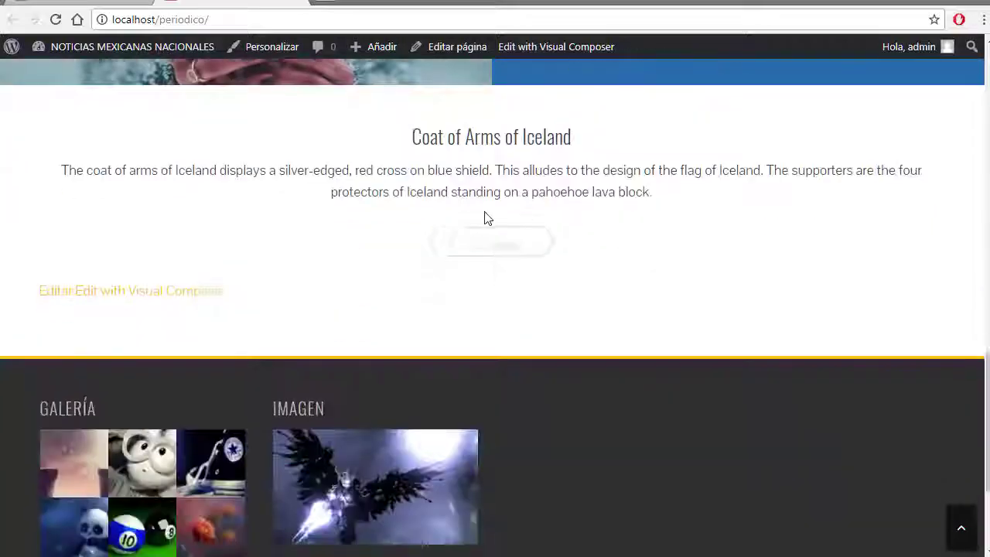
scroll(324, 325, "down", 3)
scroll(477, 283, "up", 12)
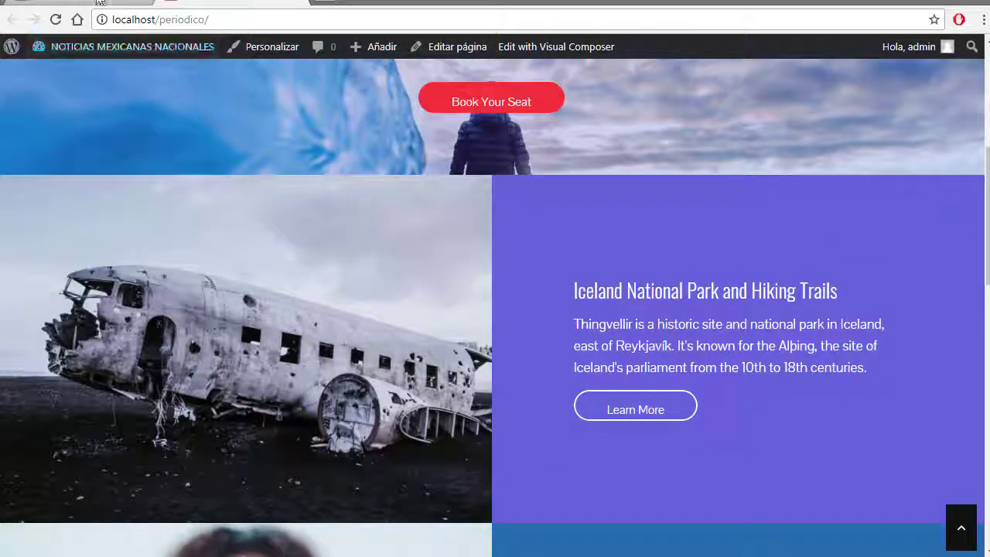
Return to the PRINCIPAL page editor and expand the second Feature Section to examine its image, colour and button settings.
left_click(457, 46)
scroll(279, 387, "down", 2)
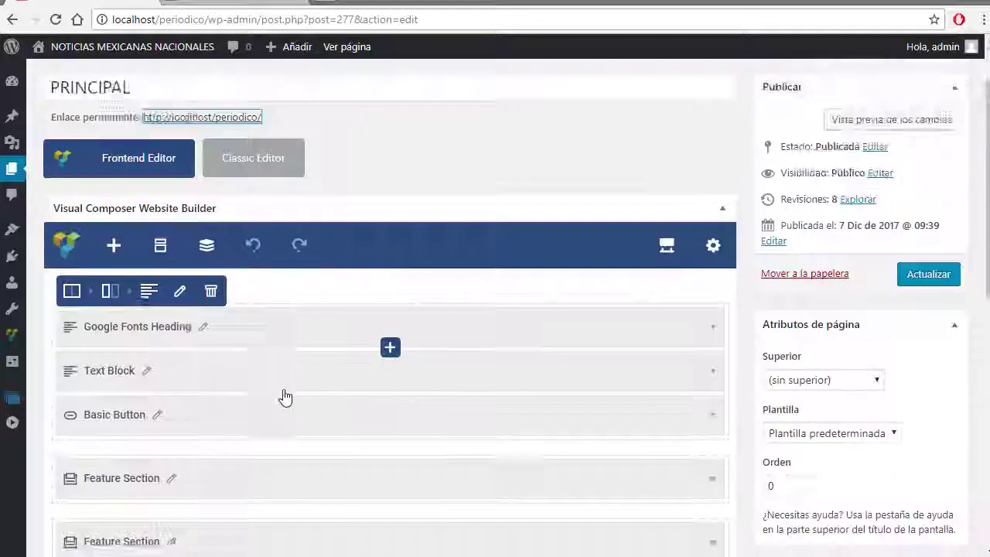
scroll(367, 369, "down", 3)
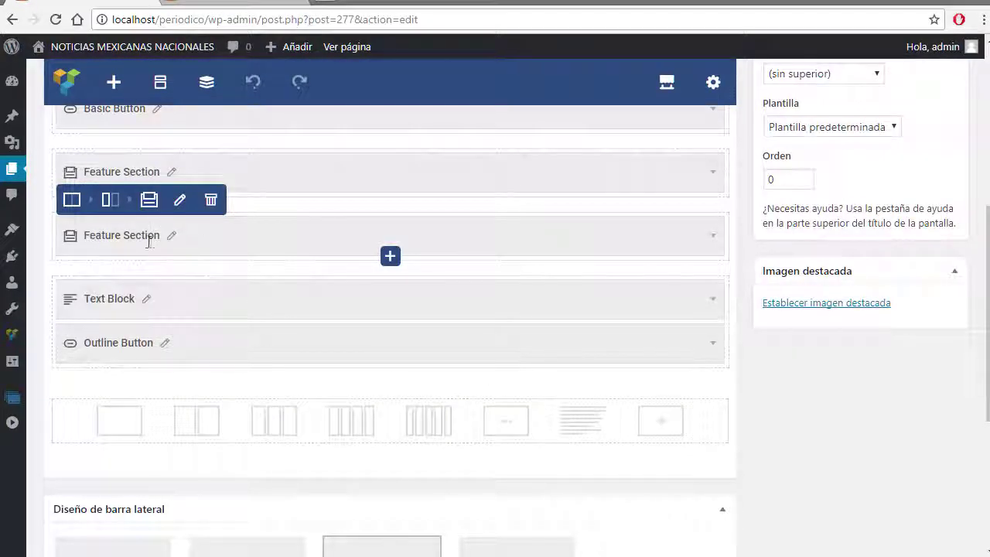
left_click(172, 242)
left_click(172, 240)
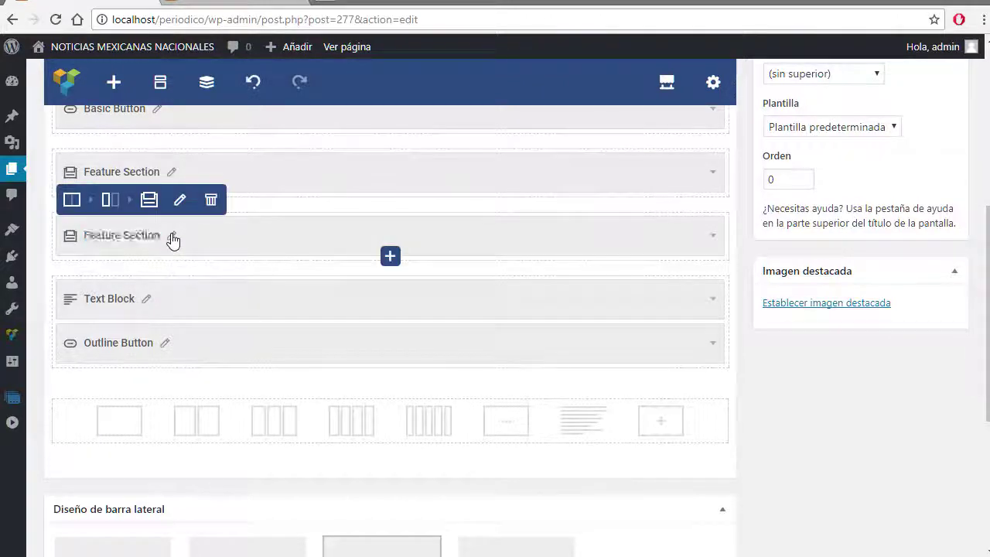
left_click(173, 239)
mouse_move(168, 245)
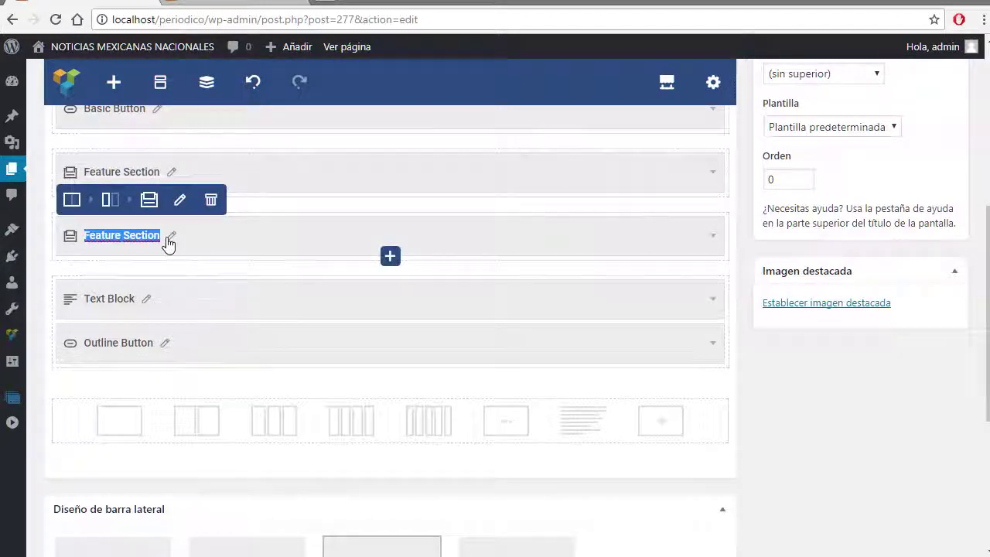
left_click(73, 246)
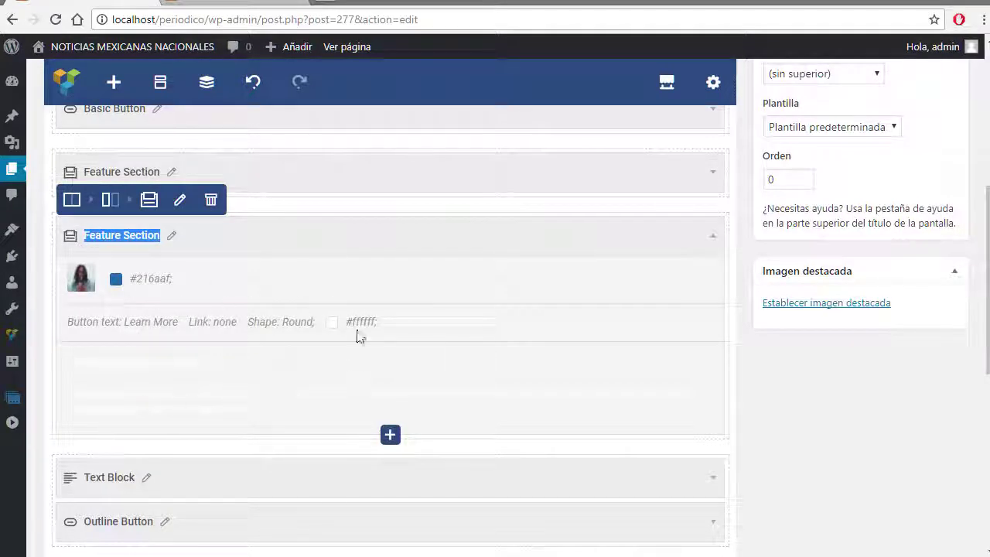
Switch back to the published page and examine its sections, highlighting the paragraph under Coat of Arms of Iceland.
left_click(237, 46)
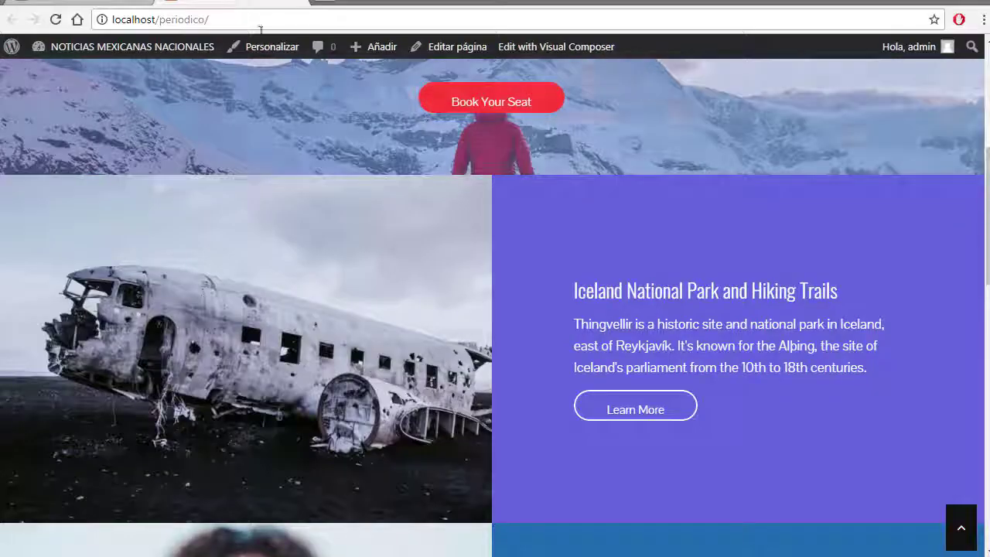
scroll(515, 339, "up", 5)
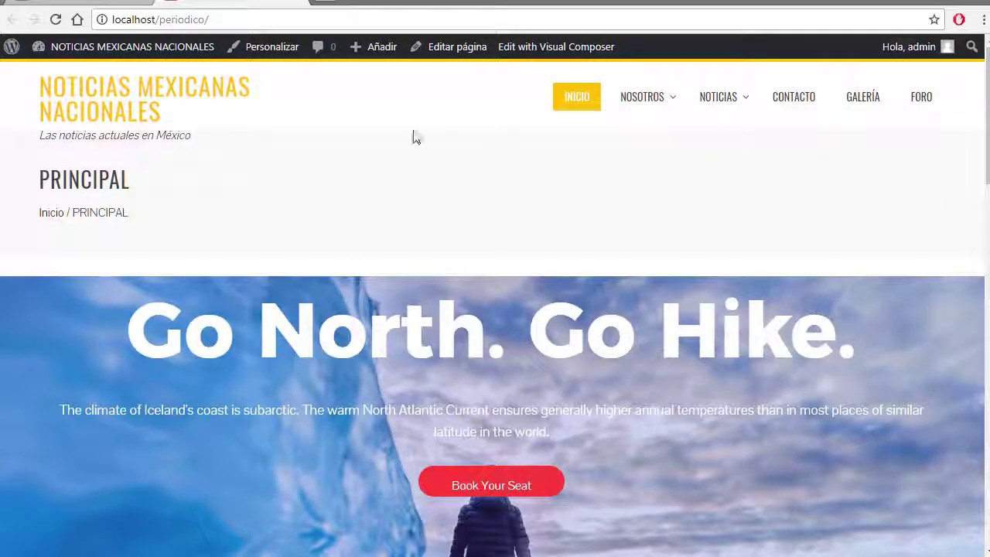
scroll(729, 391, "down", 20)
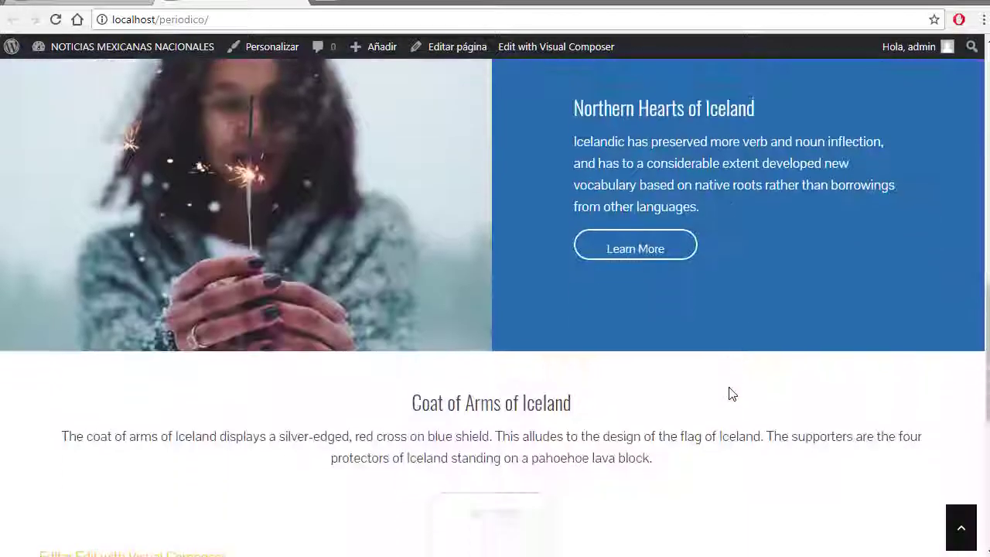
scroll(712, 410, "up", 4)
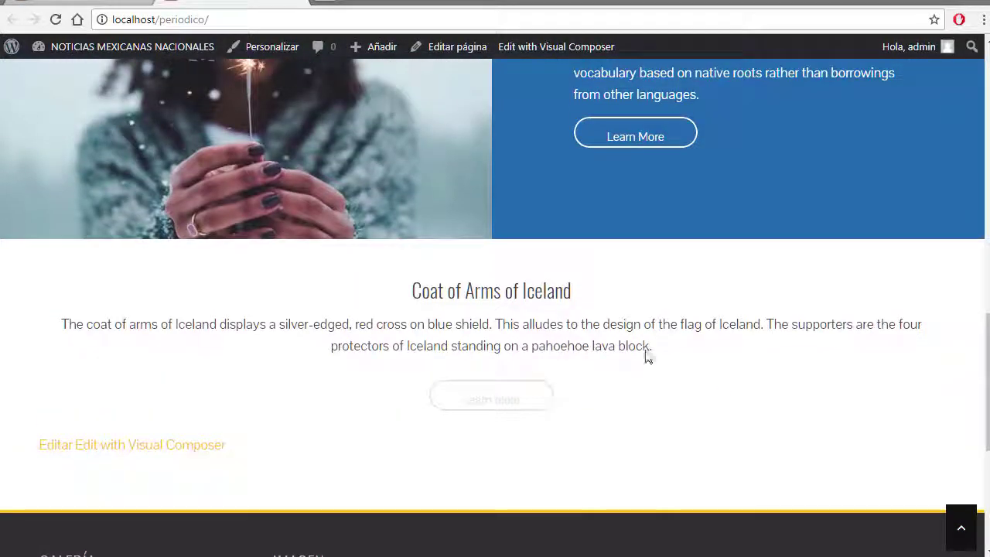
left_click_drag(440, 320, 55, 335)
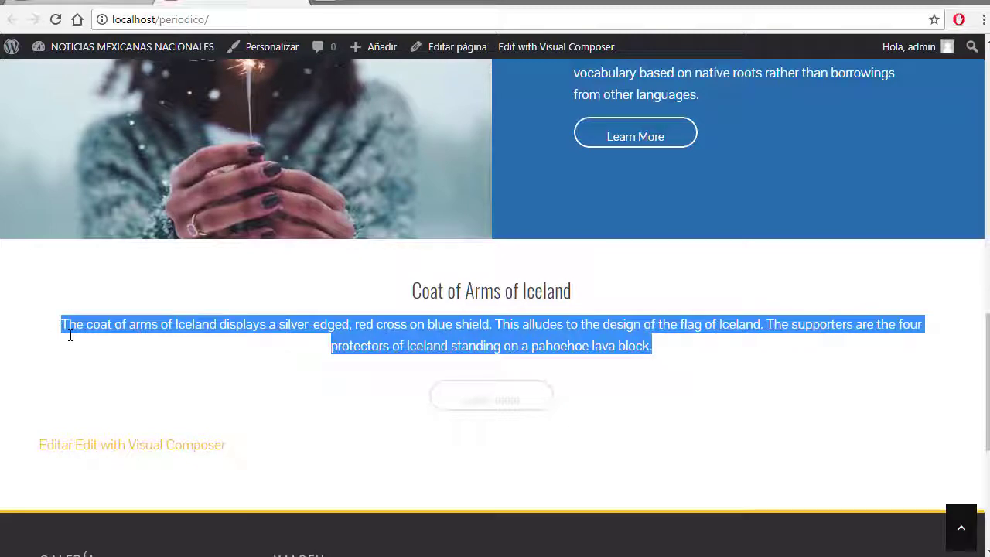
scroll(481, 302, "up", 10)
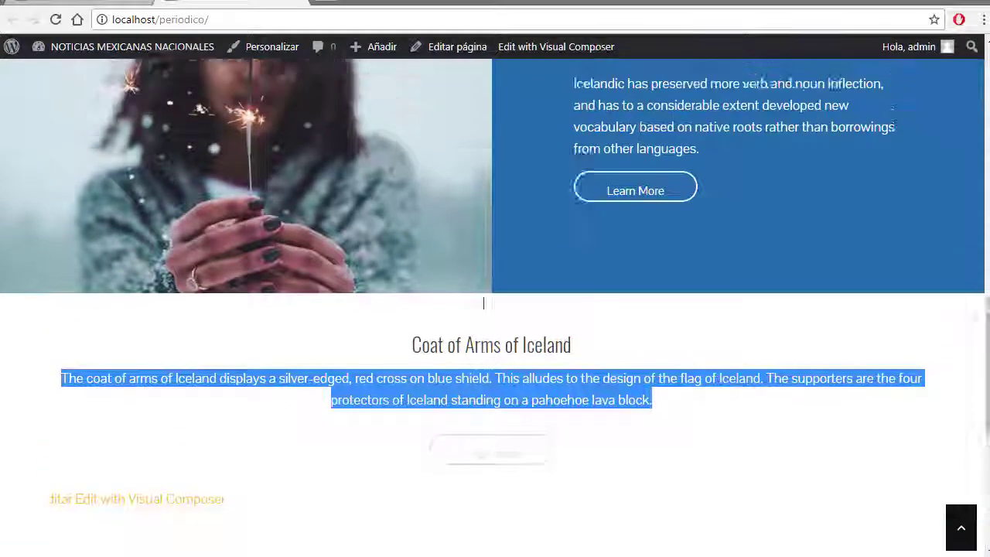
scroll(482, 302, "up", 3)
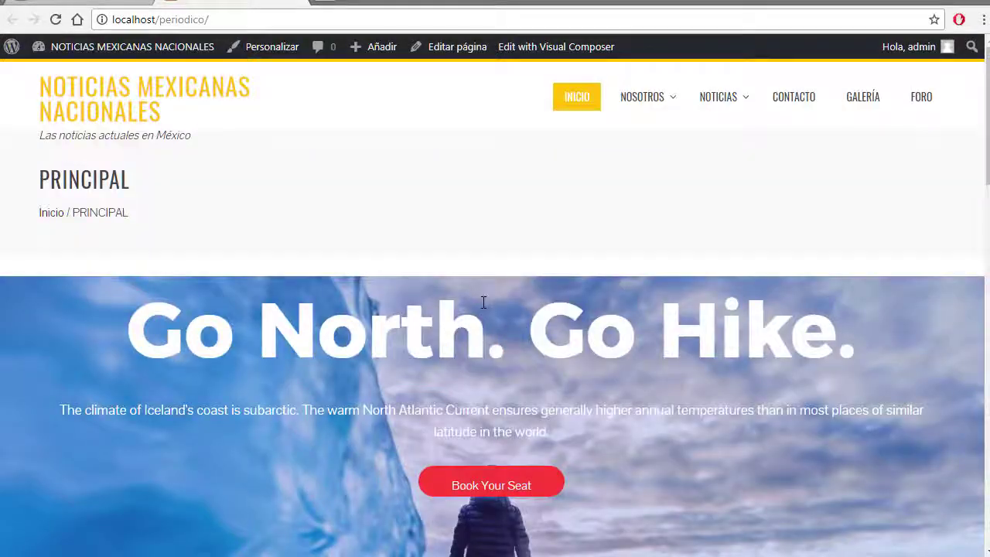